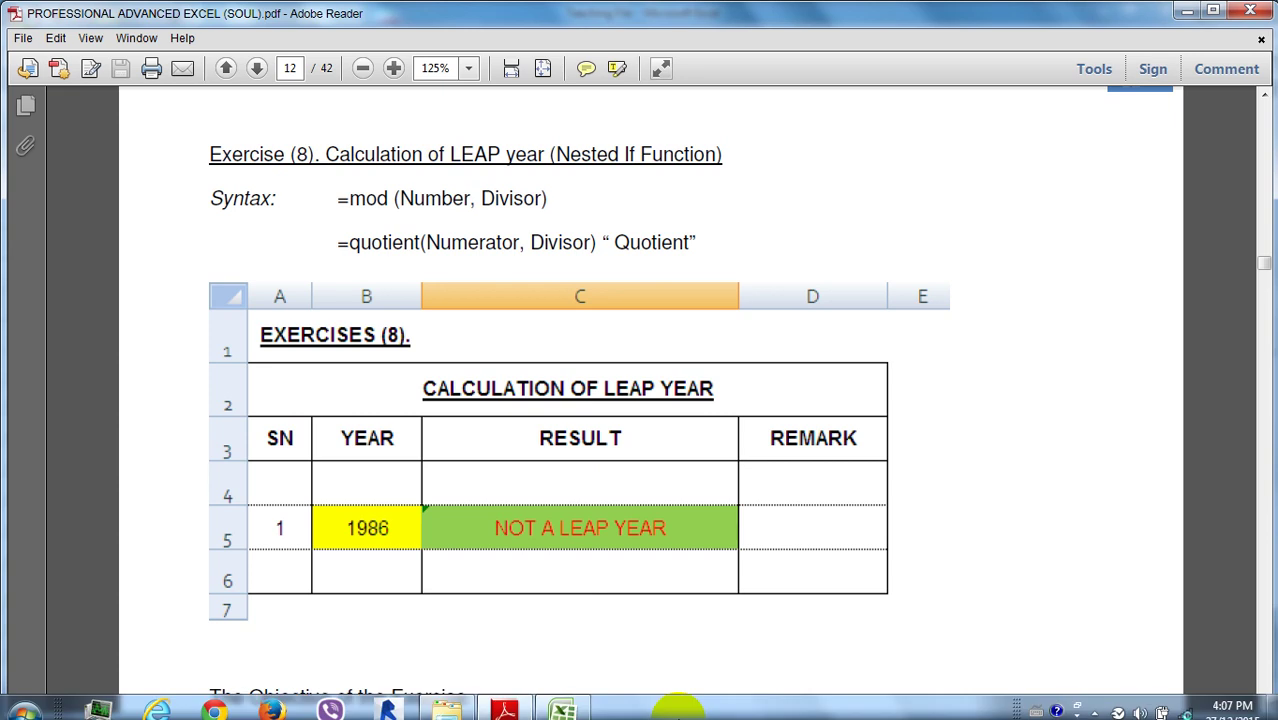
# Check the sound volume and the hidden notification-area icons.
pyautogui.click(1139, 701)
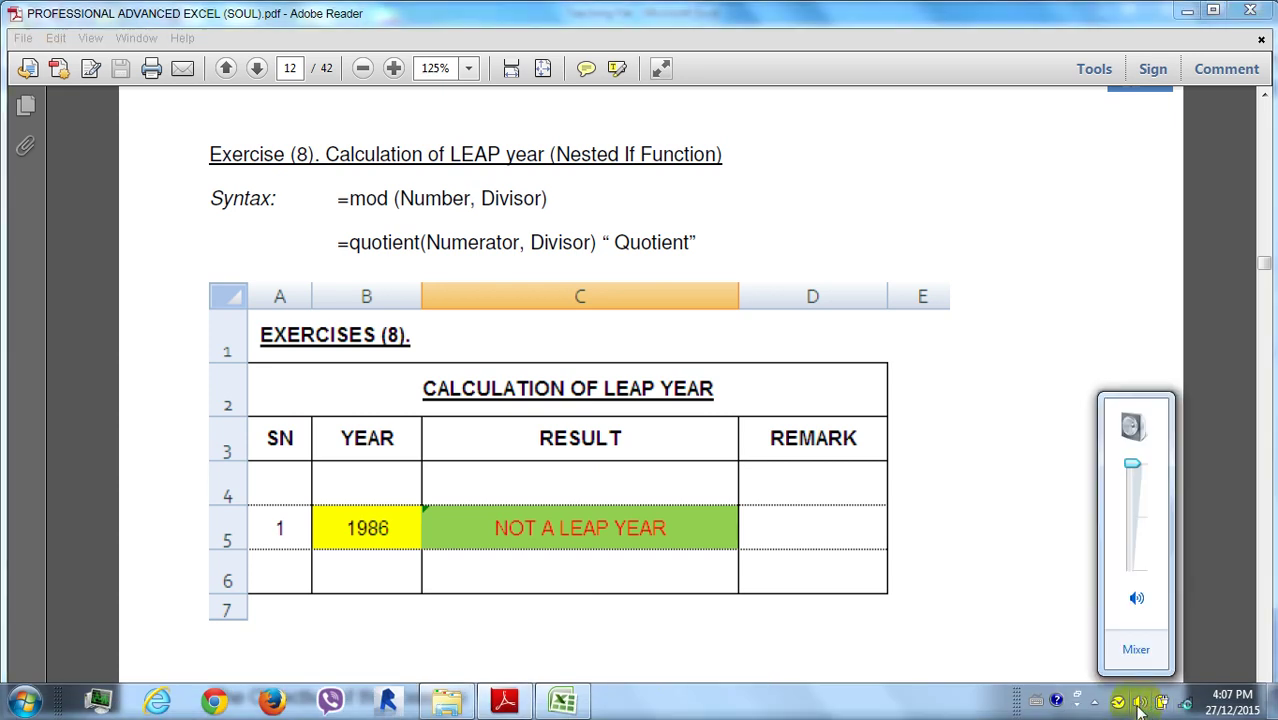
pyautogui.click(887, 703)
pyautogui.click(1094, 701)
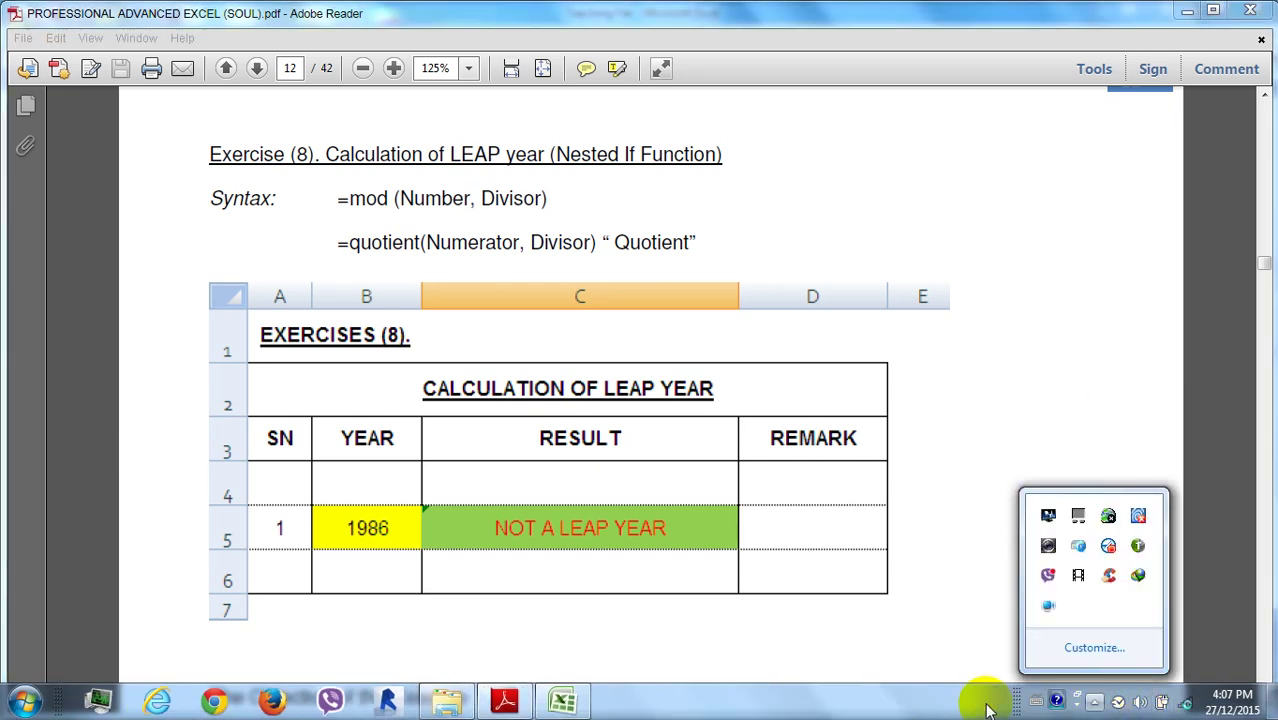
pyautogui.click(909, 706)
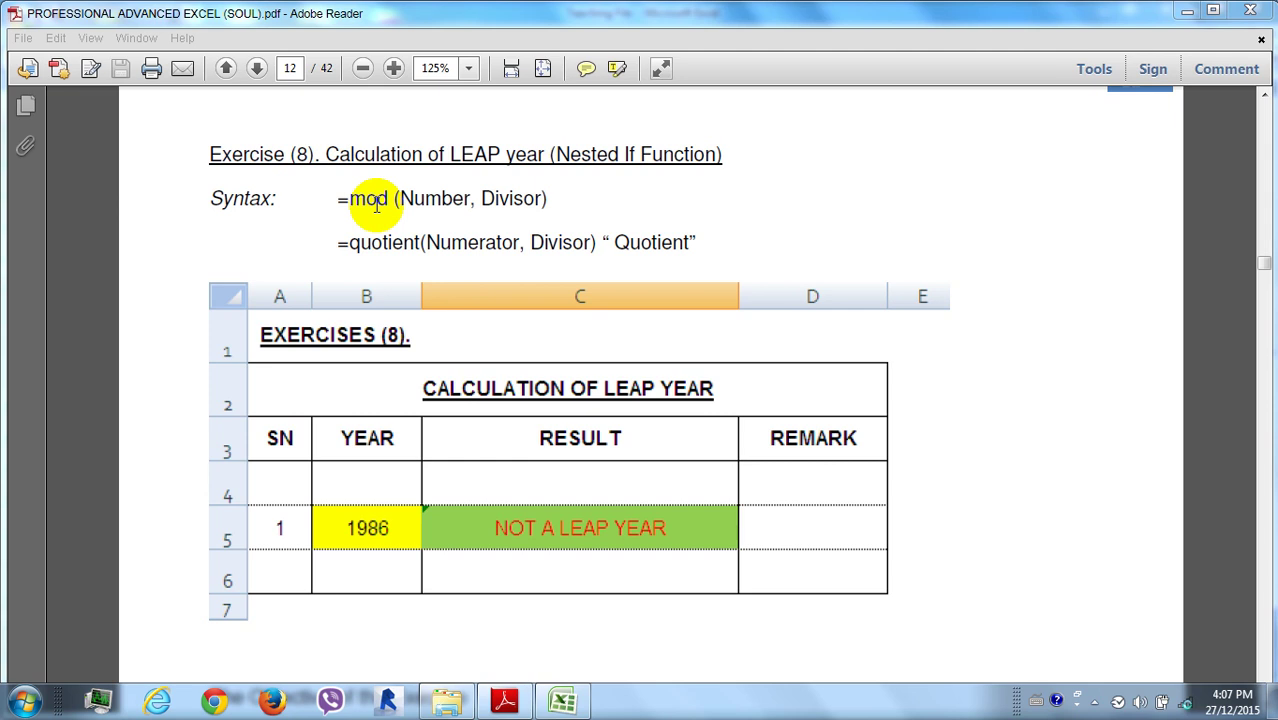
# Go over the MOD and QUOTIENT syntax arguments (Number, Divisor, Numerator) in the PDF.
pyautogui.moveTo(469, 199)
pyautogui.mouseDown()
pyautogui.moveTo(528, 199)
pyautogui.moveTo(436, 199)
pyautogui.mouseUp()
pyautogui.click(450, 200)
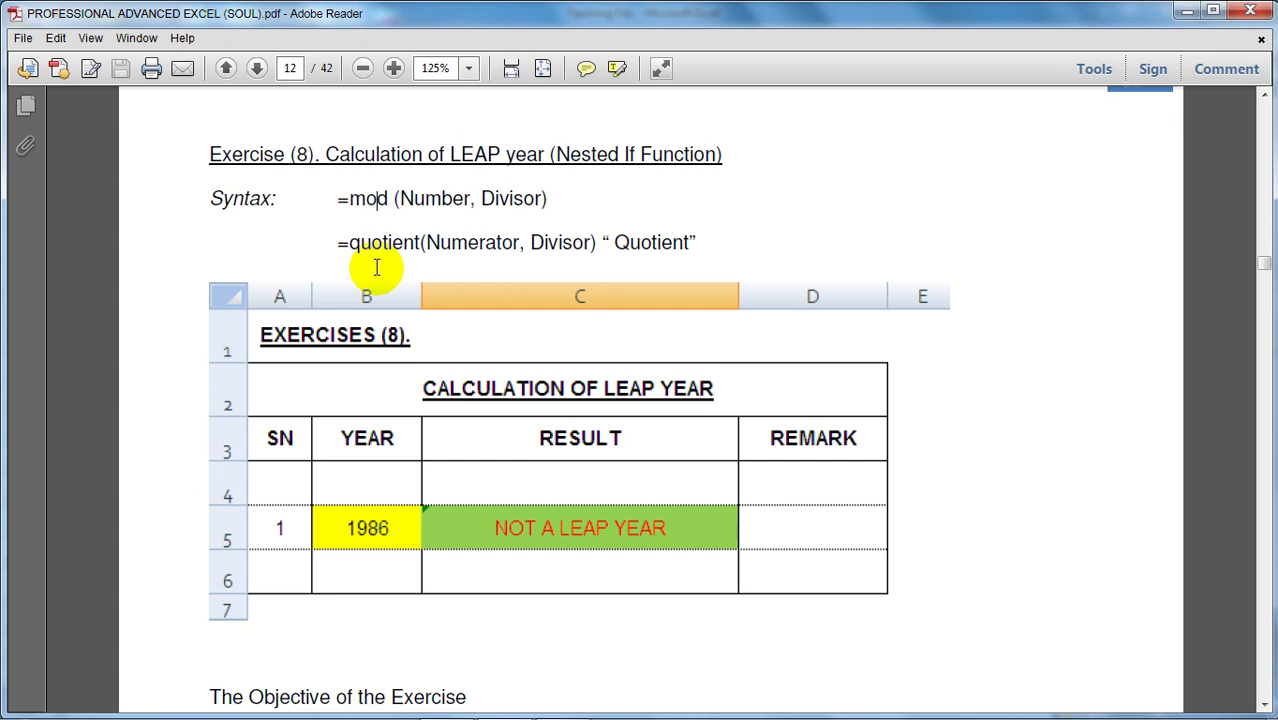
pyautogui.click(382, 244)
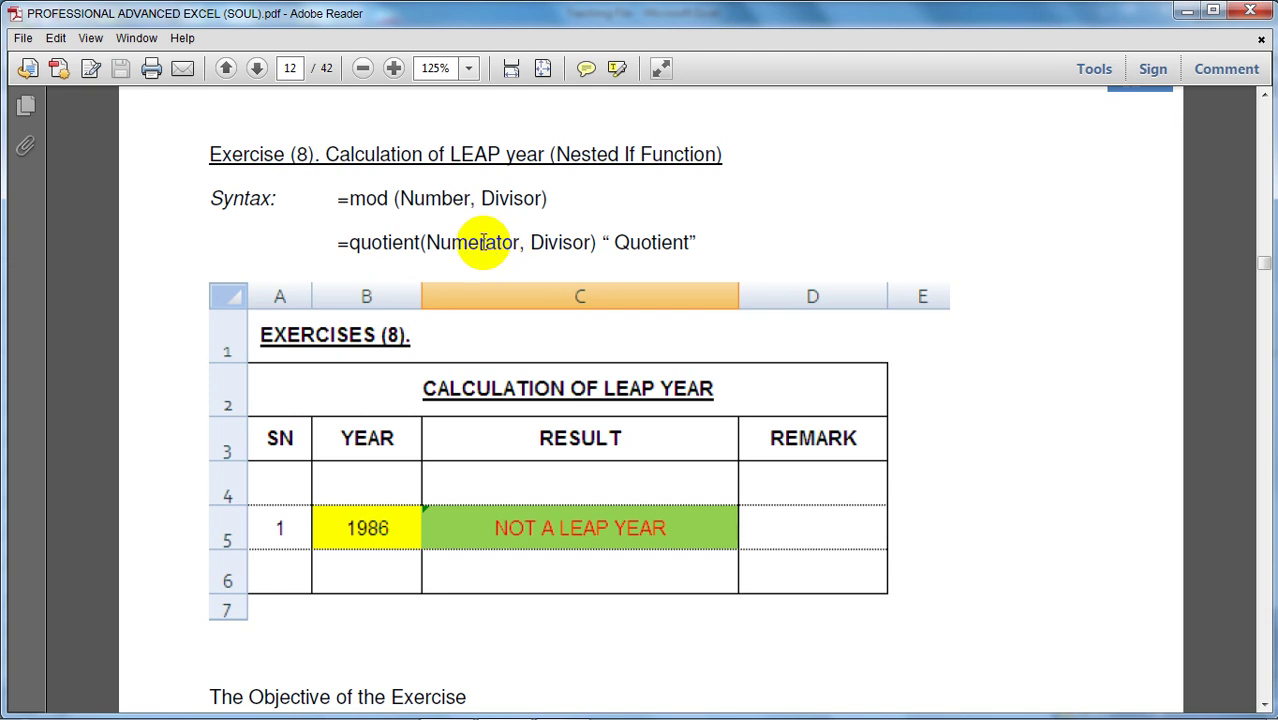
pyautogui.click(374, 200)
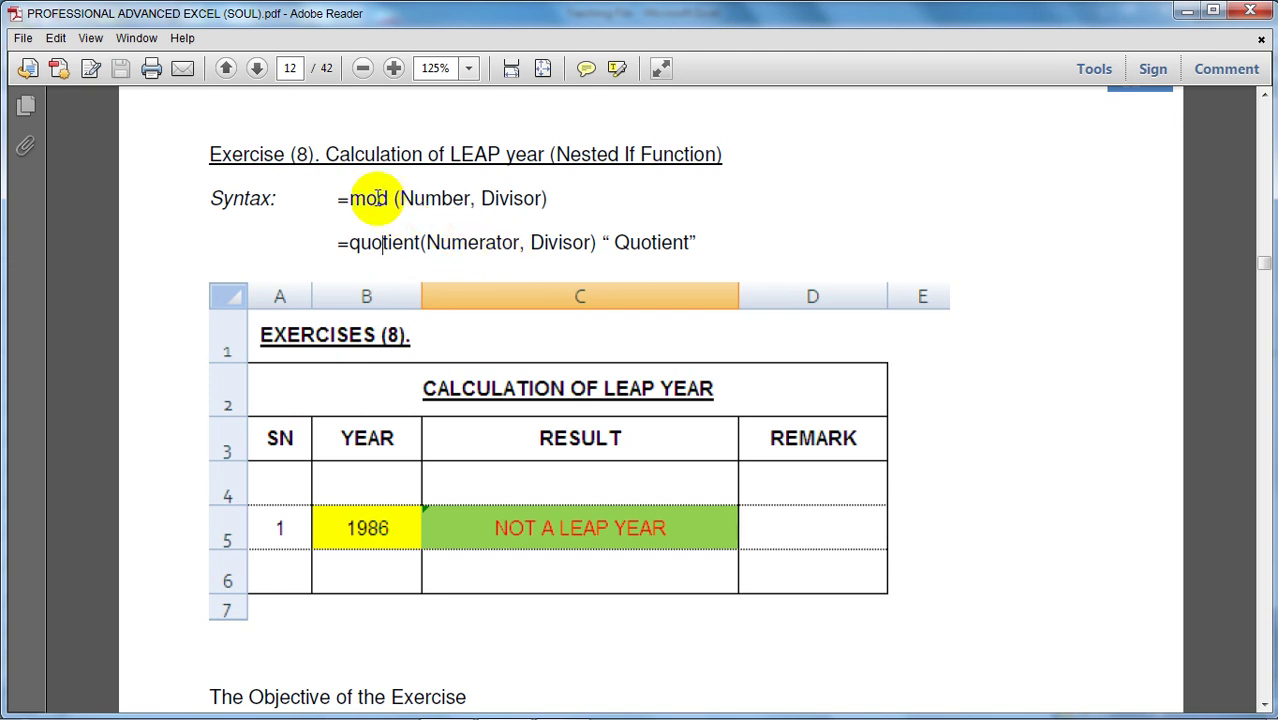
pyautogui.click(476, 210)
pyautogui.click(383, 244)
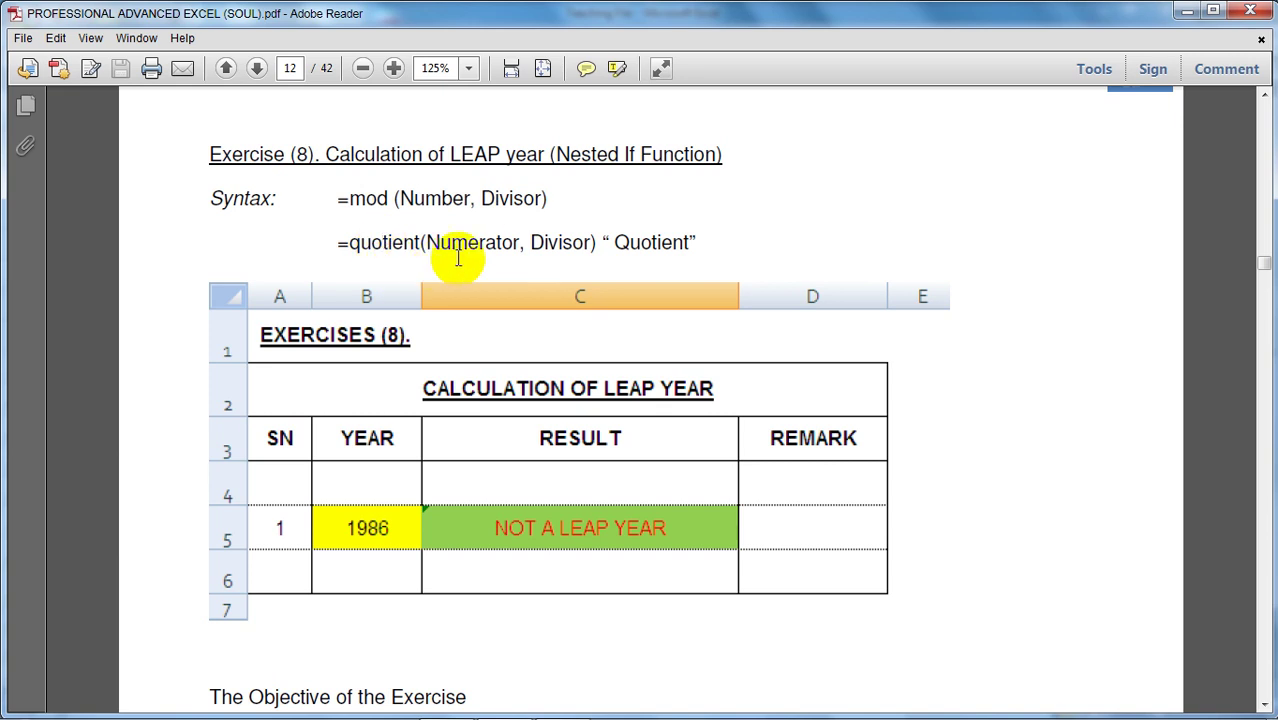
pyautogui.click(561, 248)
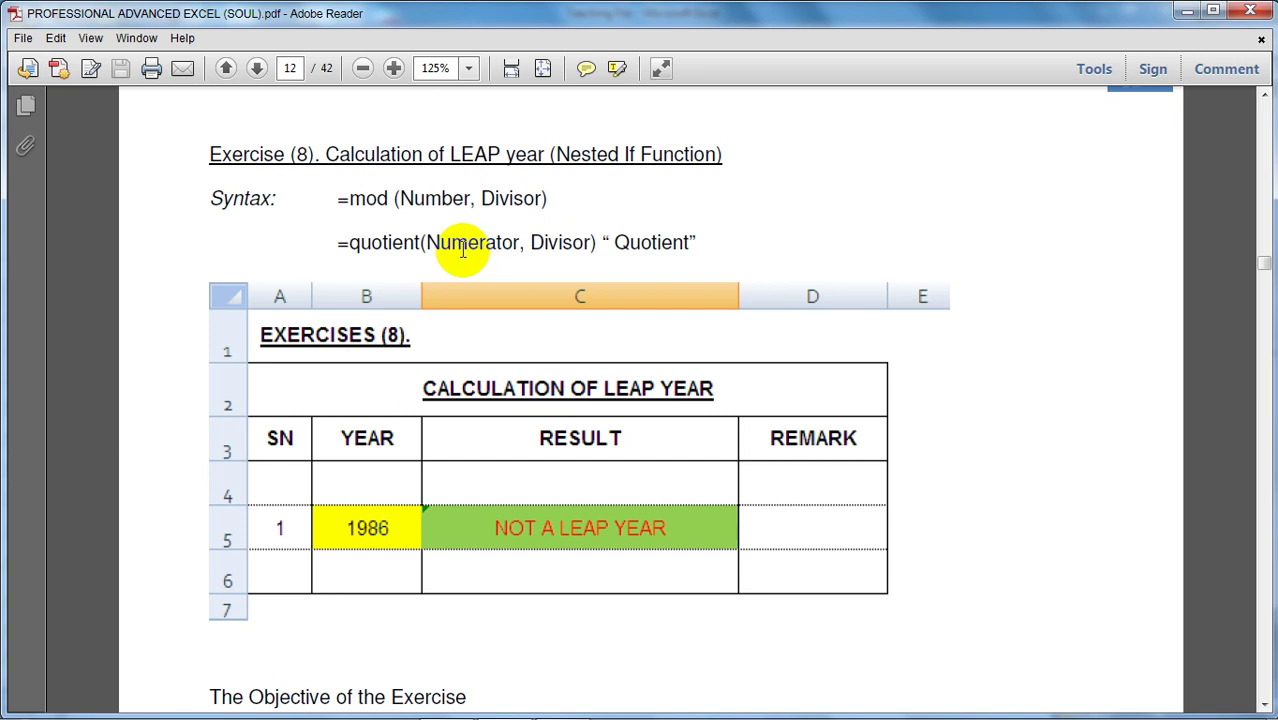
pyautogui.click(467, 244)
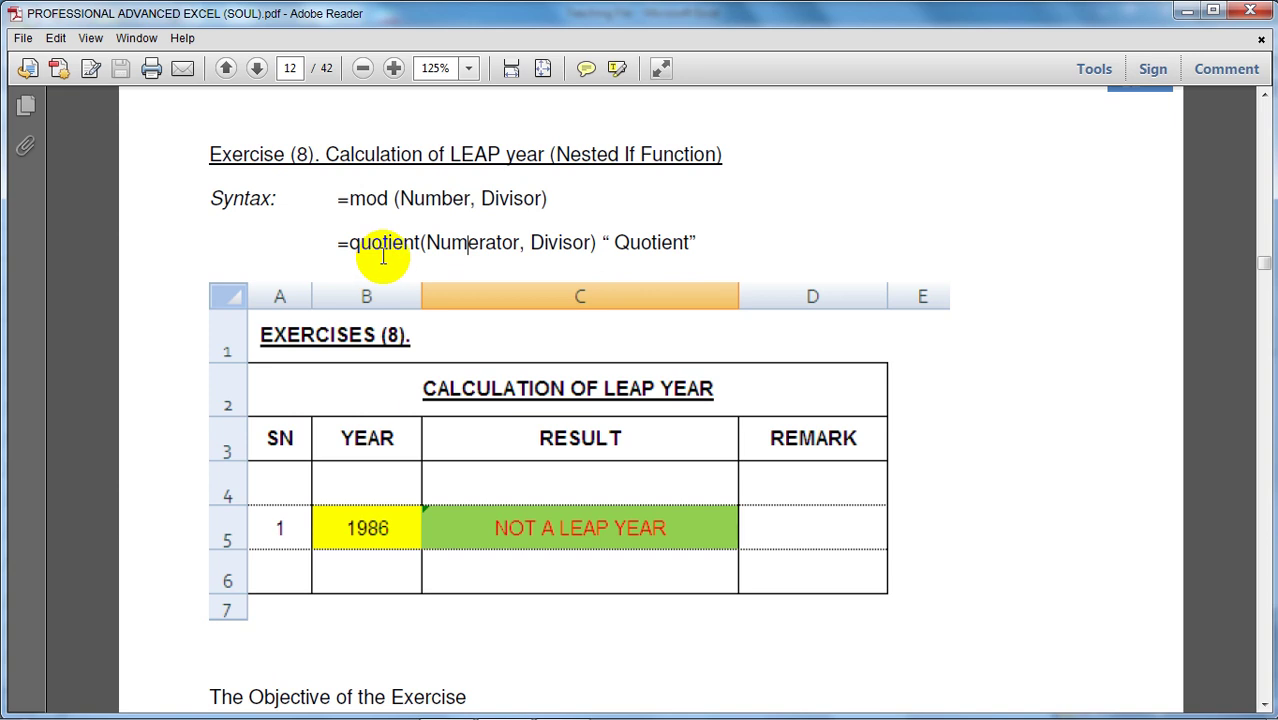
pyautogui.scroll(-1, 389, 261)
pyautogui.scroll(-2, 389, 261)
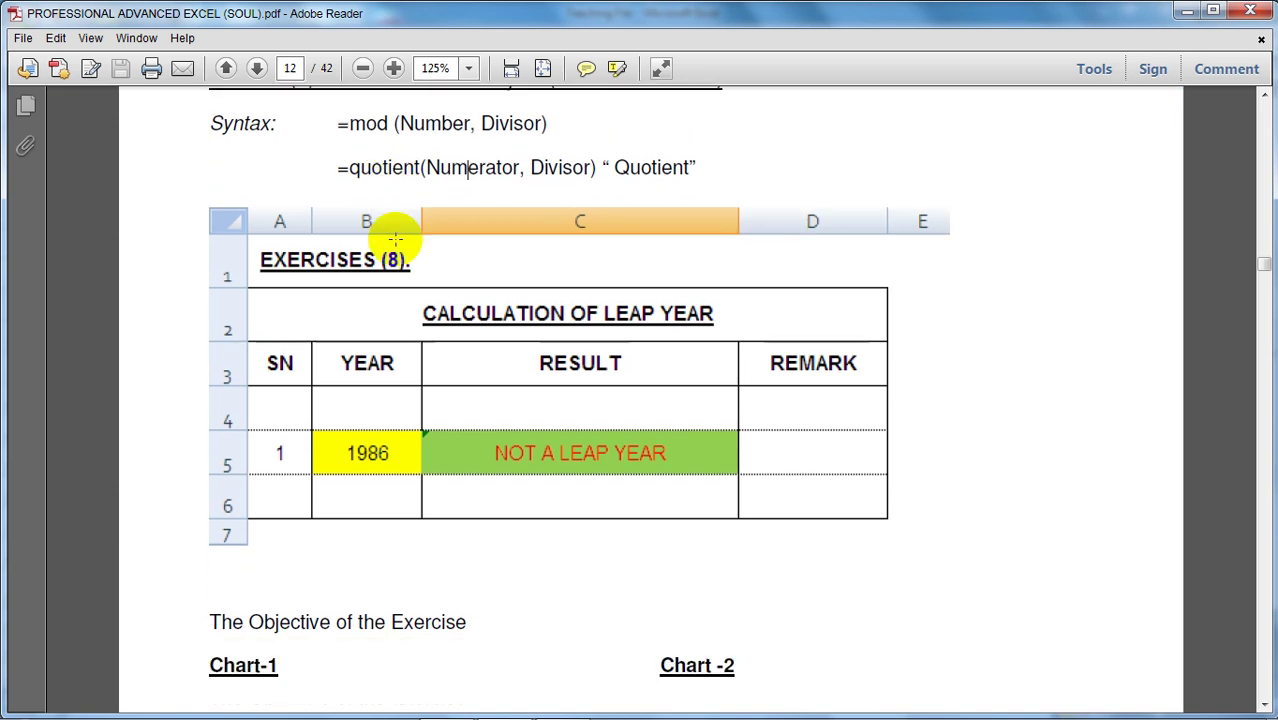
pyautogui.scroll(-2, 394, 243)
pyautogui.scroll(-1, 400, 228)
# Switch to the Teaching File workbook and open the leap-year sheet 6.
pyautogui.click(497, 697)
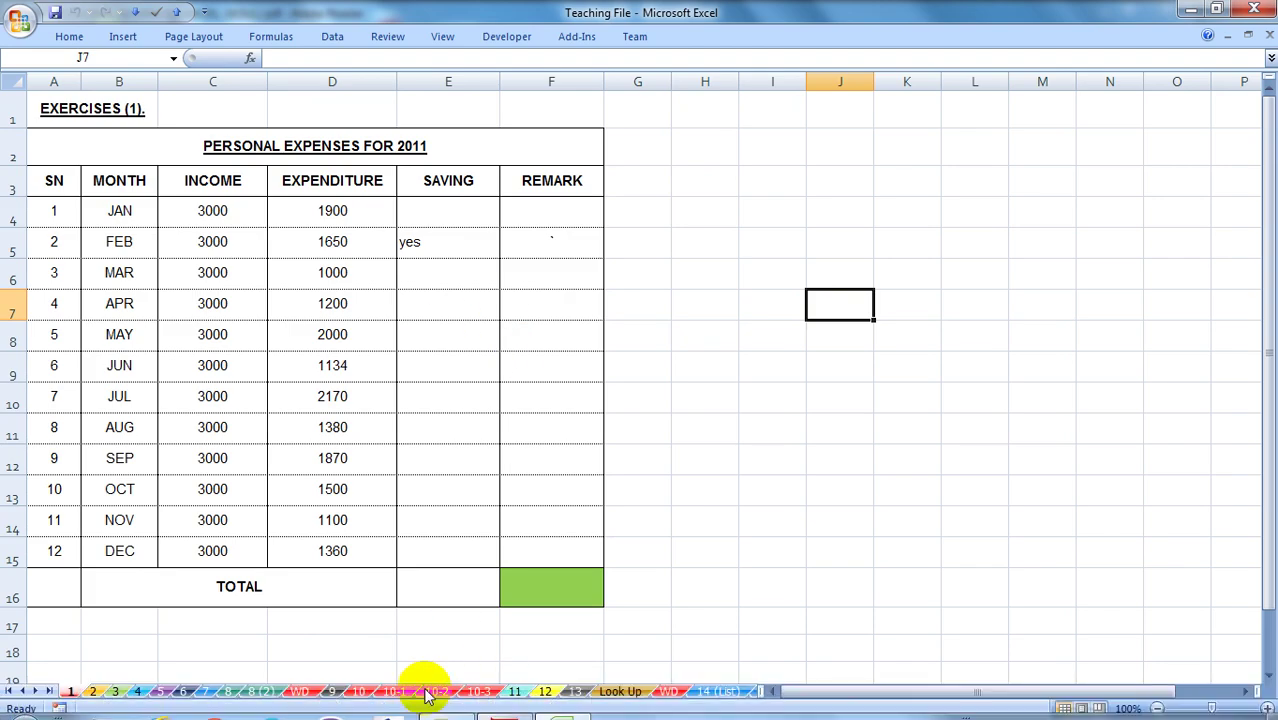
pyautogui.click(262, 691)
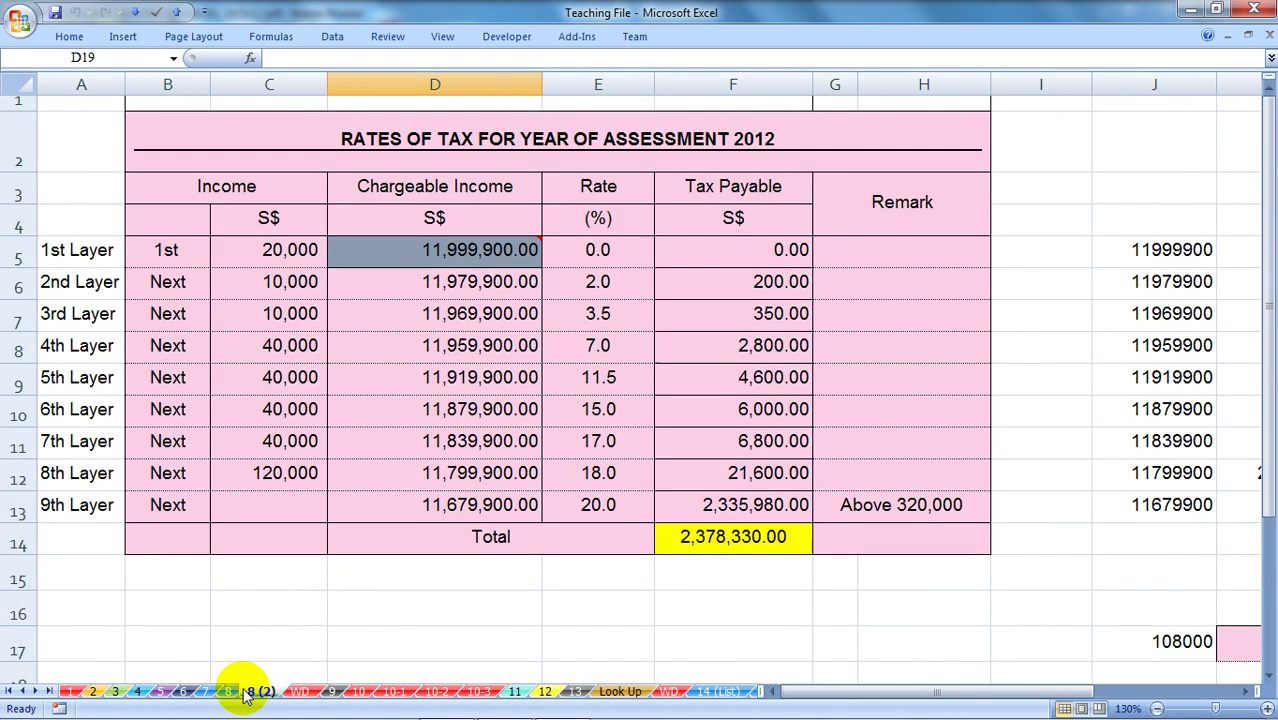
pyautogui.click(228, 691)
pyautogui.click(207, 691)
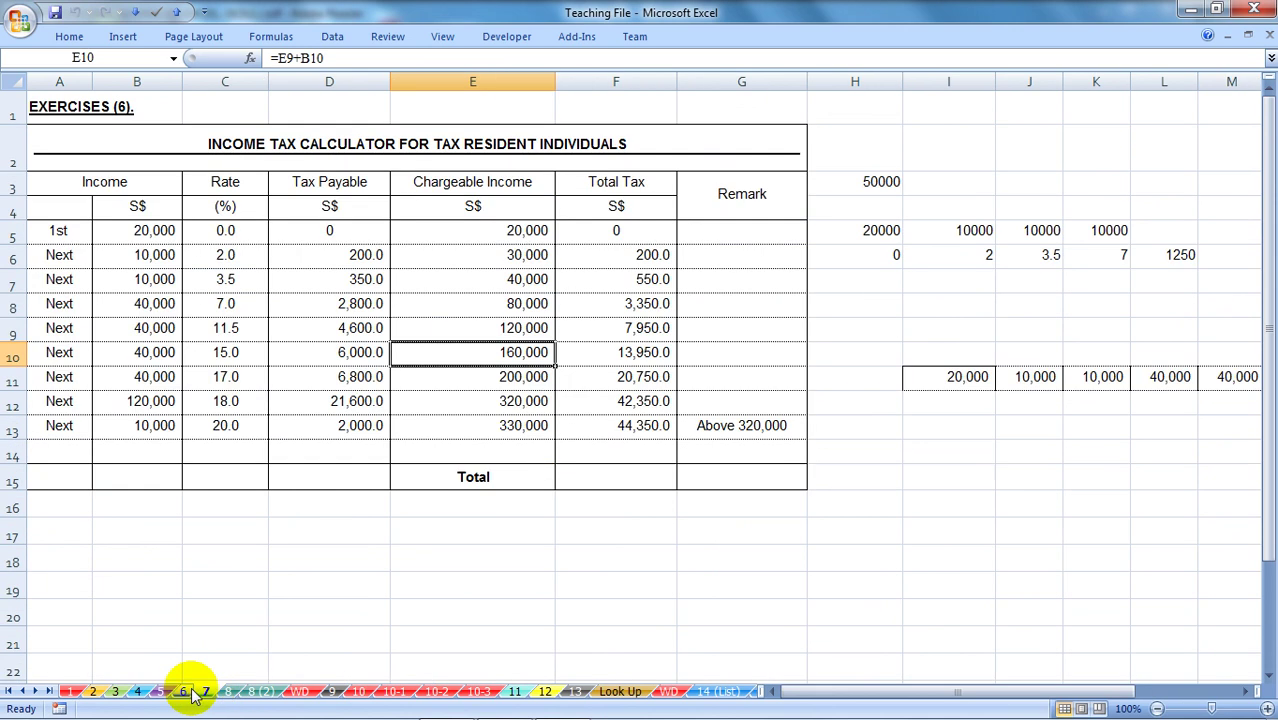
pyautogui.click(185, 691)
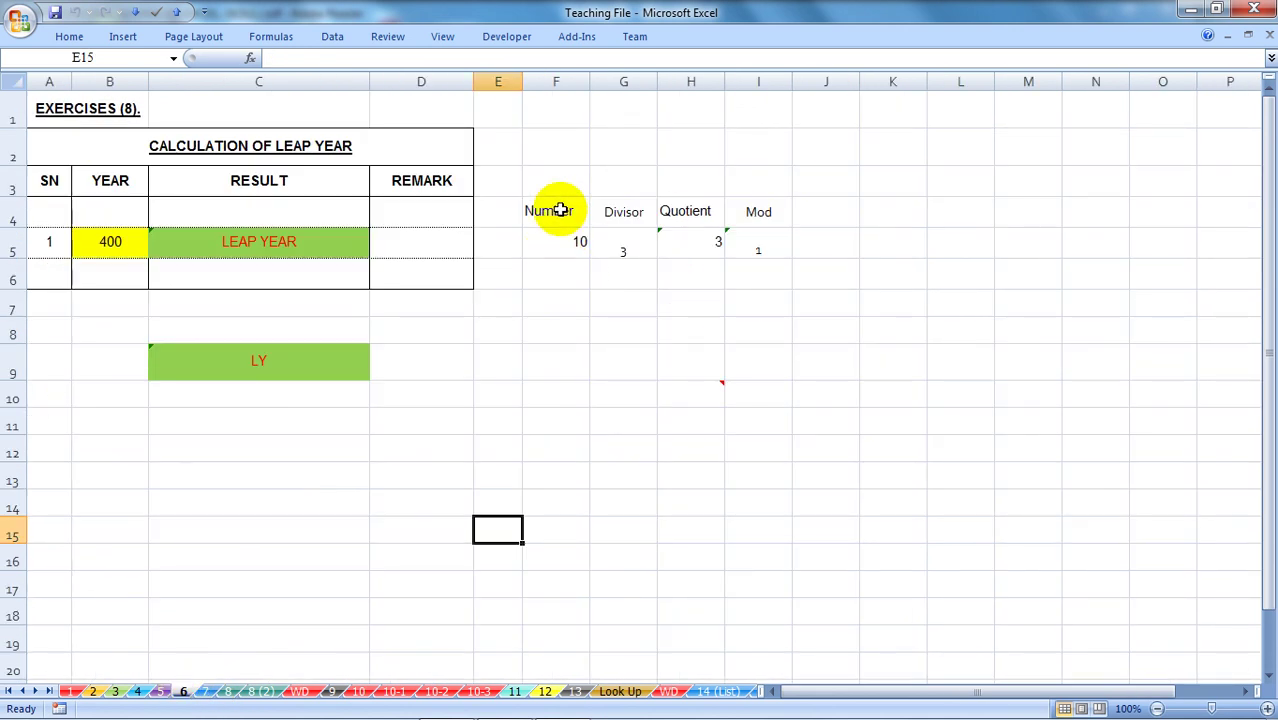
# Examine the example values: number 10 in F5, divisor 3 in G5, and the Quotient column.
pyautogui.click(632, 213)
pyautogui.click(556, 250)
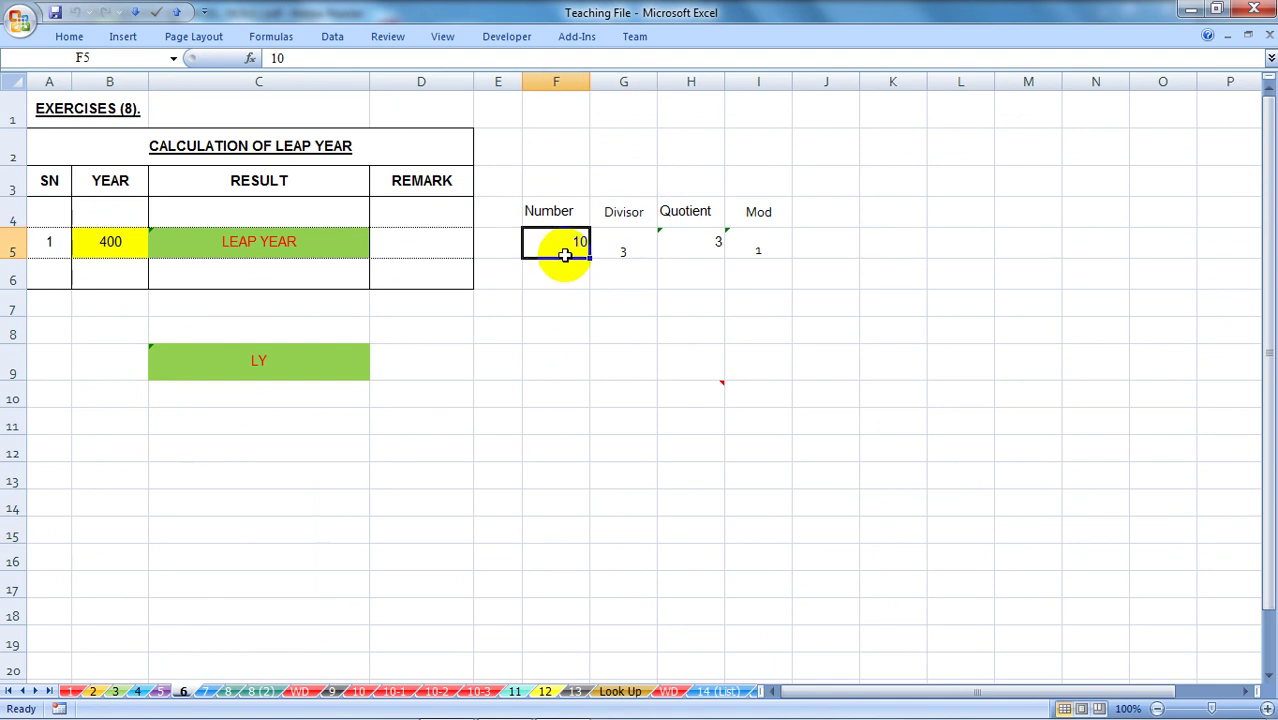
pyautogui.click(624, 212)
pyautogui.click(630, 251)
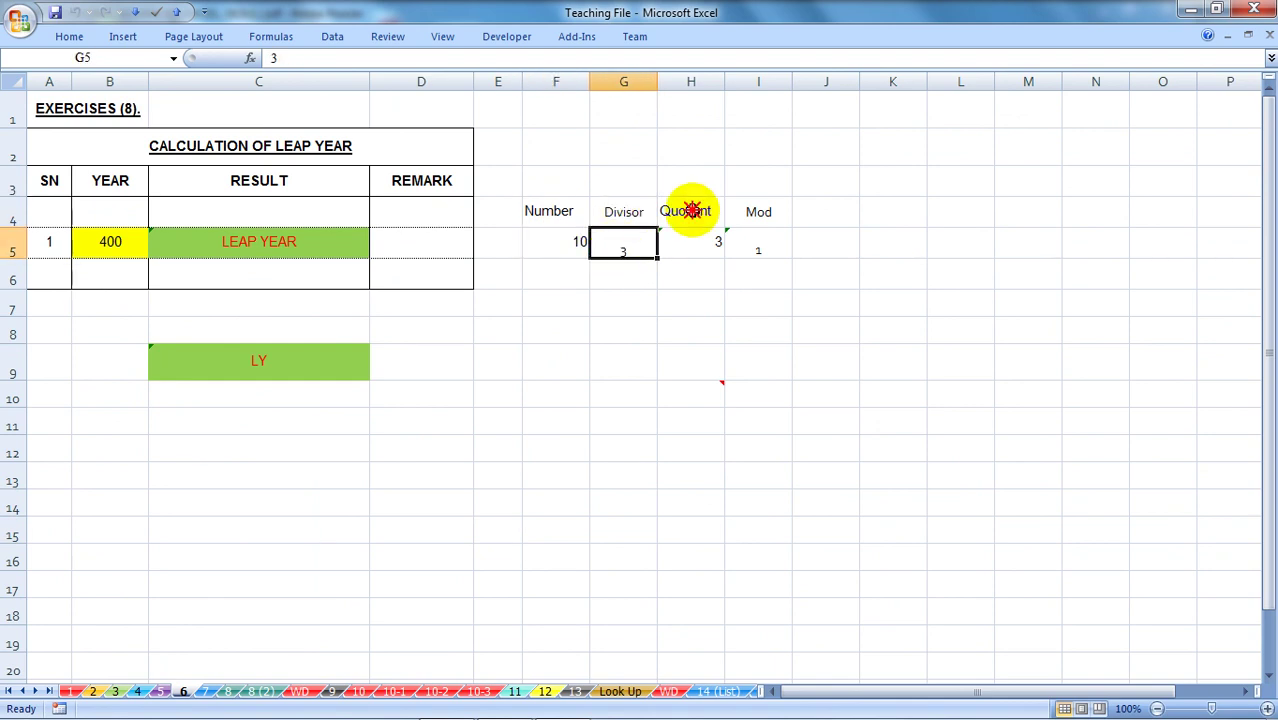
pyautogui.click(686, 210)
pyautogui.click(690, 246)
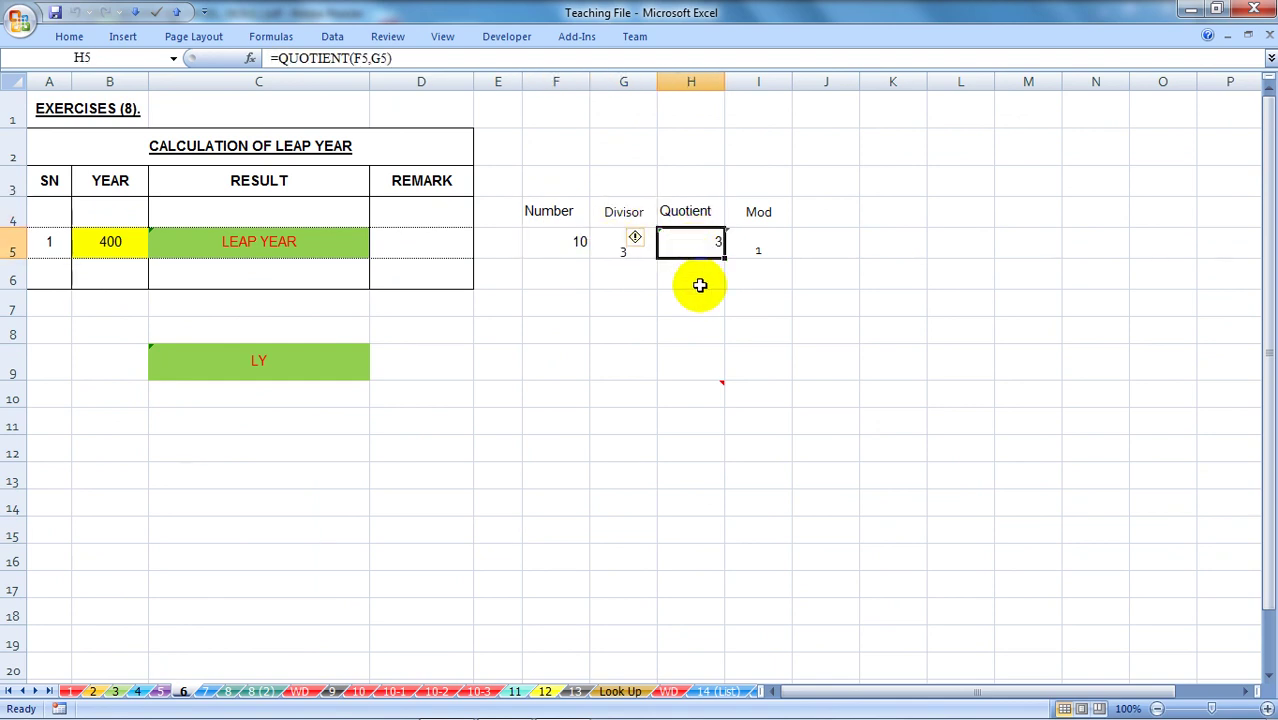
# Inspect the QUOTIENT formula in H5, the MOD formula in I5 (remainder 1), and C5's nested IF.
pyautogui.click(445, 58)
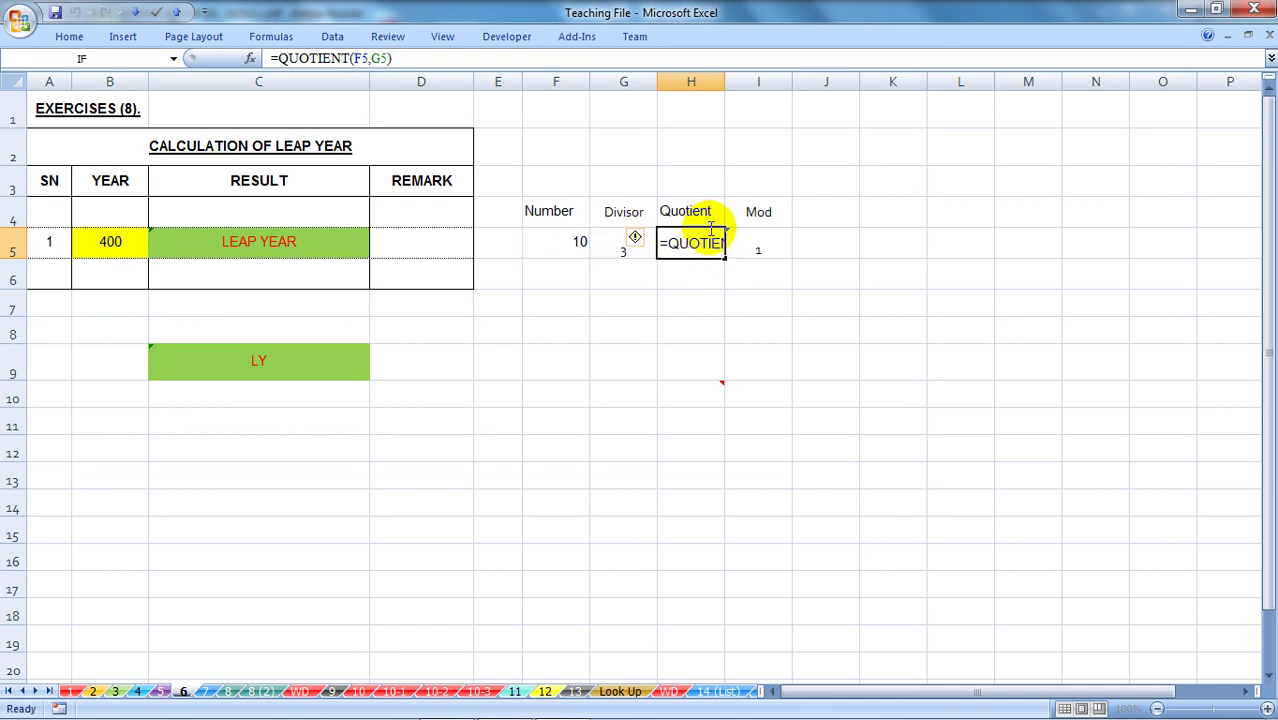
pyautogui.press('Return')
pyautogui.press('Return')
pyautogui.click(697, 250)
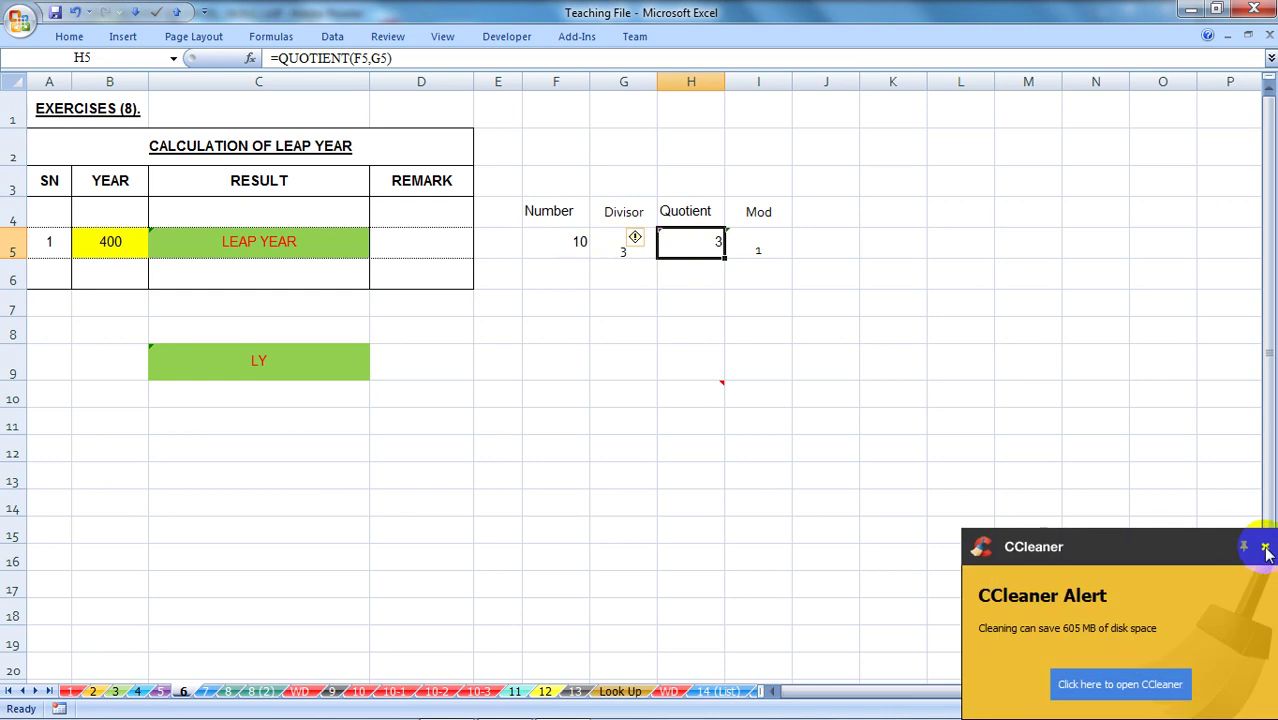
pyautogui.click(762, 245)
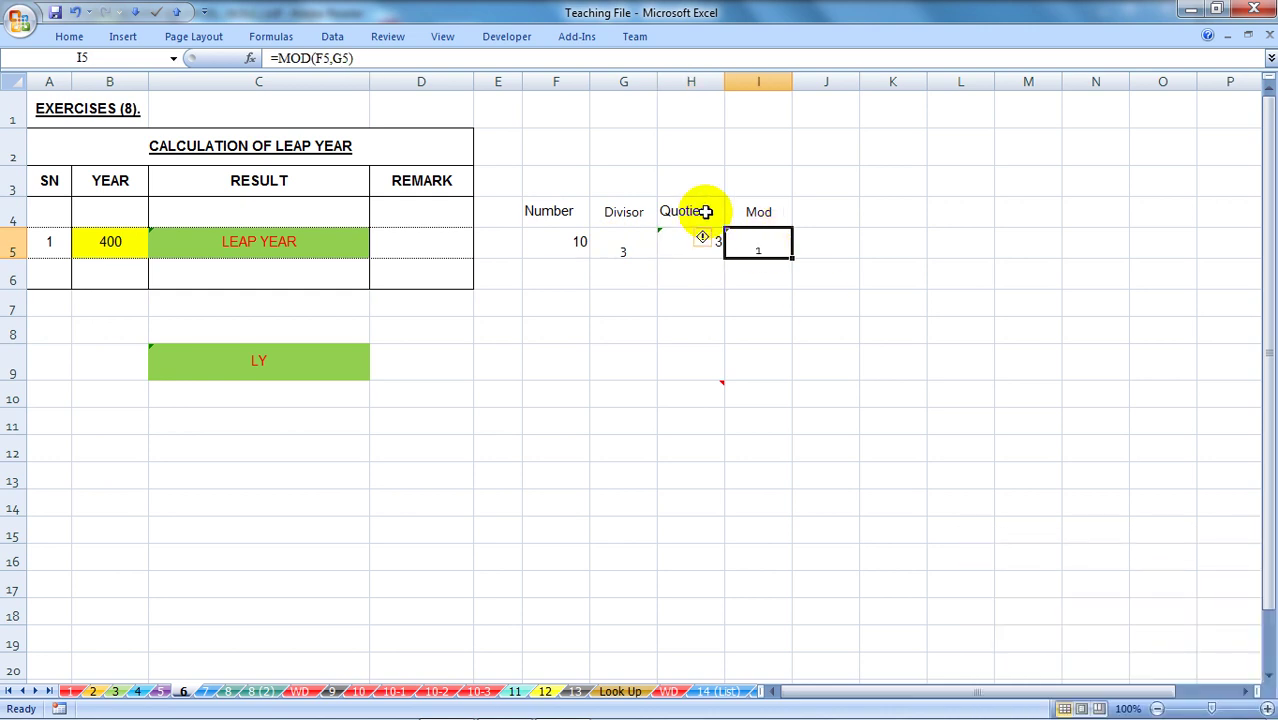
pyautogui.doubleClick(746, 243)
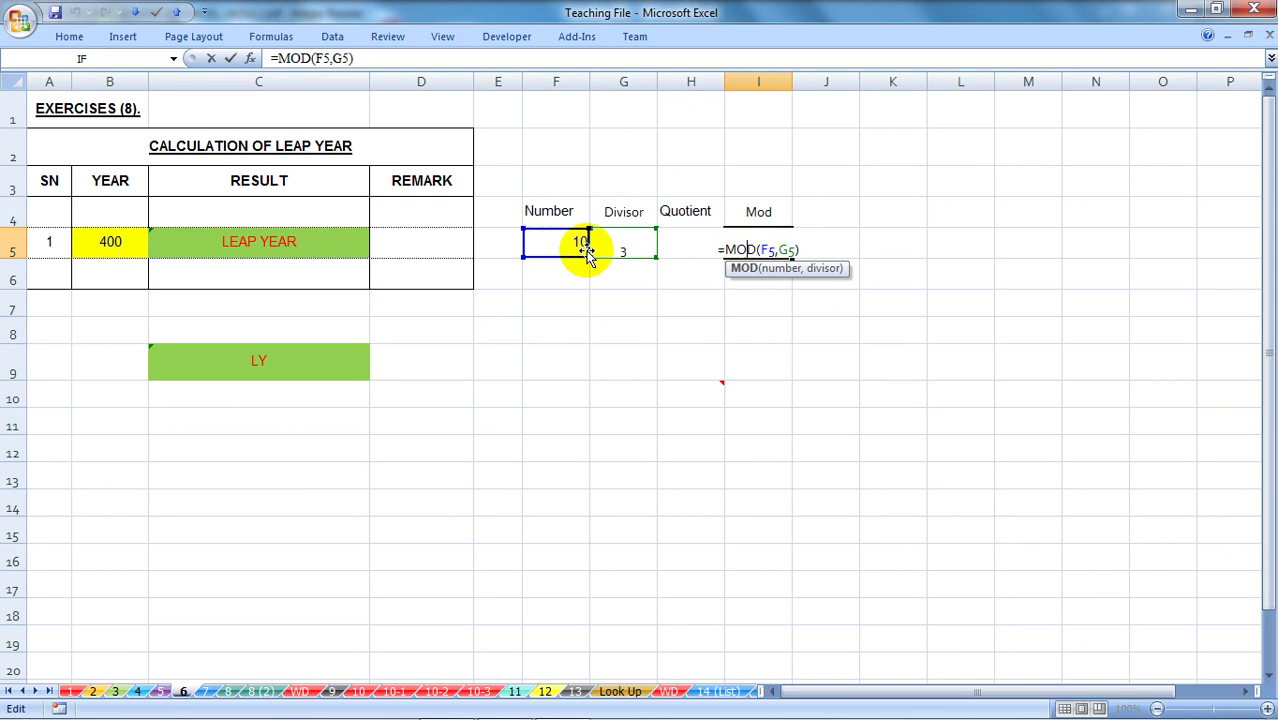
pyautogui.press('Escape')
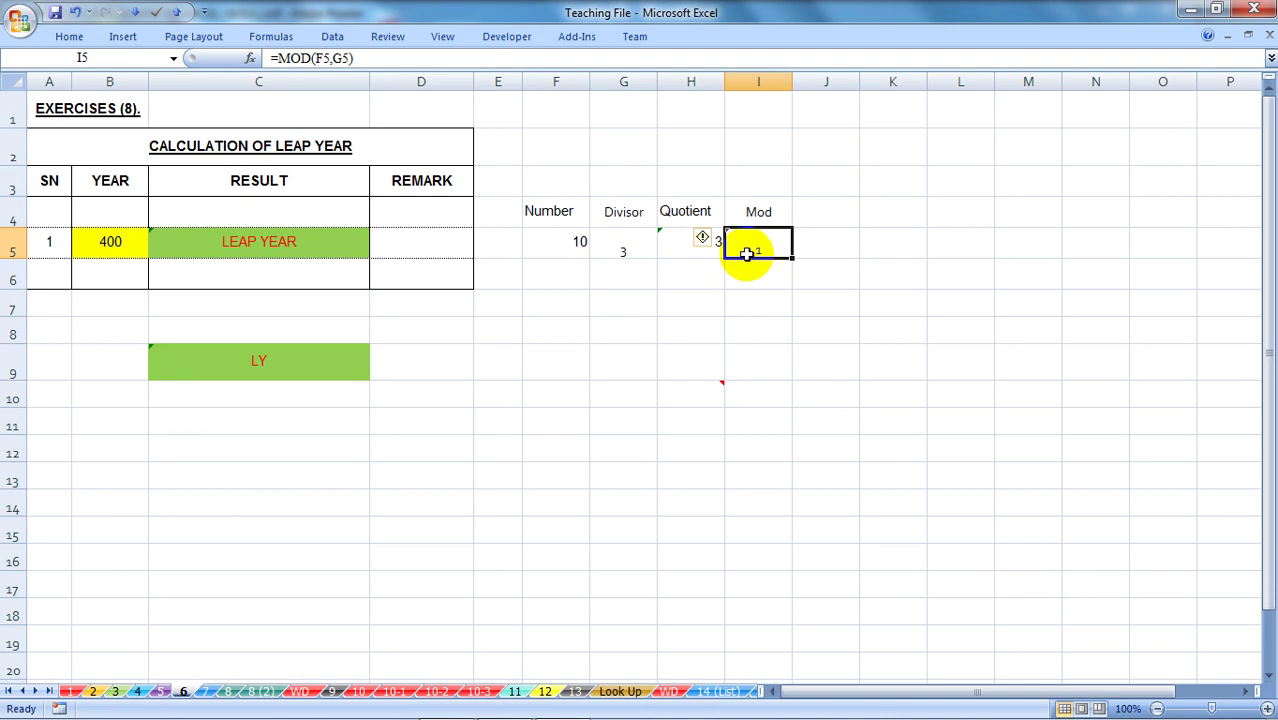
pyautogui.click(676, 394)
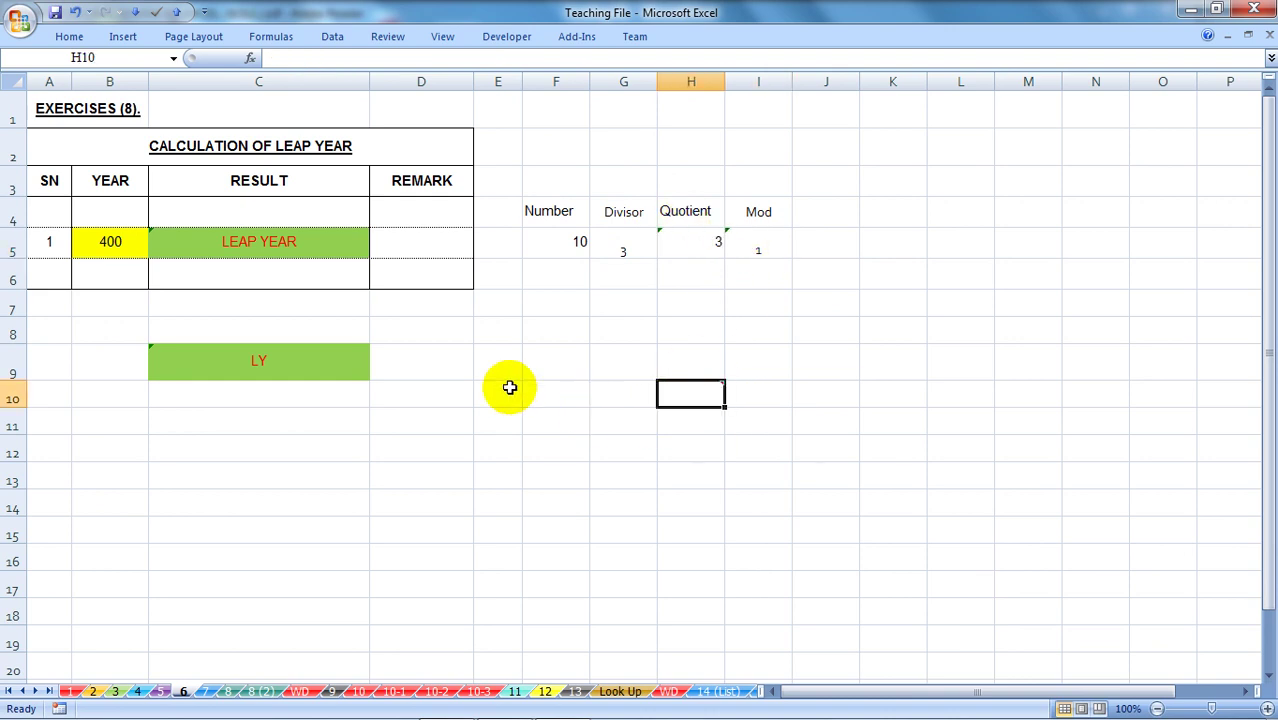
pyautogui.click(276, 246)
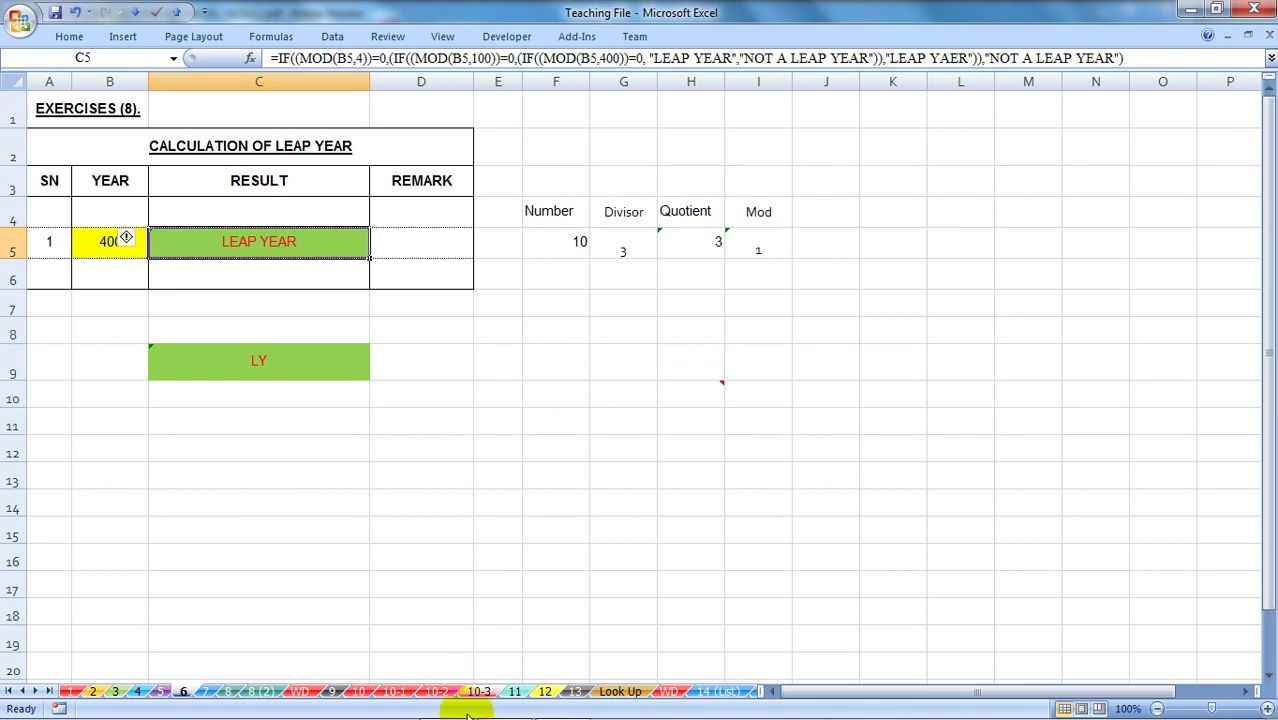
pyautogui.click(504, 700)
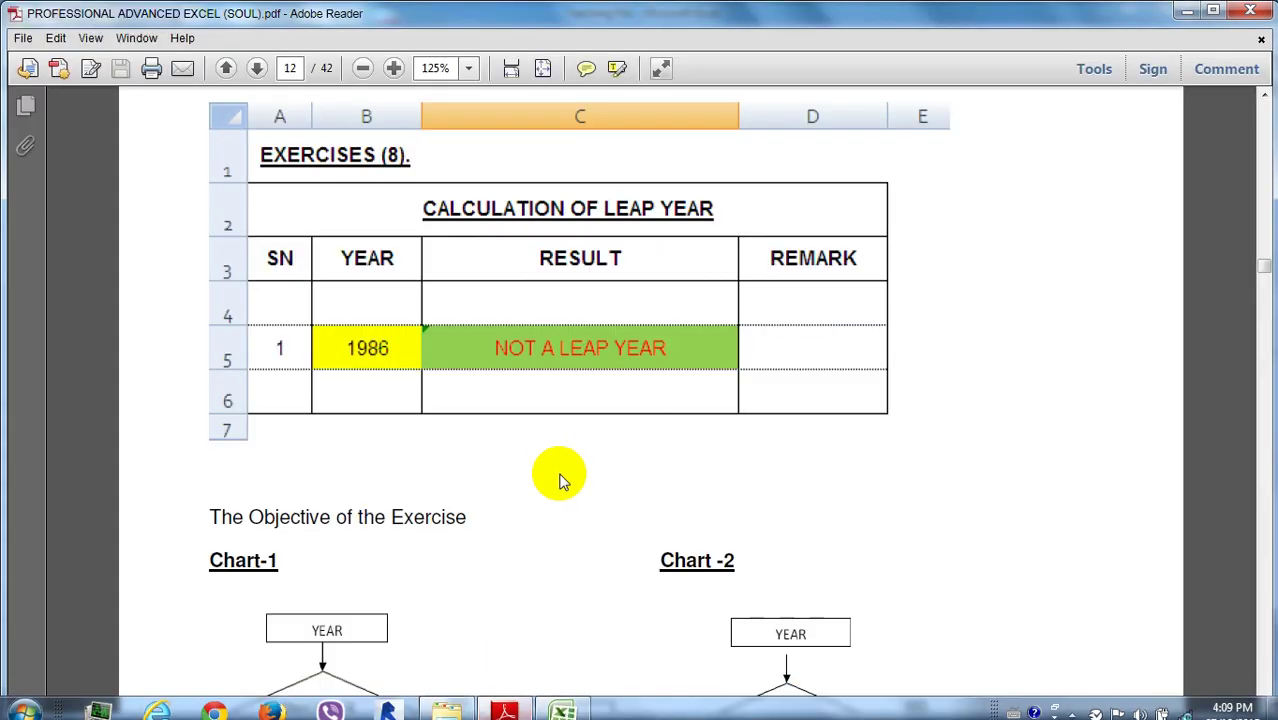
# Scroll the PDF down to the Chart-1 and Chart-2 leap-year flowcharts.
pyautogui.scroll(-3, 562, 477)
pyautogui.scroll(-2, 572, 447)
pyautogui.scroll(-2, 573, 437)
pyautogui.scroll(-2, 582, 442)
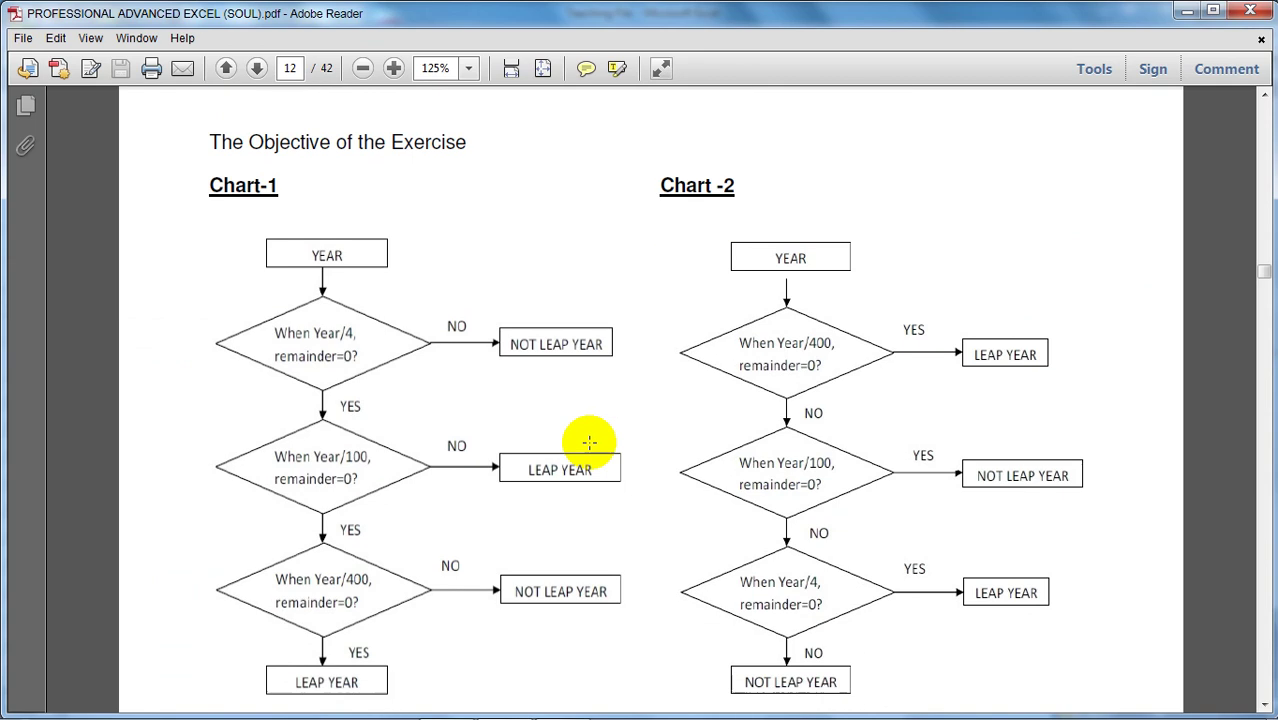
pyautogui.scroll(-1, 588, 437)
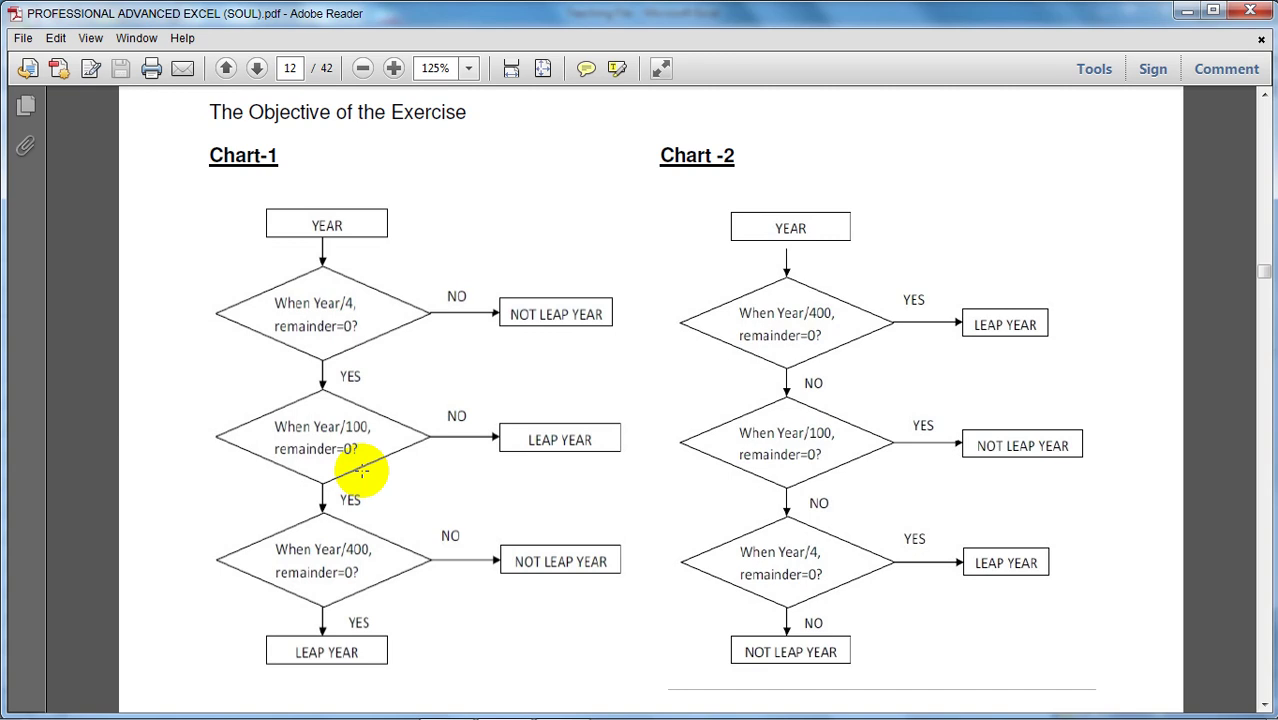
# Scroll a little further through the flowcharts, then go back to the Teaching File workbook in Excel.
pyautogui.scroll(-1, 355, 445)
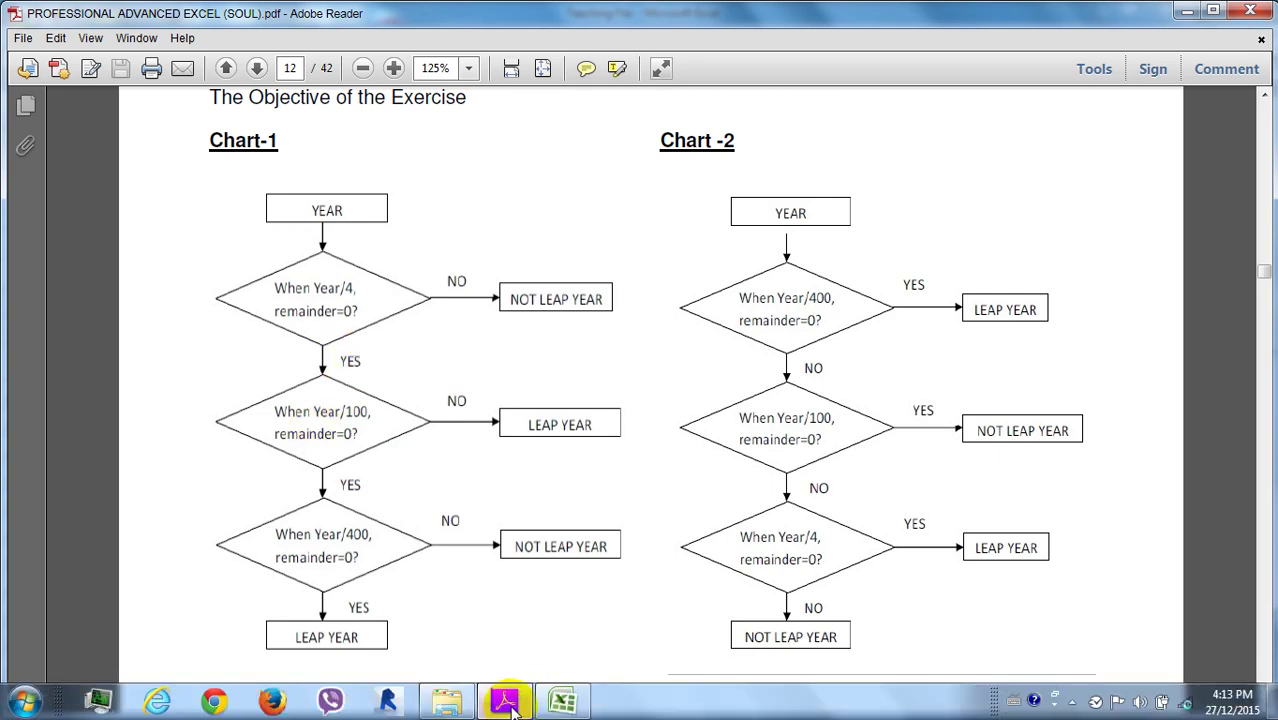
pyautogui.click(560, 697)
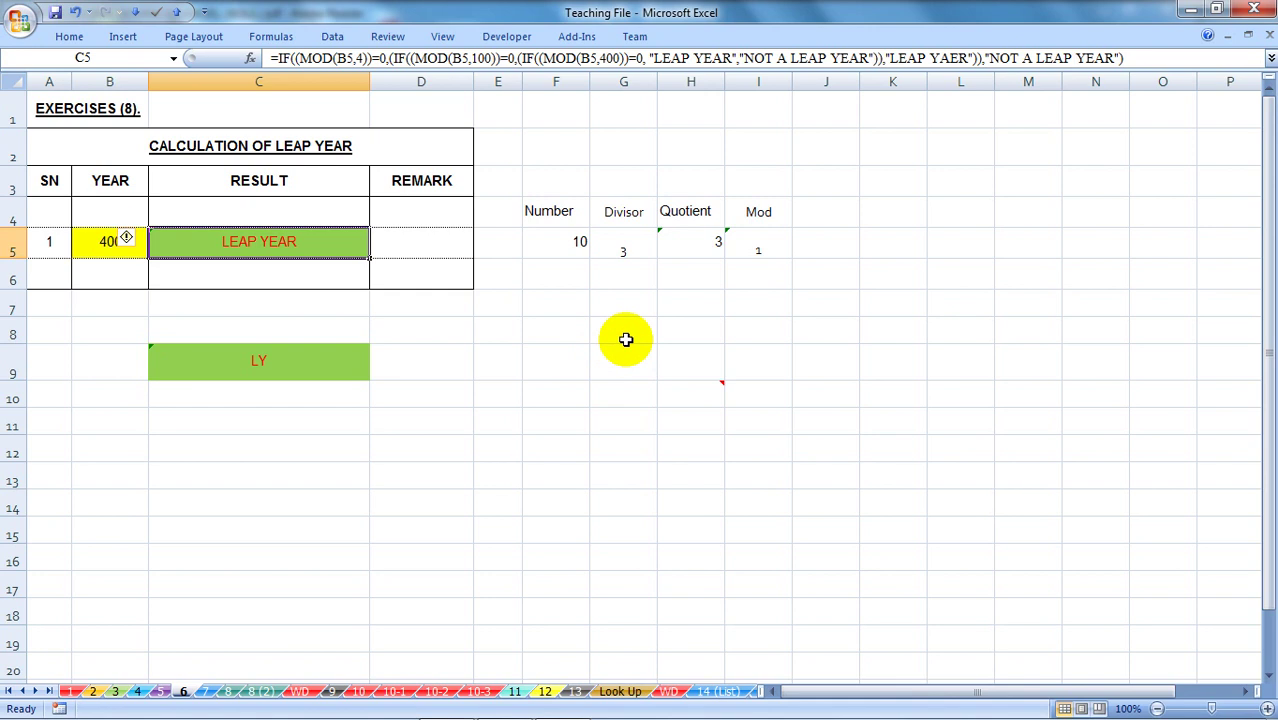
# Enter the year 100 in B5 to test the leap-year formula.
pyautogui.click(622, 336)
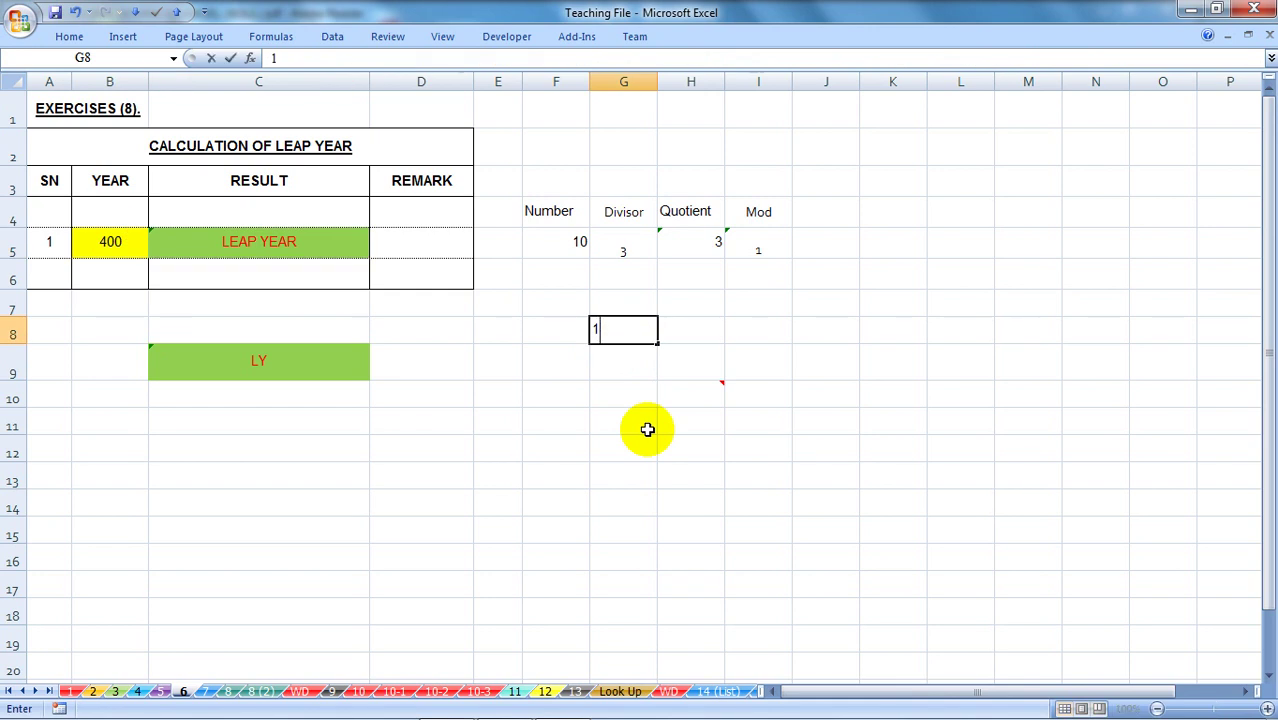
pyautogui.click(114, 241)
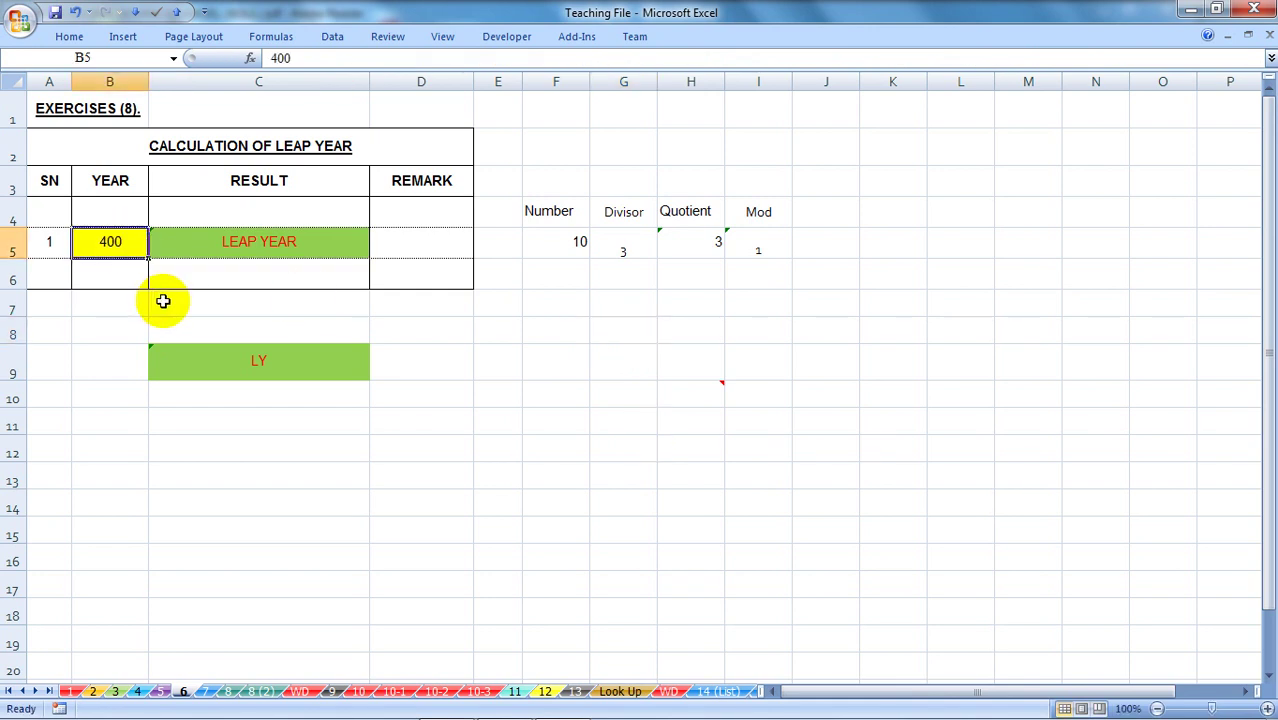
pyautogui.write('1')
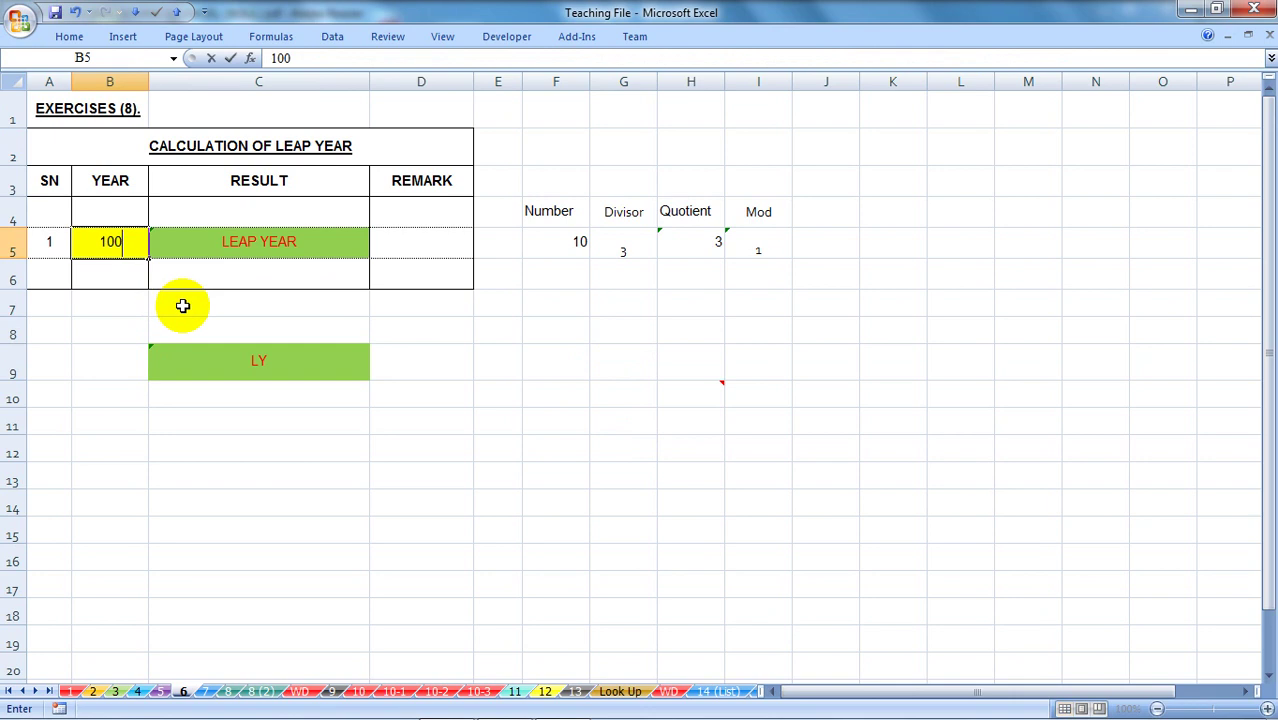
pyautogui.press('Return')
pyautogui.click(485, 357)
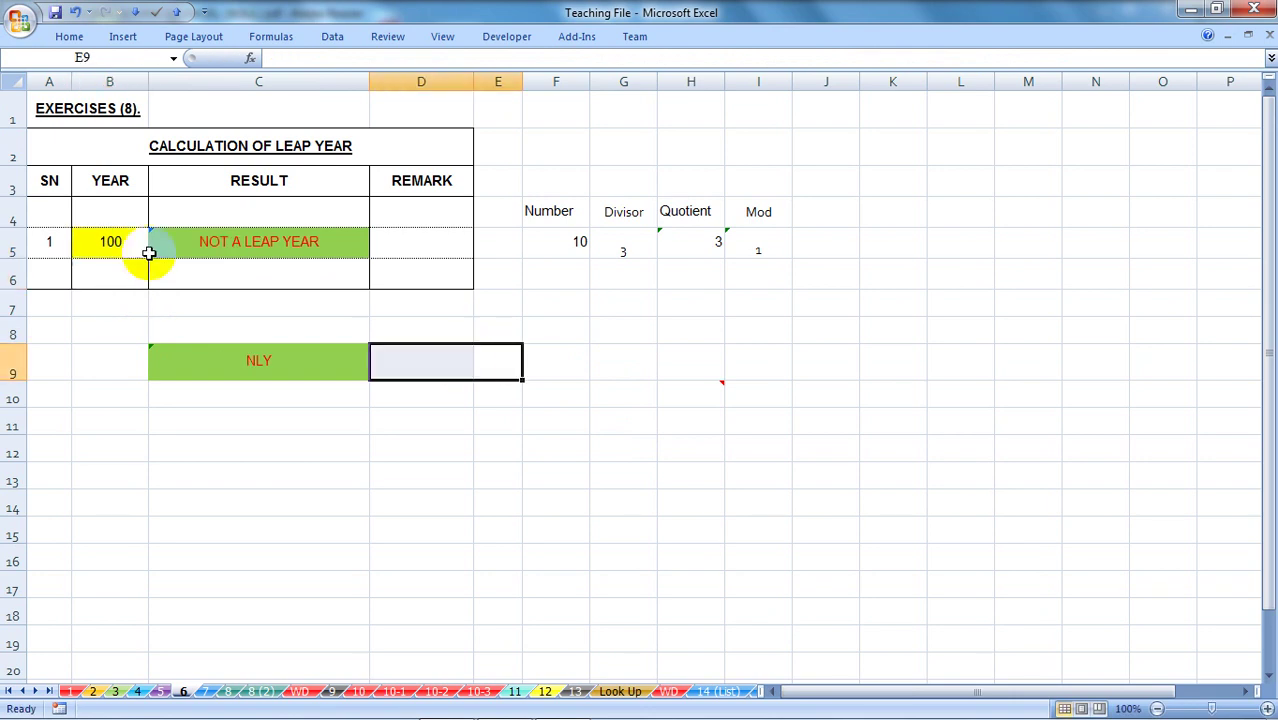
# Change B5 to 2016 and check the result of C5's leap-year formula.
pyautogui.click(112, 242)
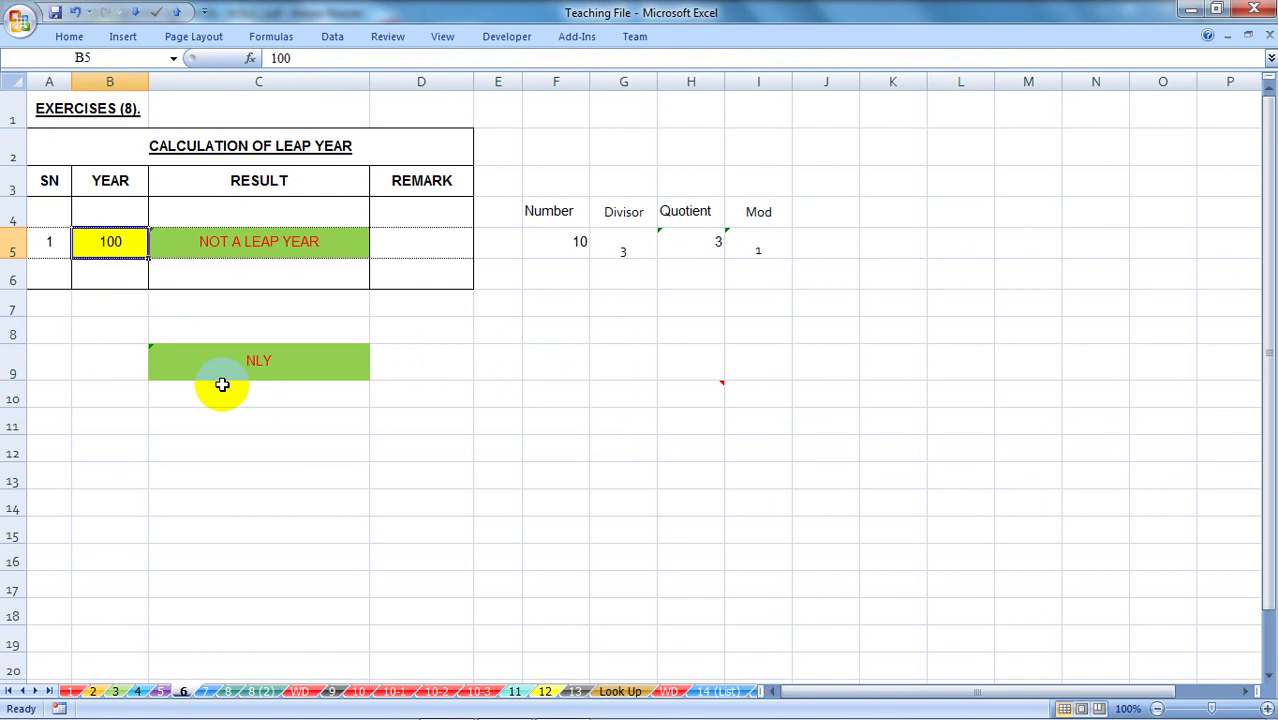
pyautogui.write('2016')
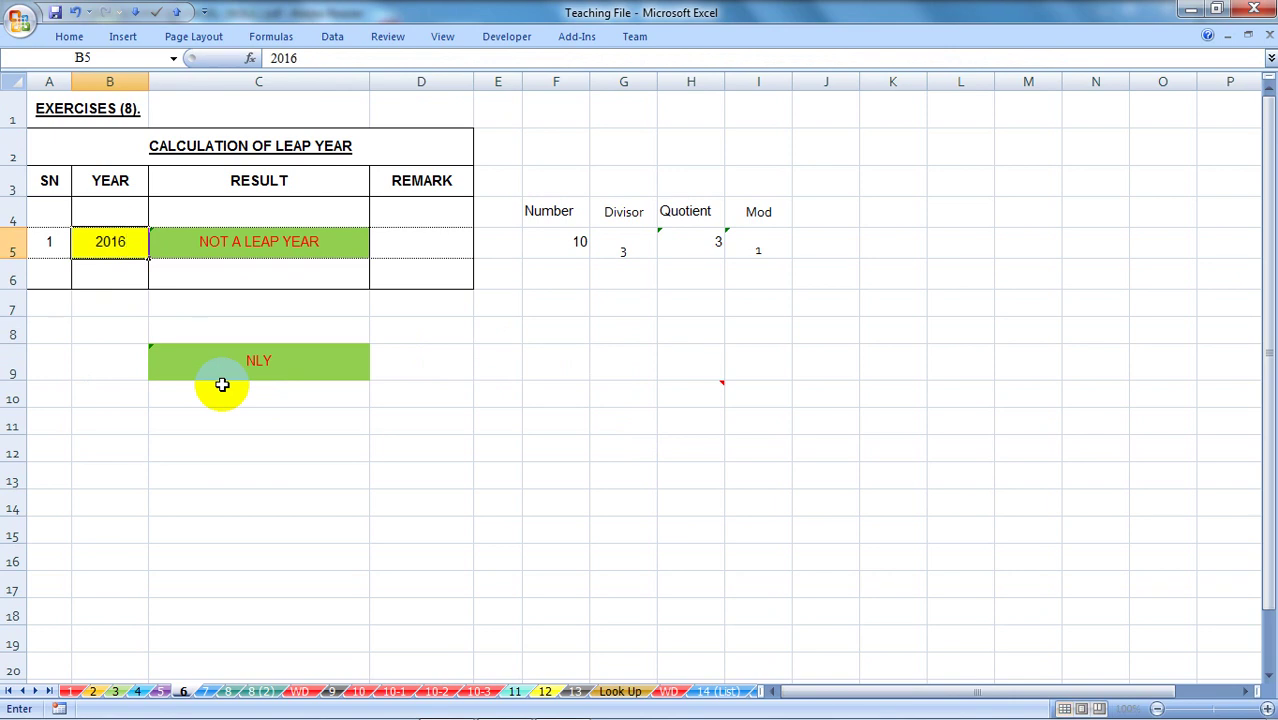
pyautogui.press('Return')
pyautogui.click(112, 238)
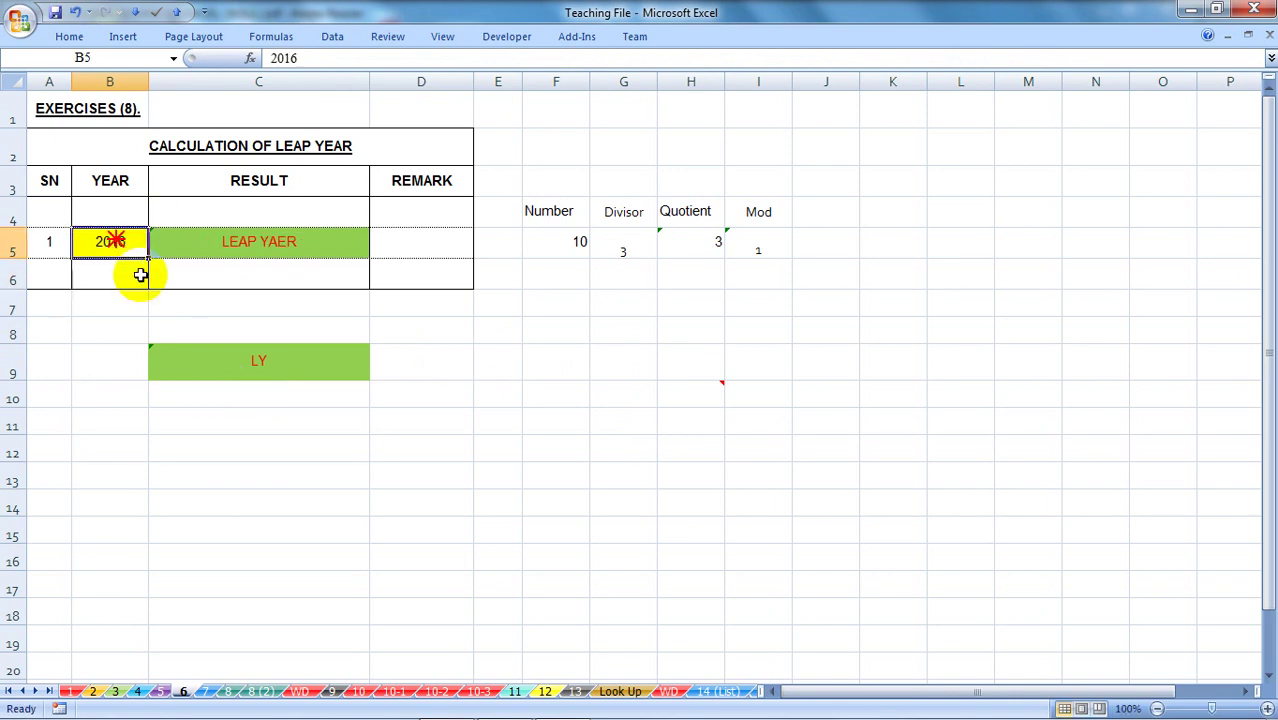
pyautogui.click(258, 231)
pyautogui.click(100, 242)
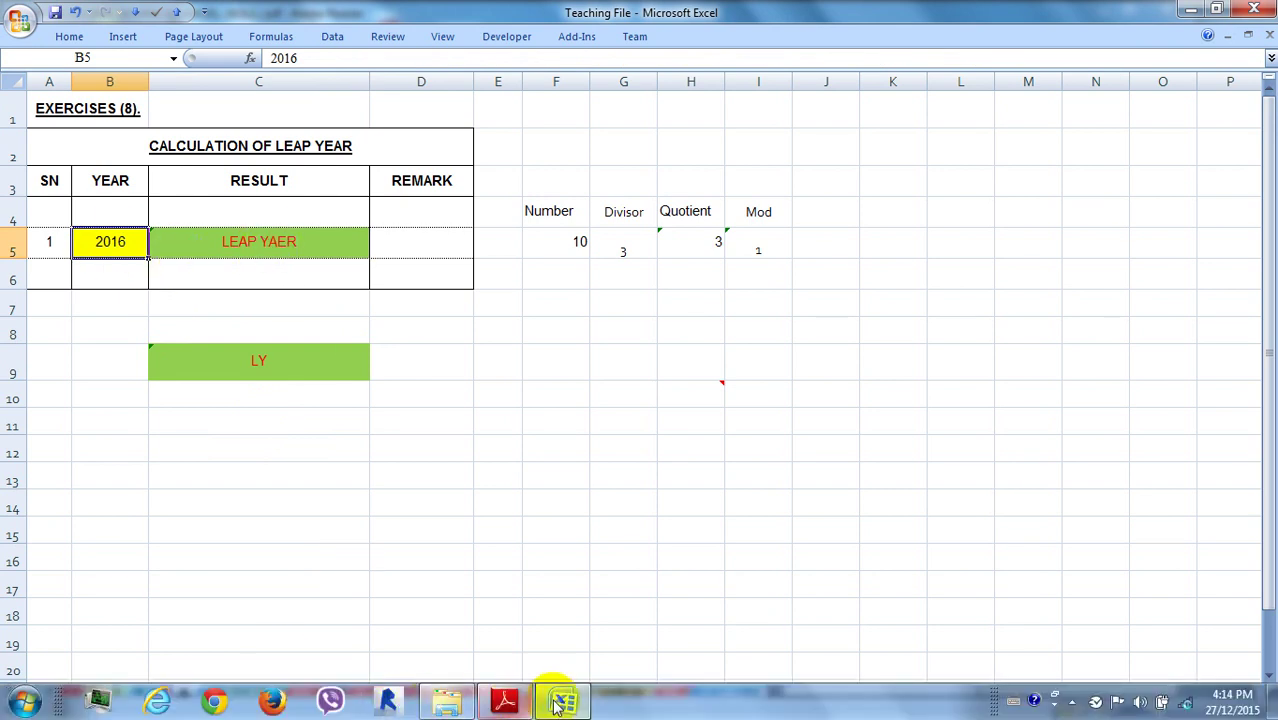
pyautogui.click(562, 700)
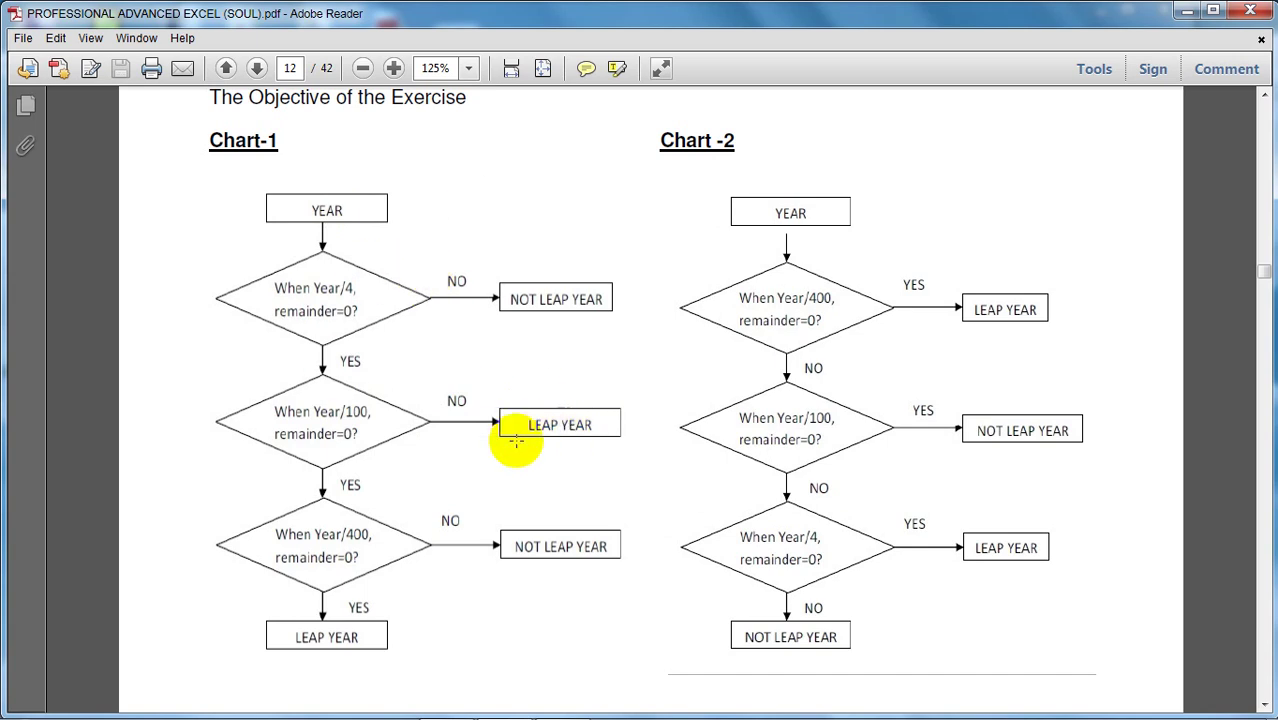
# Enter 2100 in B5, confirm NOT A LEAP YEAR, and compare with the PDF flowchart.
pyautogui.click(572, 697)
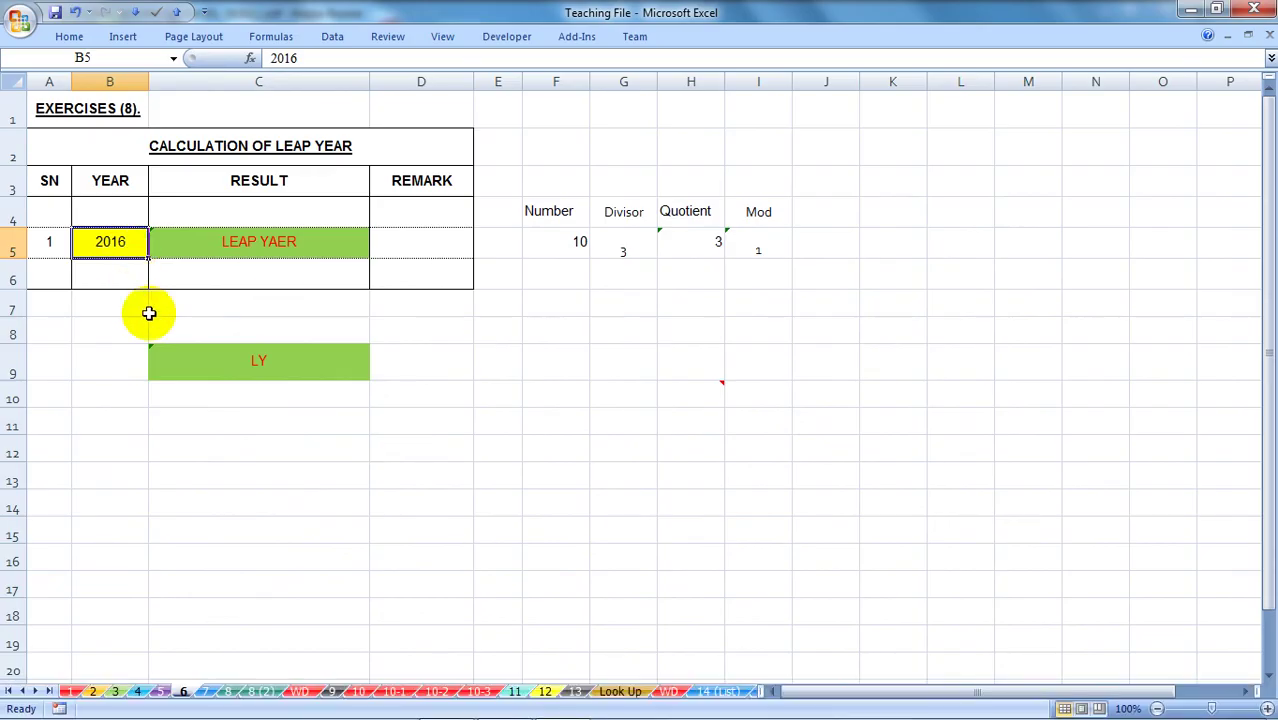
pyautogui.write('21')
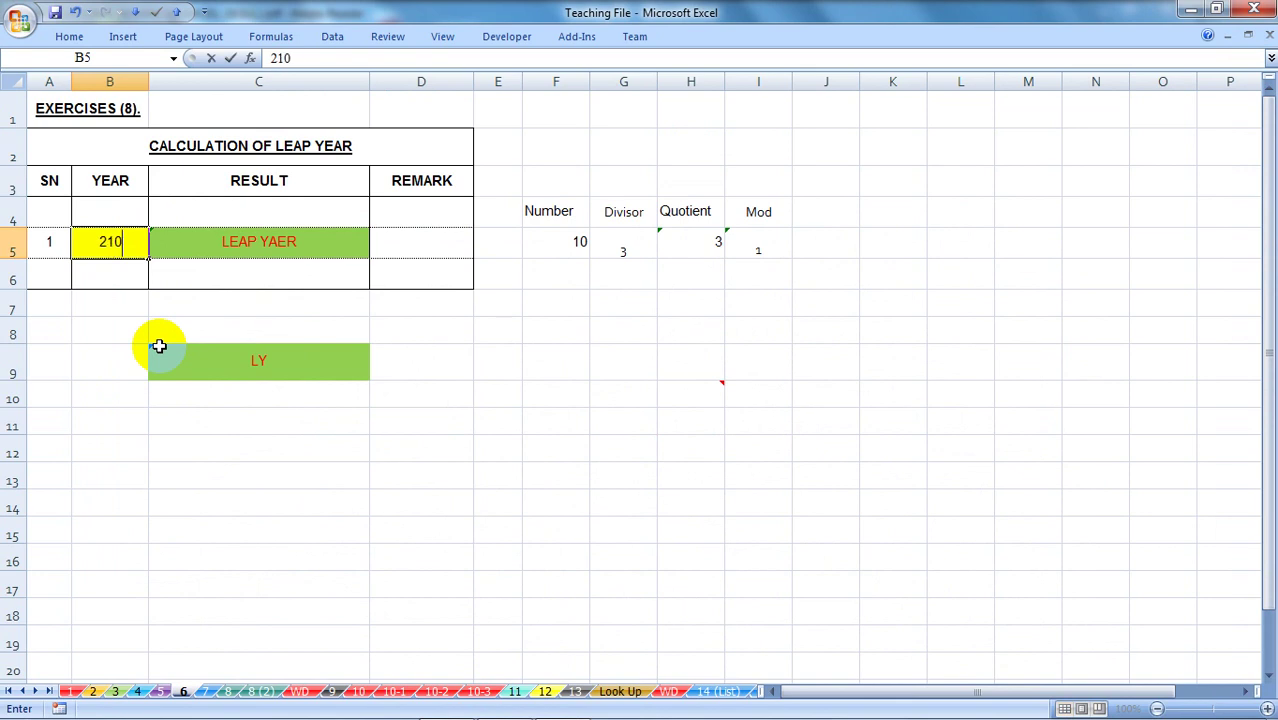
pyautogui.write('0')
pyautogui.press('Return')
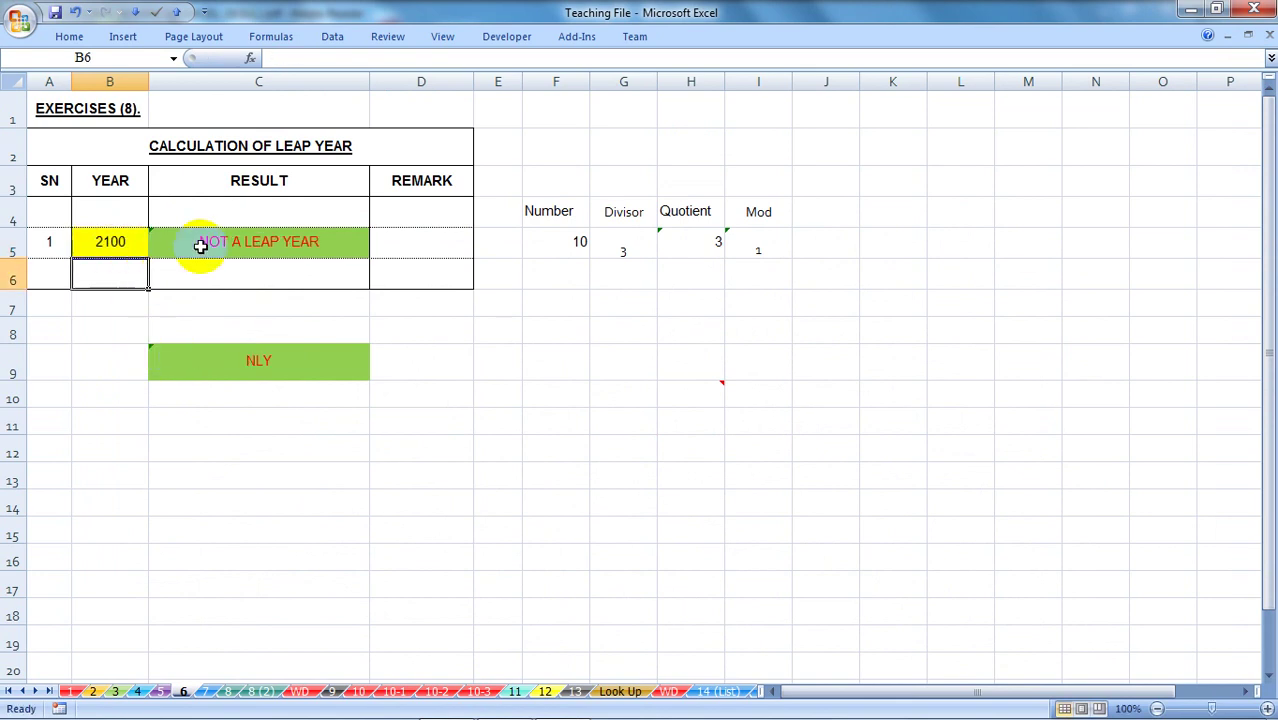
pyautogui.click(200, 246)
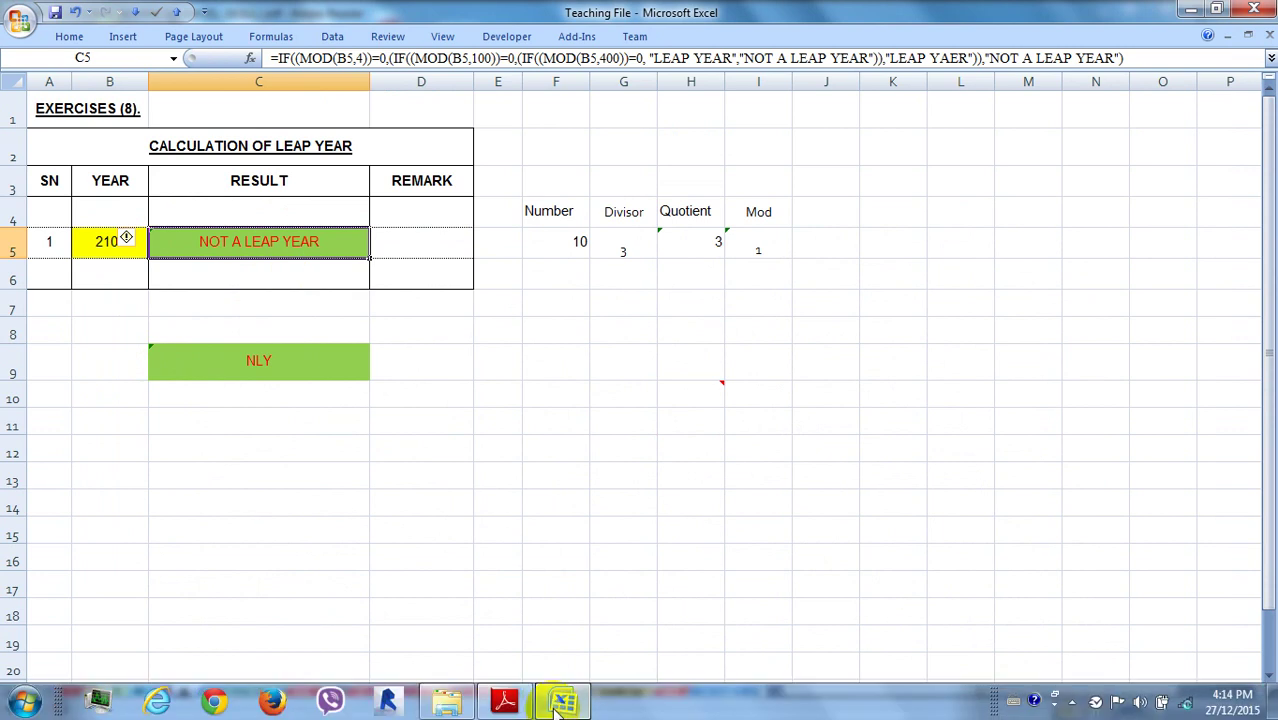
pyautogui.click(560, 703)
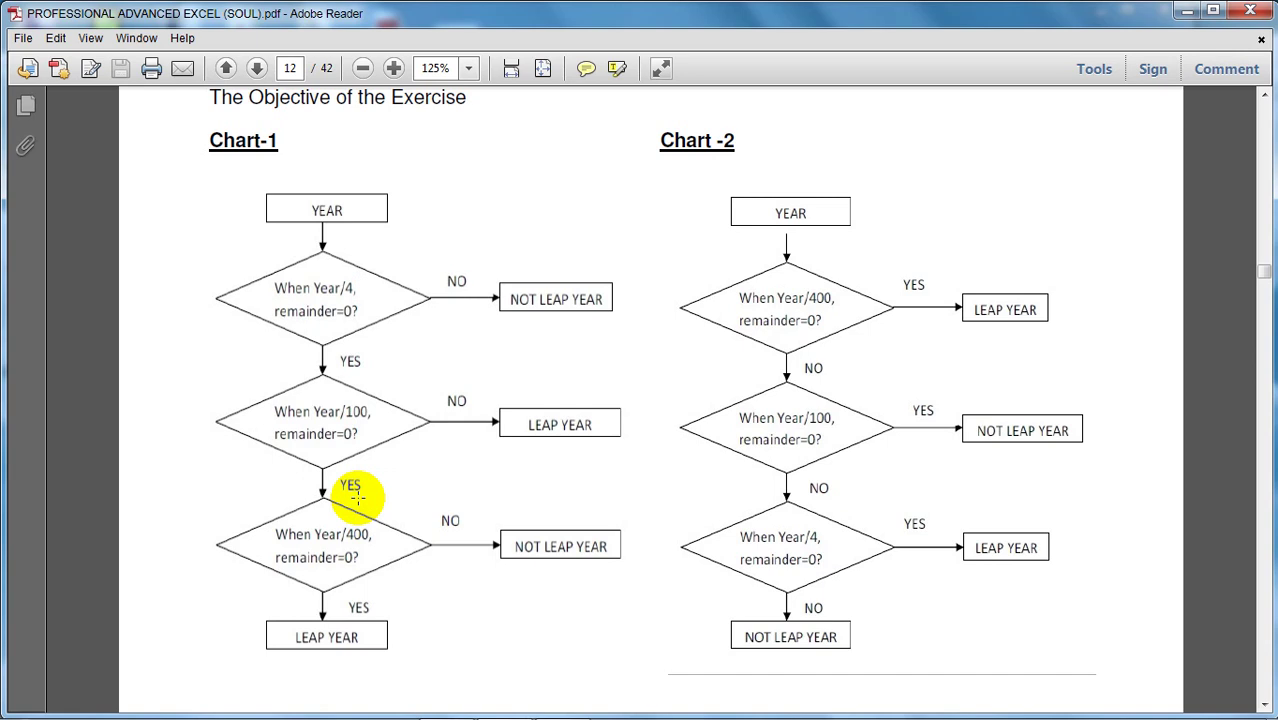
pyautogui.scroll(-1, 357, 497)
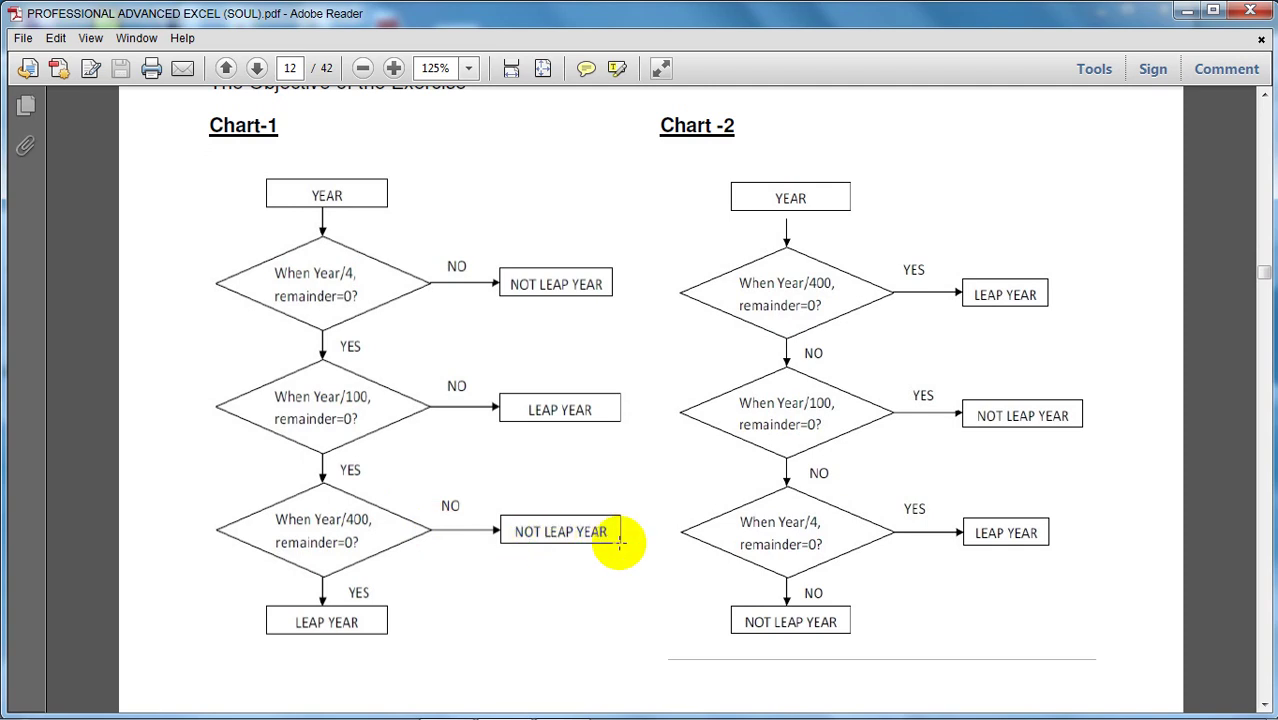
pyautogui.click(571, 700)
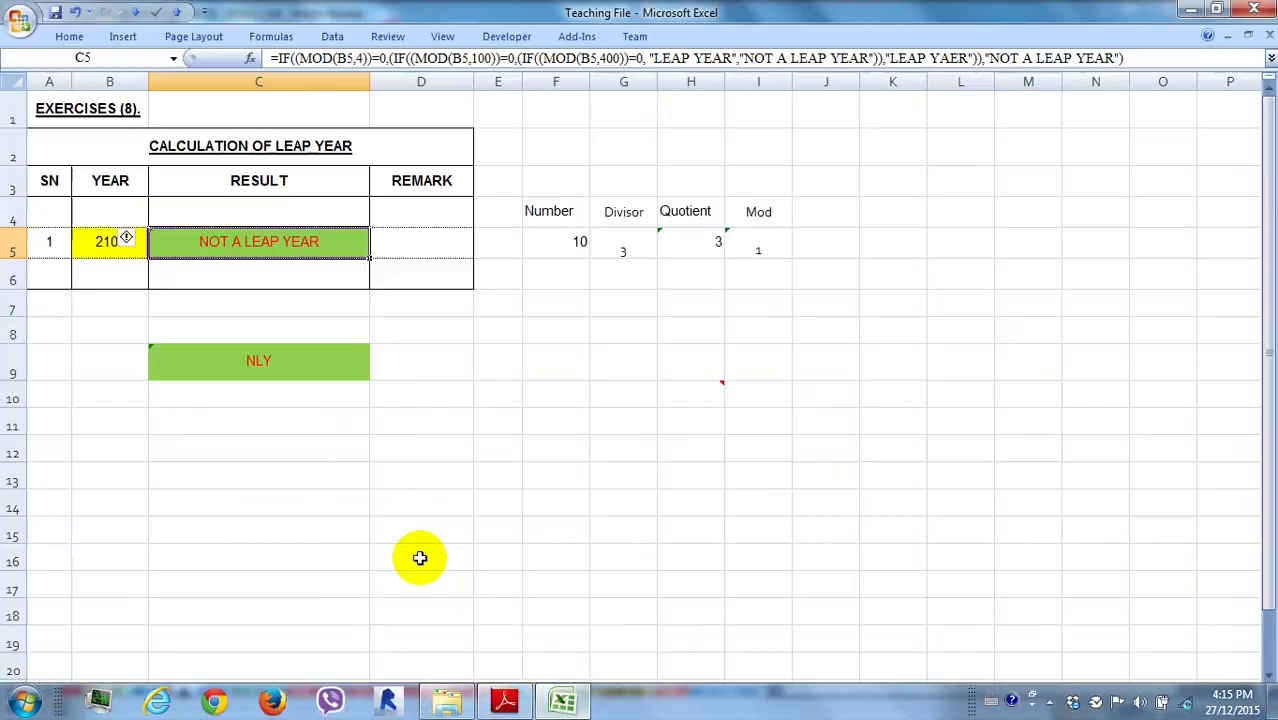
# Change B5 to 2400 and check C5's LEAP YEAR result.
pyautogui.click(108, 246)
pyautogui.write('24')
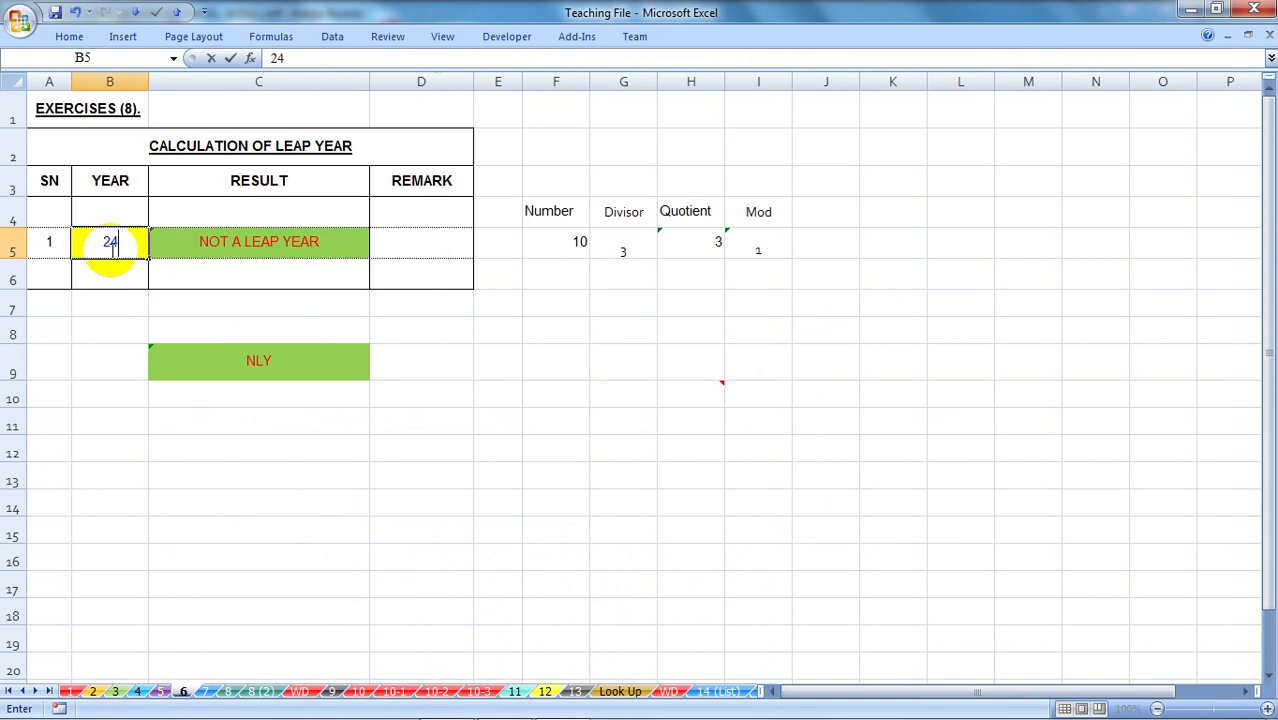
pyautogui.press('Return')
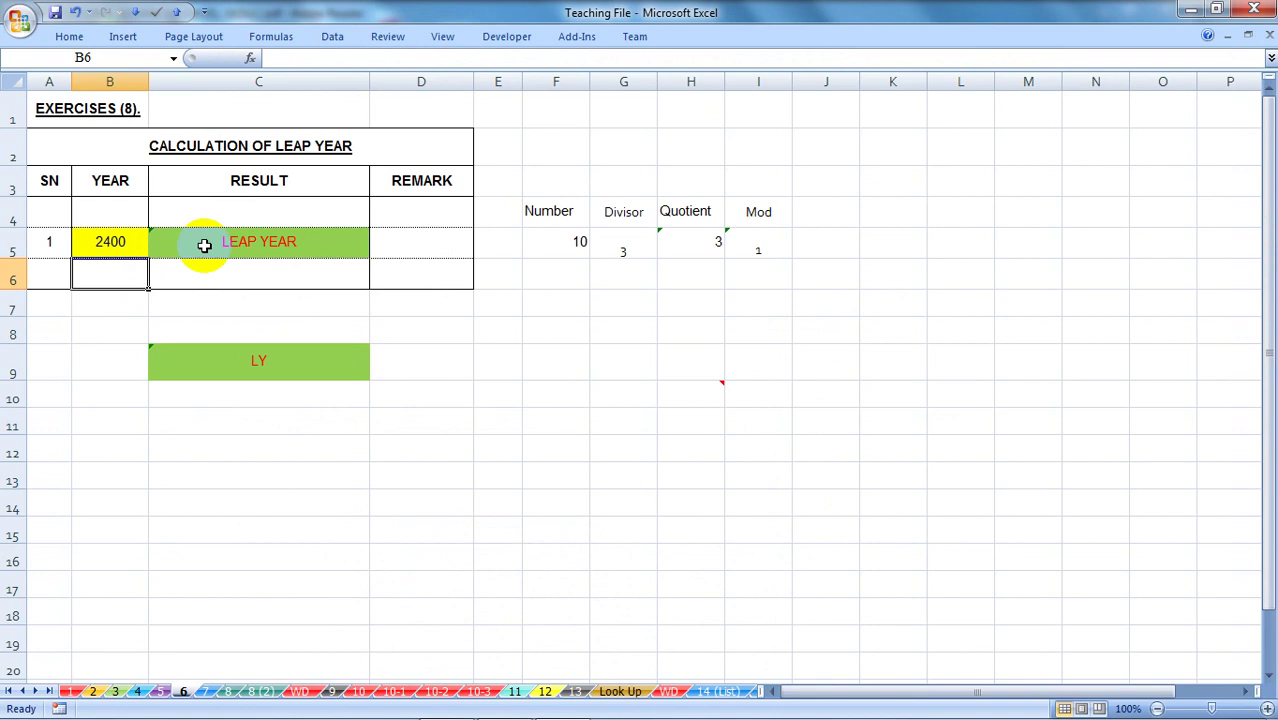
pyautogui.click(205, 244)
pyautogui.click(558, 700)
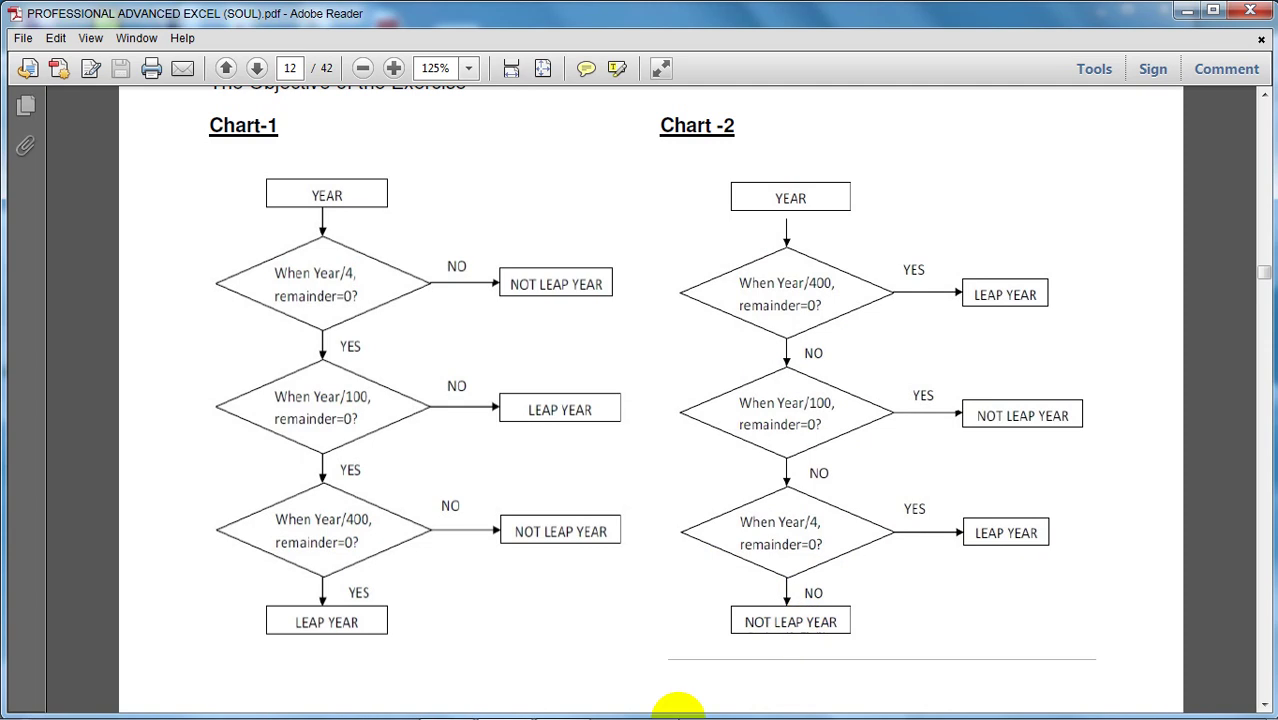
pyautogui.click(562, 708)
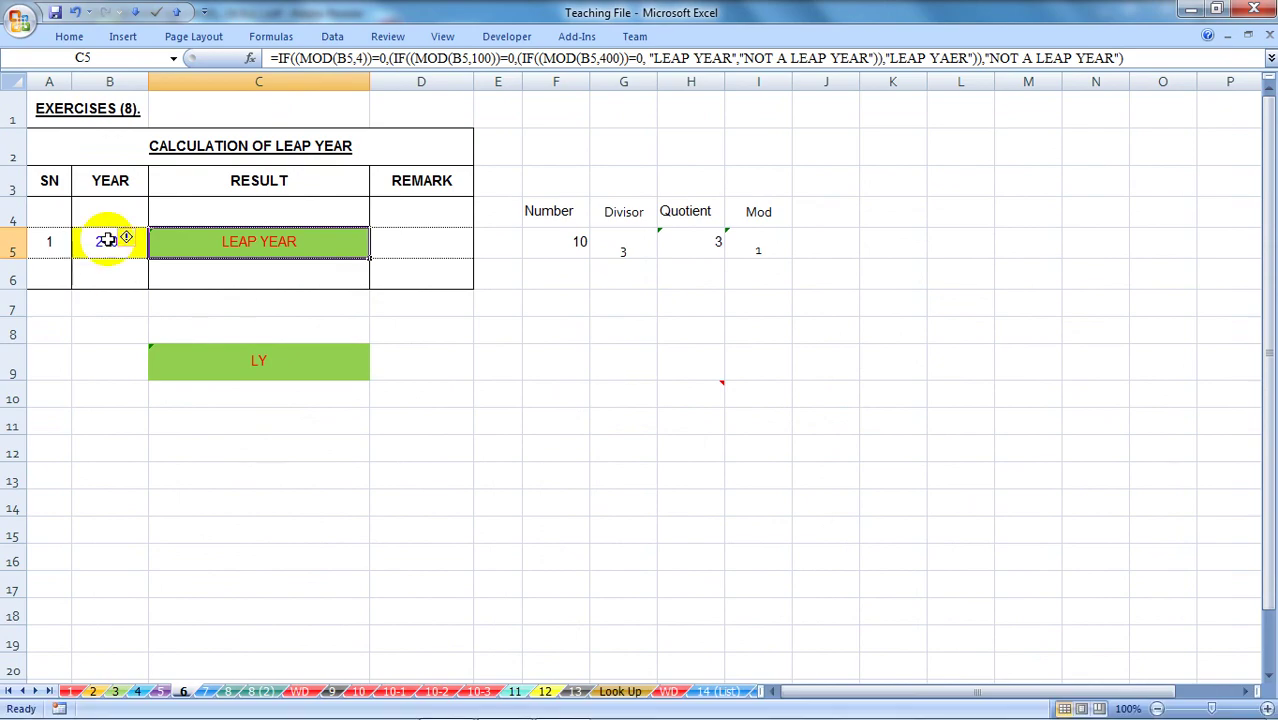
pyautogui.click(515, 706)
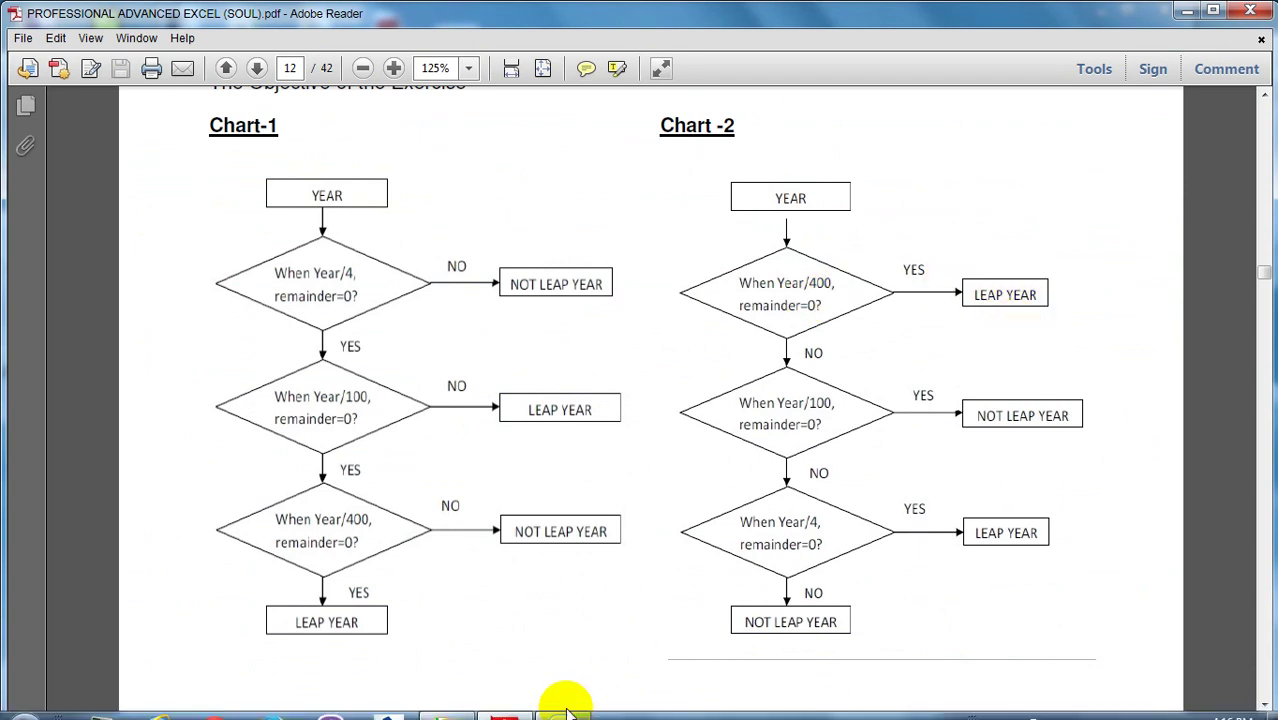
pyautogui.click(565, 703)
pyautogui.click(98, 245)
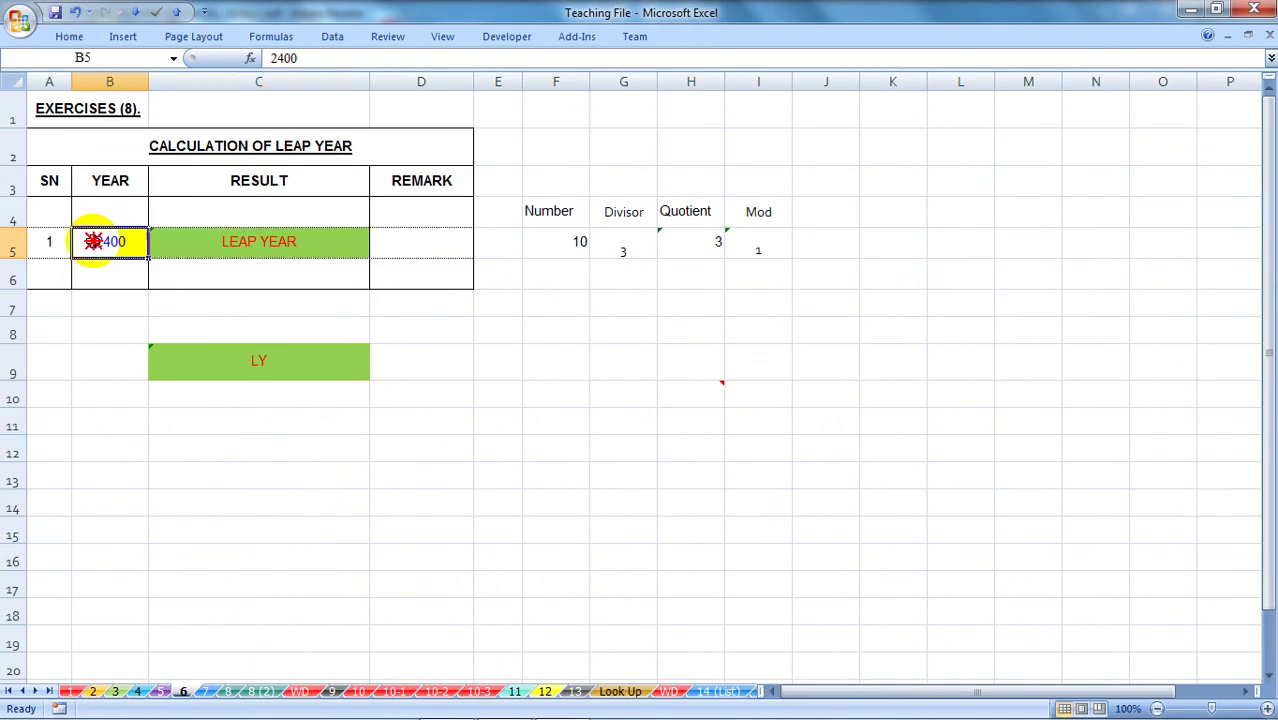
pyautogui.write('201')
pyautogui.write('00')
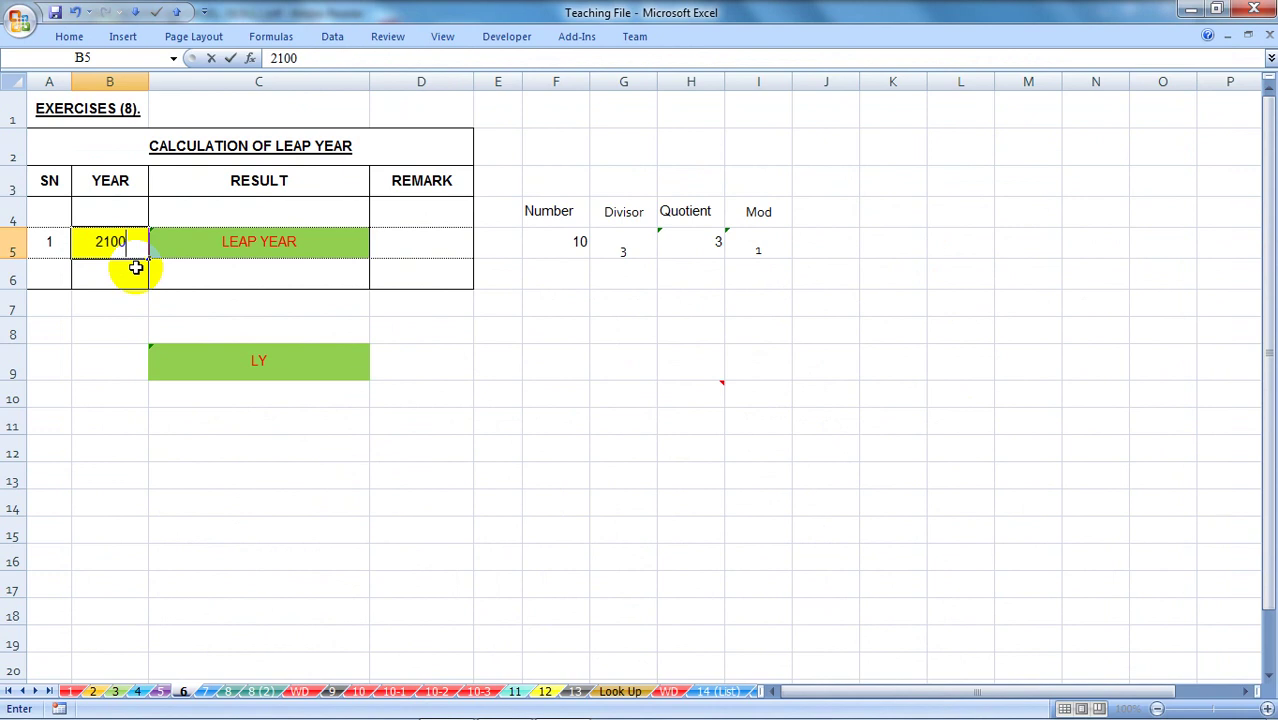
pyautogui.press('Return')
pyautogui.click(222, 243)
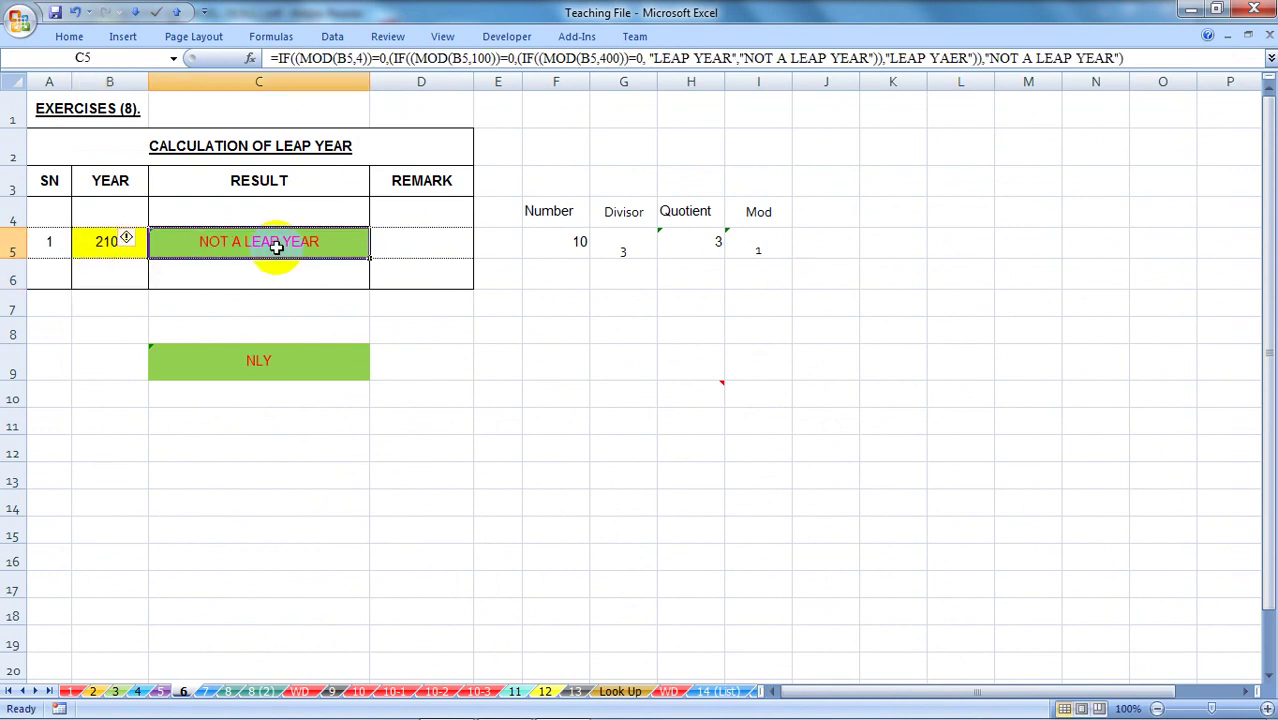
pyautogui.click(504, 700)
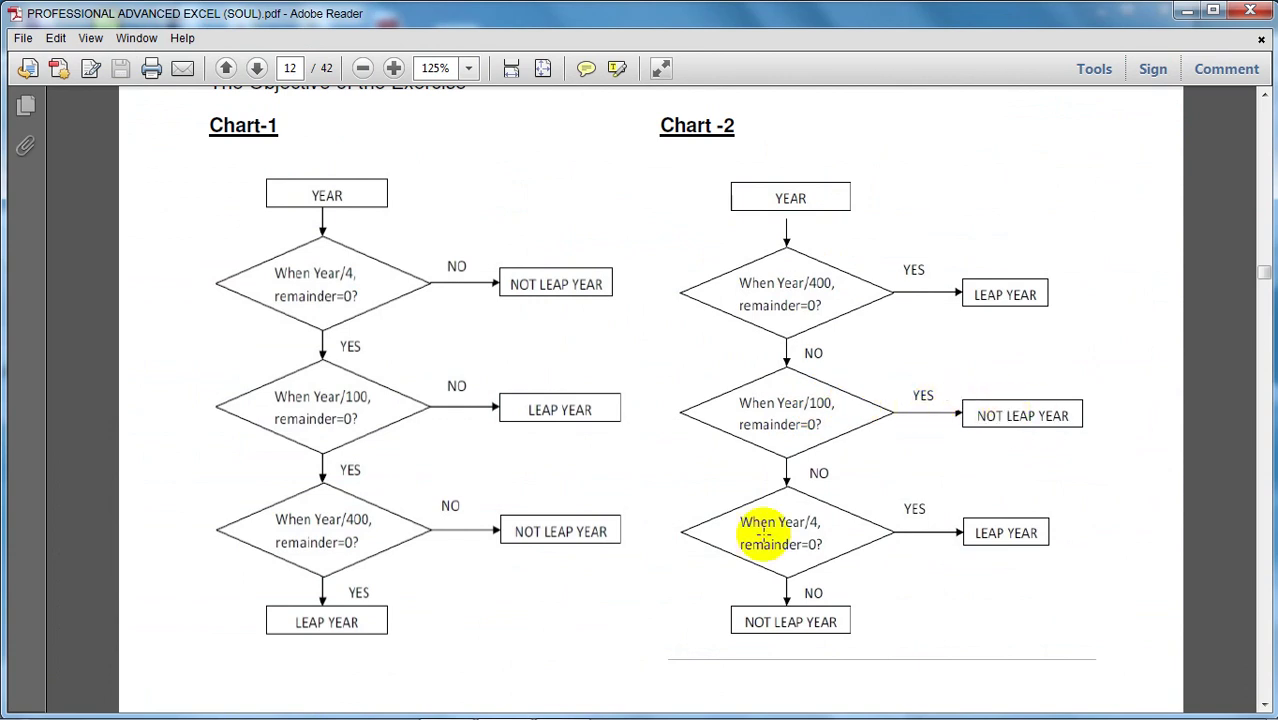
pyautogui.click(562, 700)
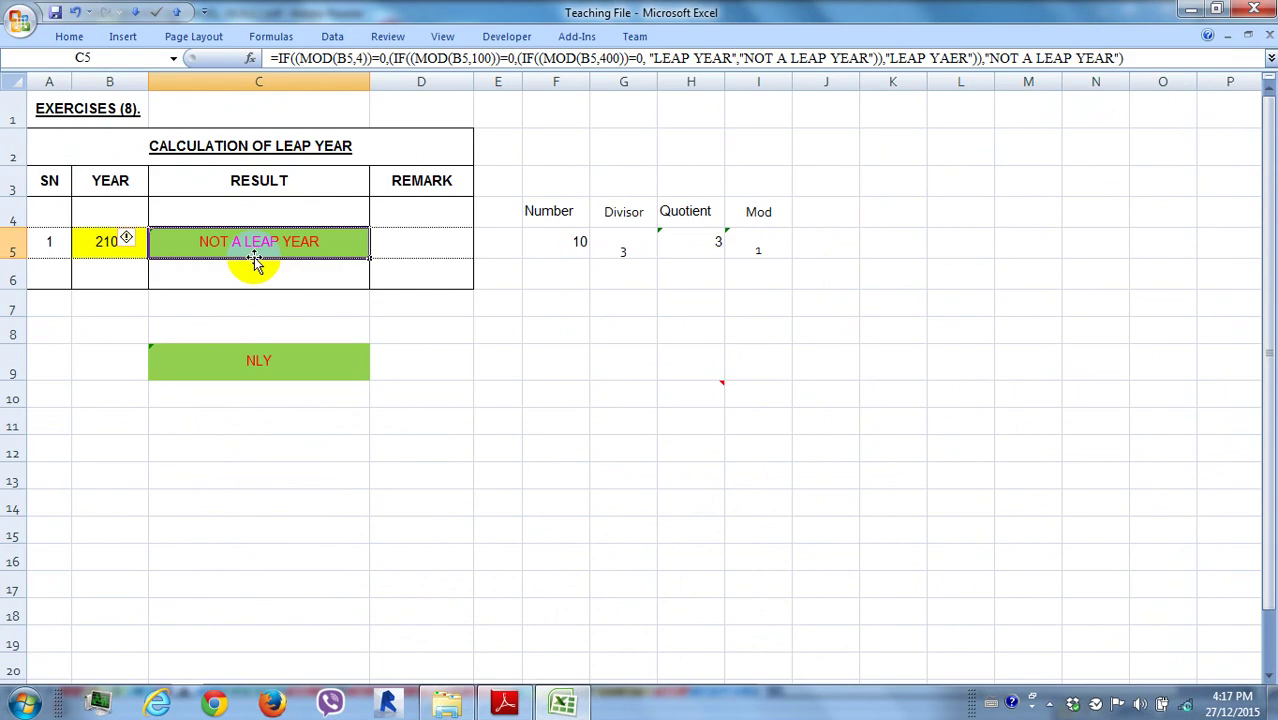
pyautogui.click(110, 246)
pyautogui.write('201')
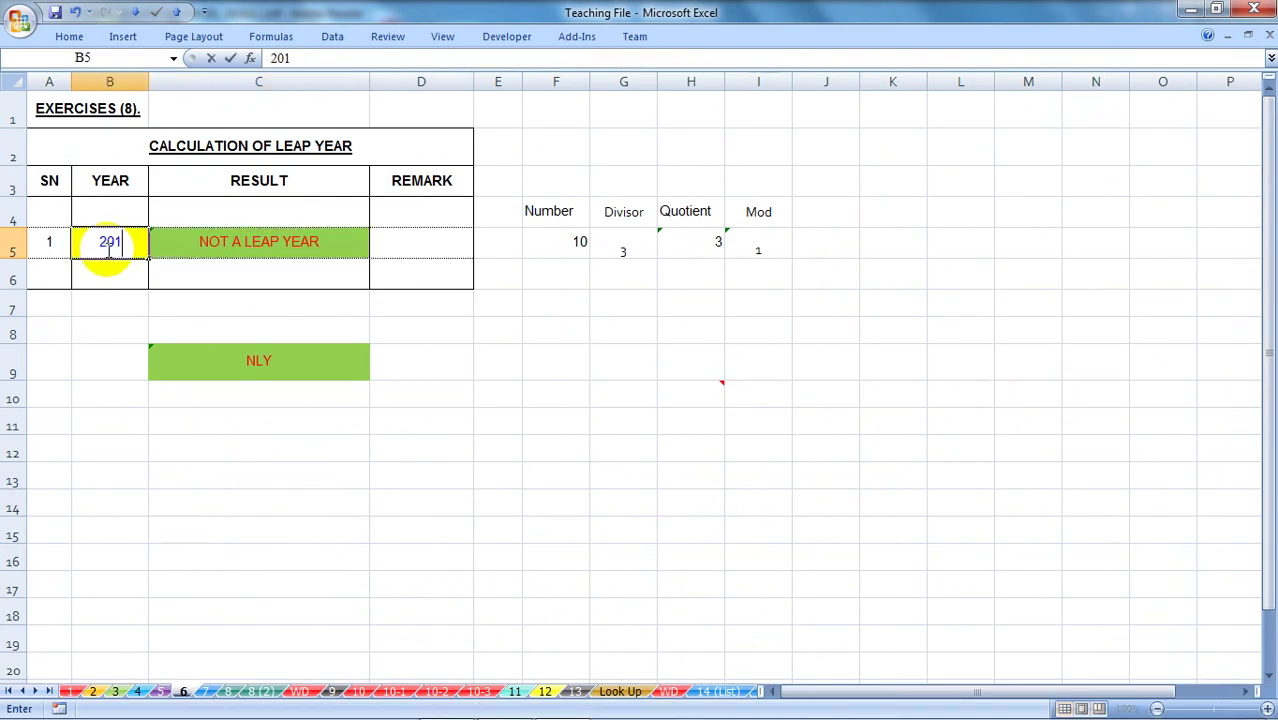
pyautogui.write('6')
pyautogui.press('Return')
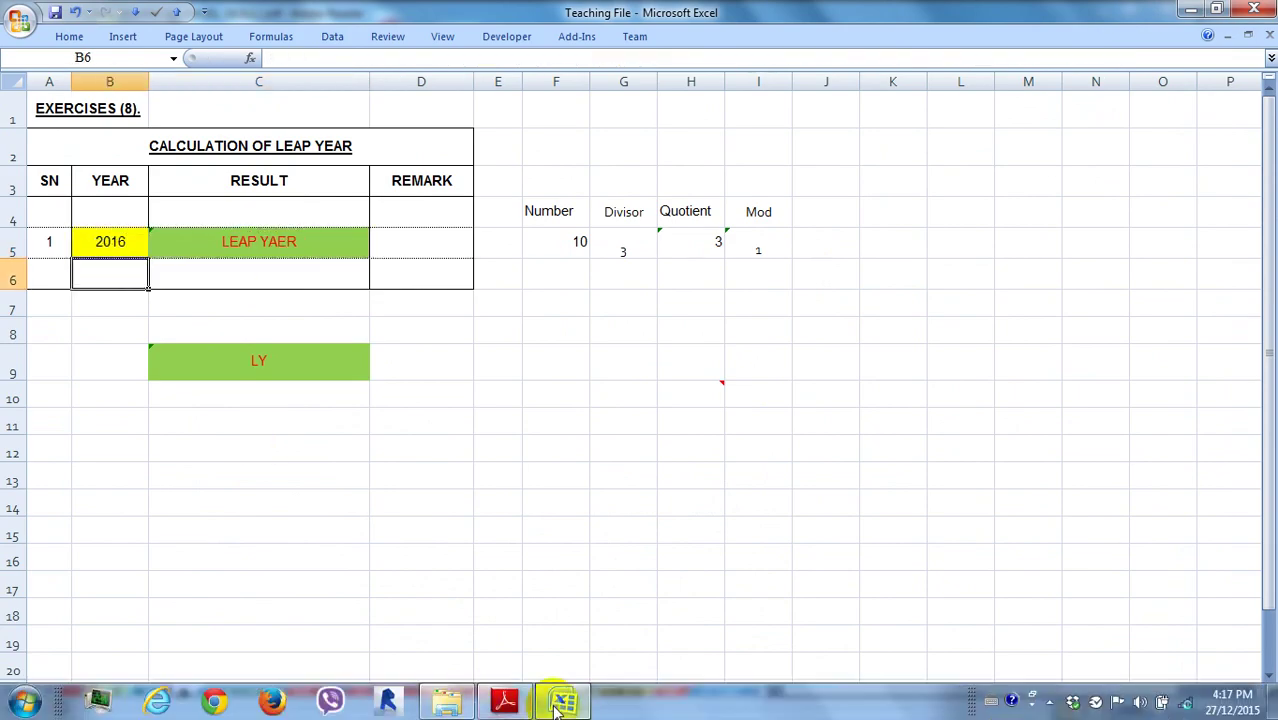
pyautogui.click(558, 706)
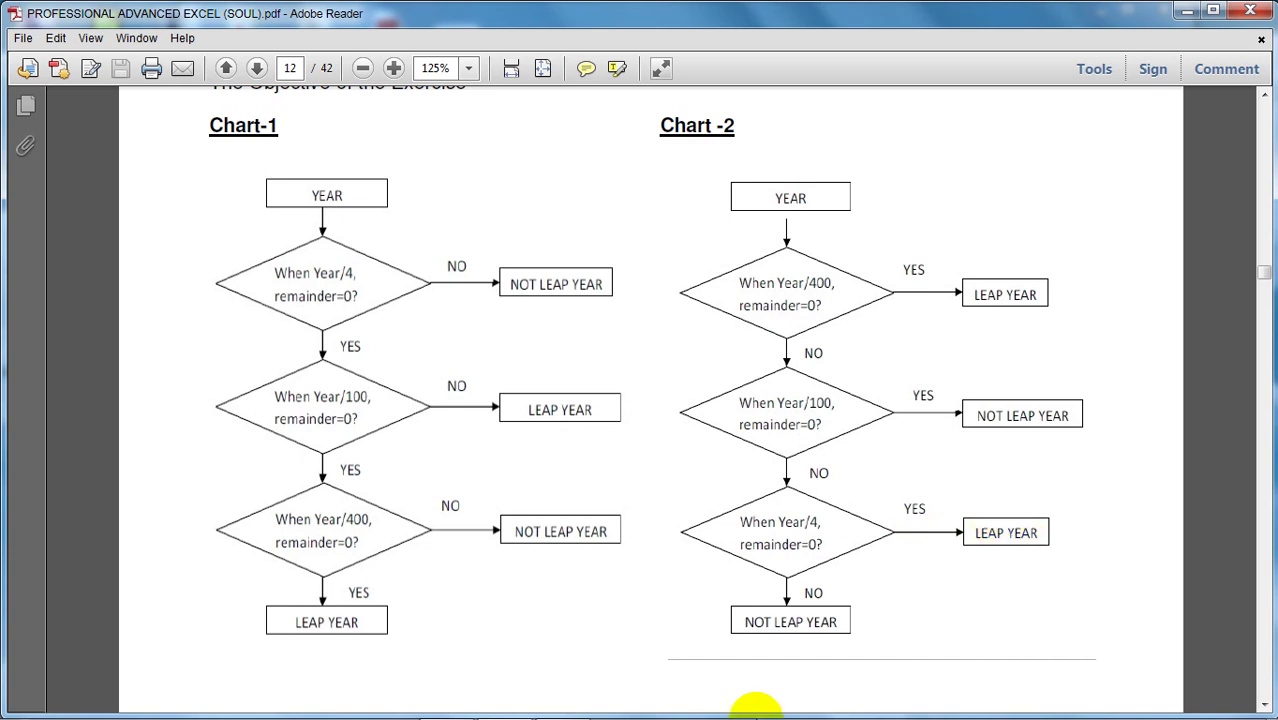
pyautogui.click(568, 700)
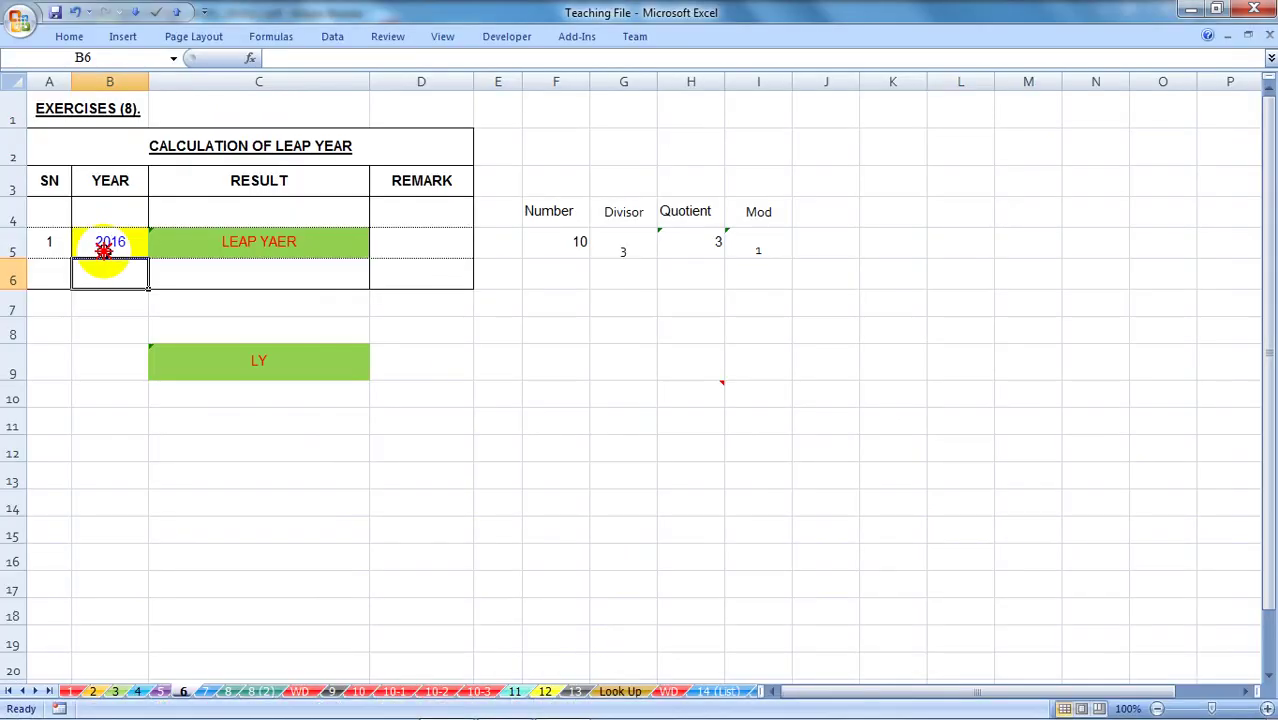
pyautogui.click(104, 250)
pyautogui.write('20')
pyautogui.write('11')
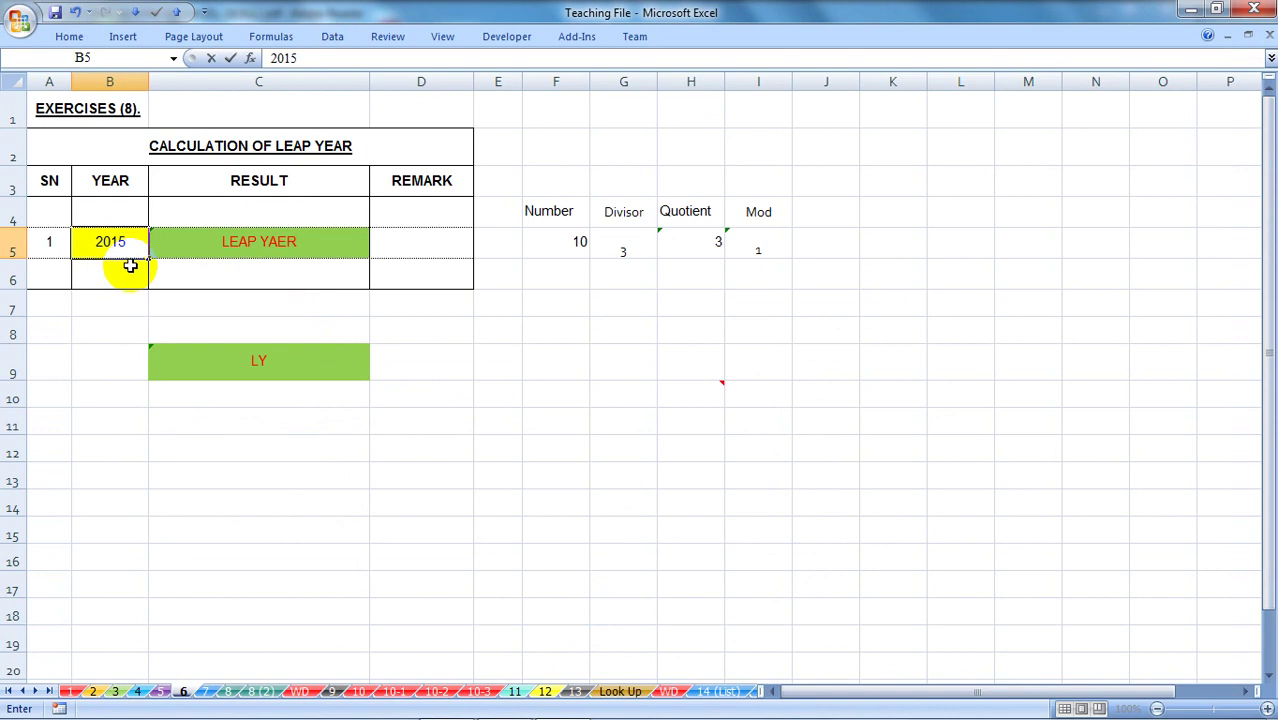
pyautogui.press('Return')
pyautogui.click(252, 235)
pyautogui.click(564, 700)
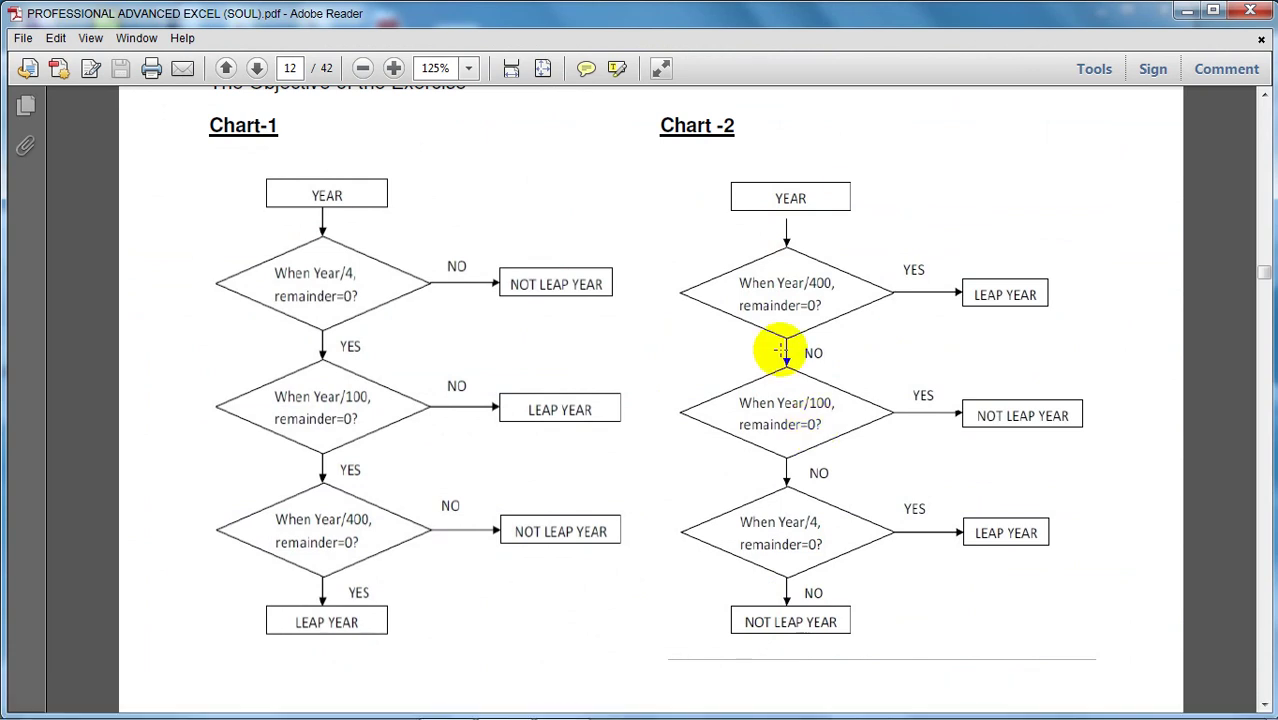
pyautogui.click(576, 685)
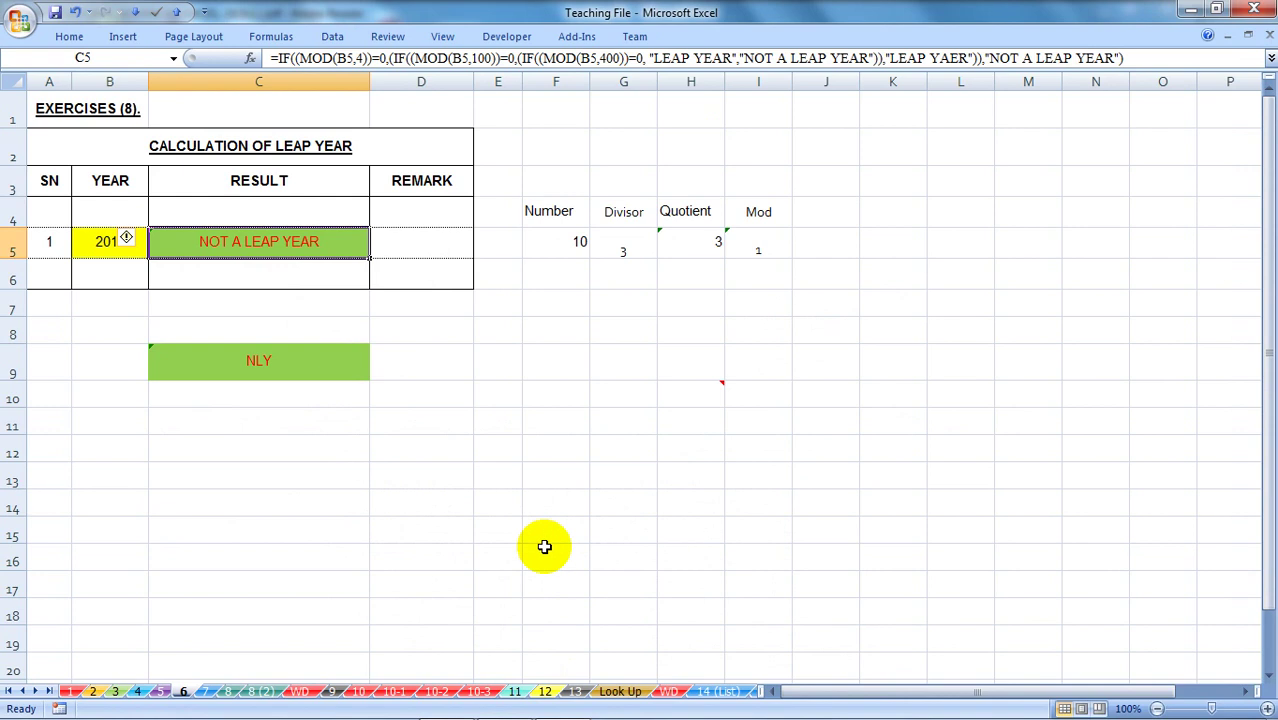
pyautogui.click(556, 452)
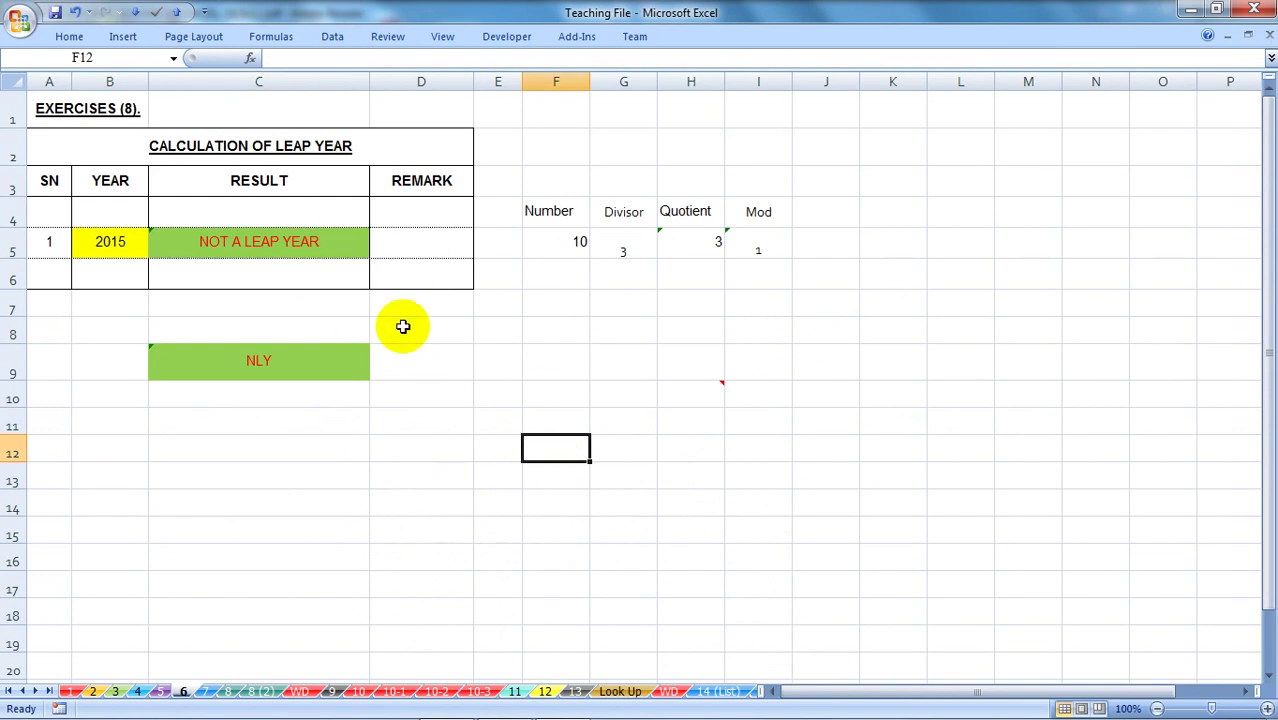
# Delete the NLY formula from C9 and check the year in B5.
pyautogui.click(326, 360)
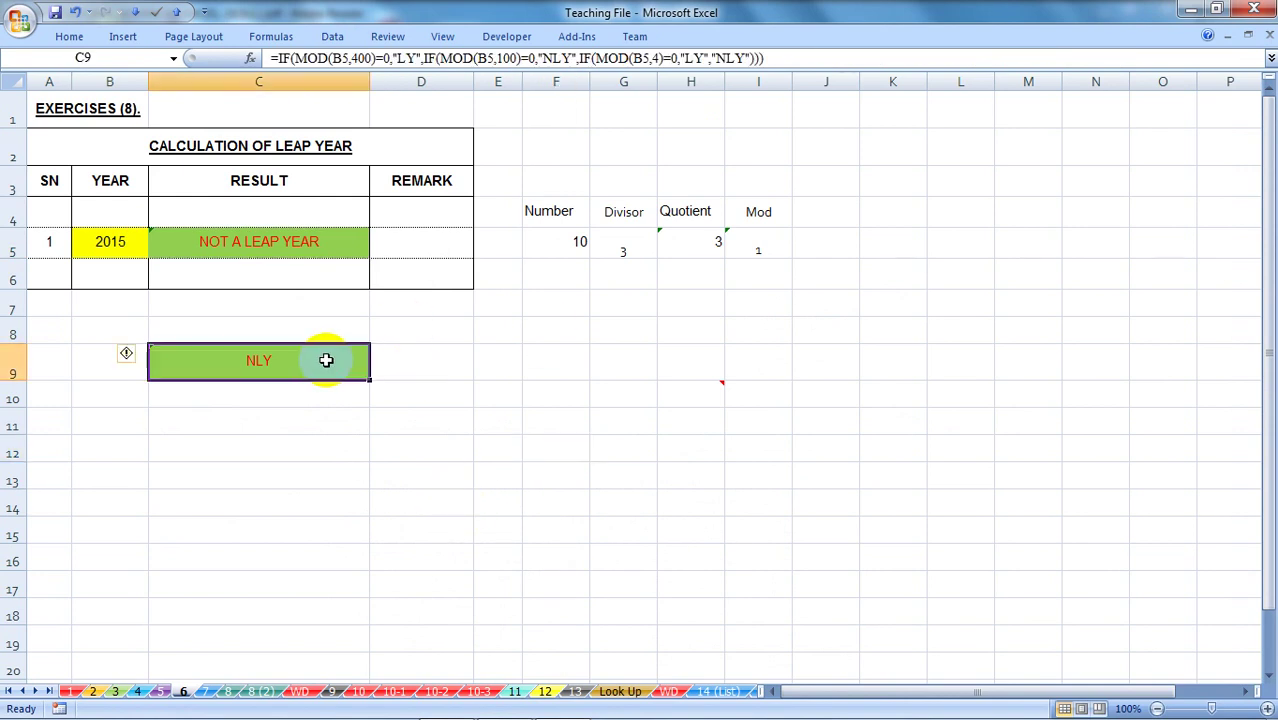
pyautogui.press('Delete')
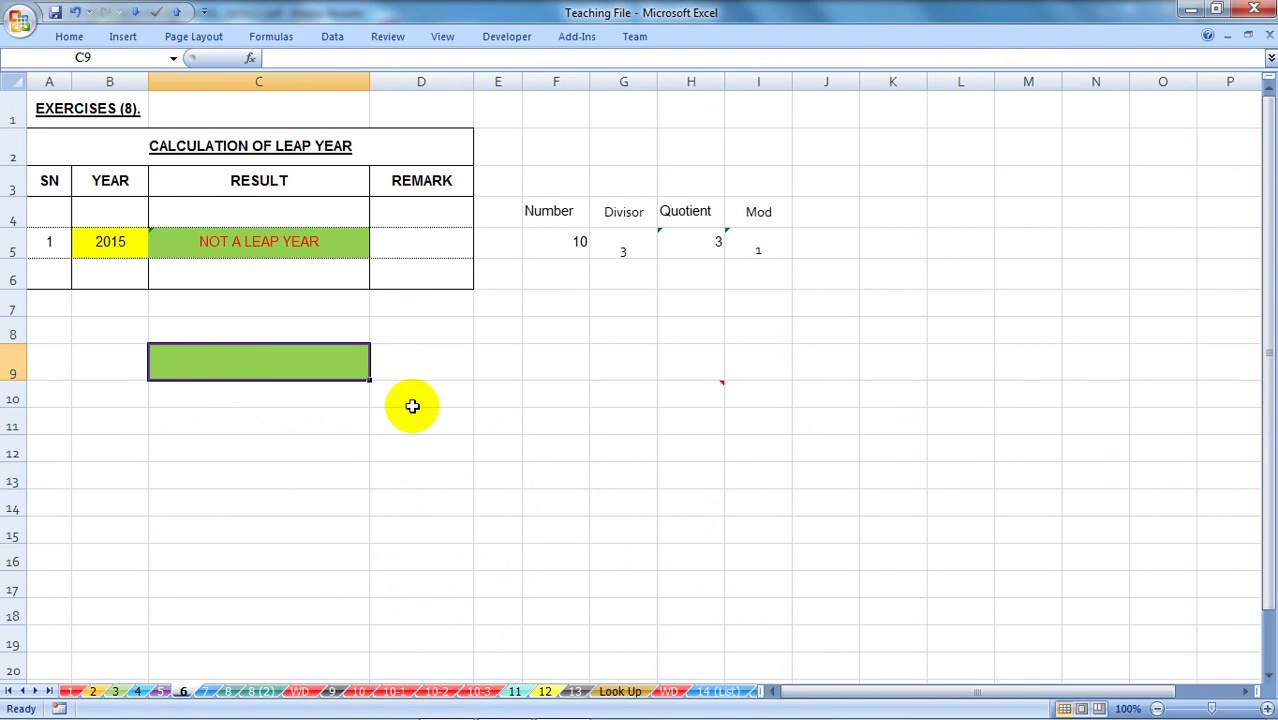
pyautogui.click(408, 391)
pyautogui.click(271, 363)
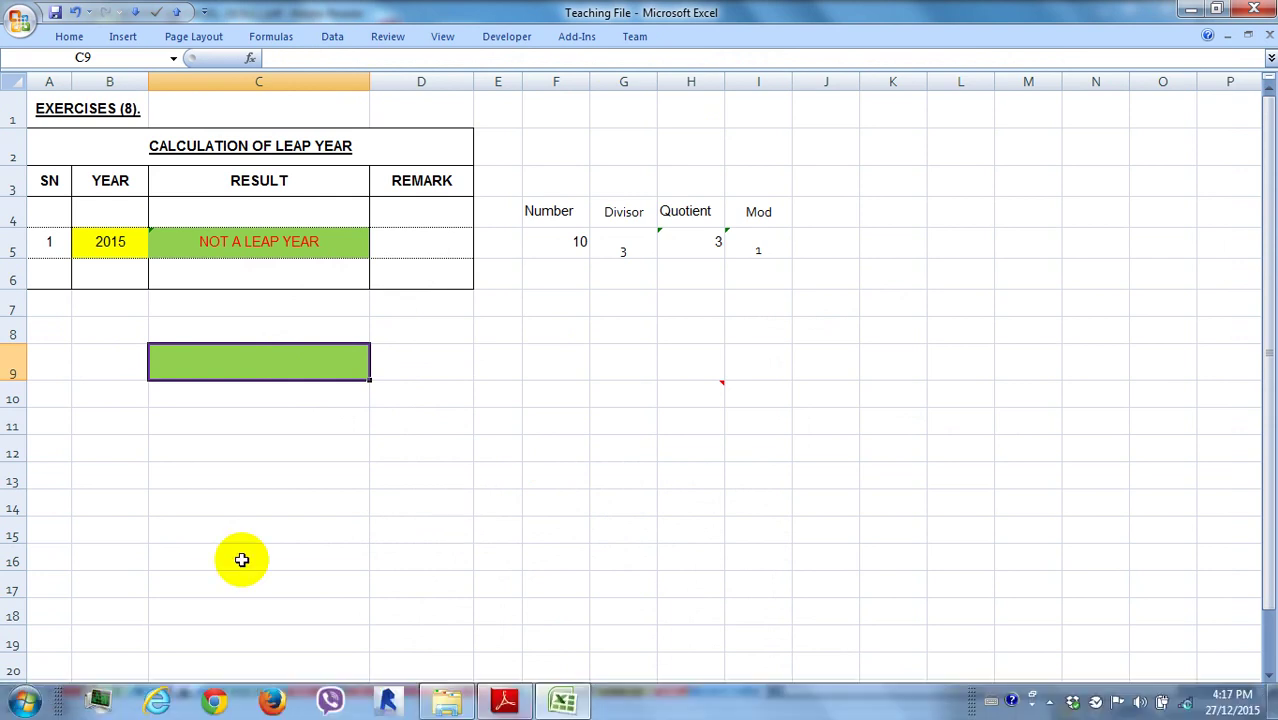
pyautogui.click(122, 236)
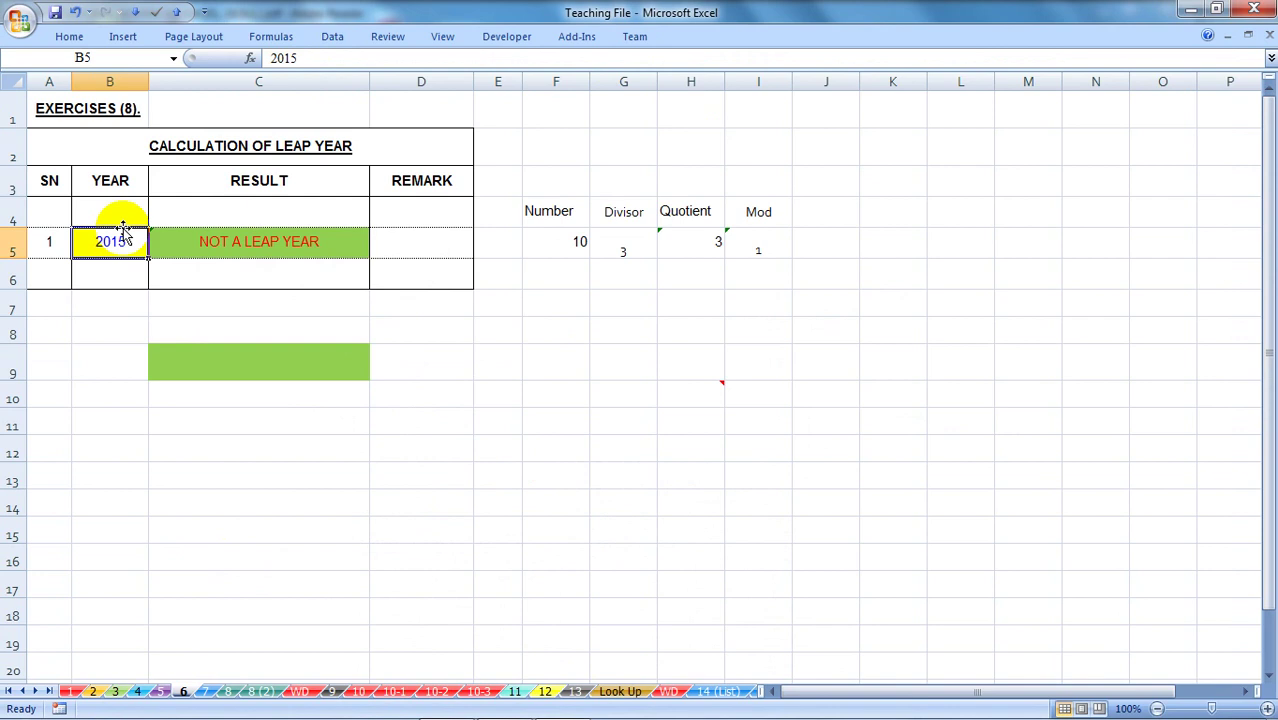
pyautogui.click(235, 360)
# Start C9's formula as =if(mod(B5,400)=0,"LY", using B5 as the number.
pyautogui.write('=i')
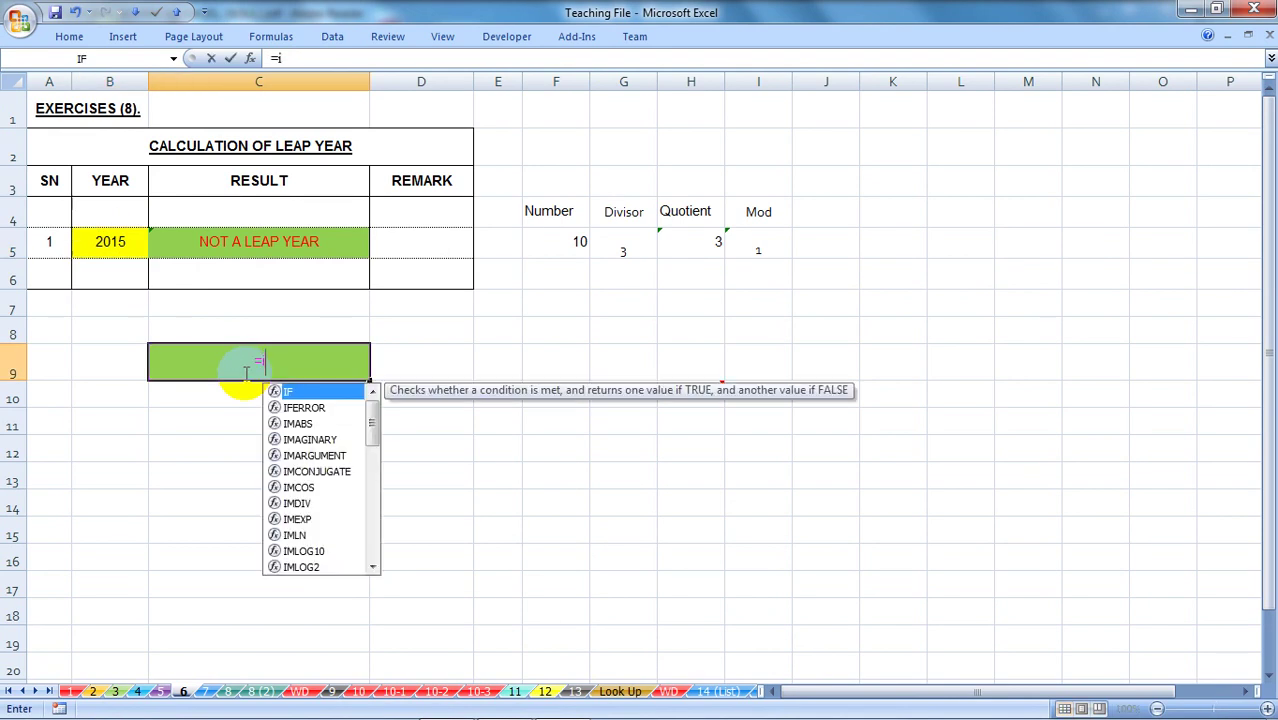
pyautogui.write('f(')
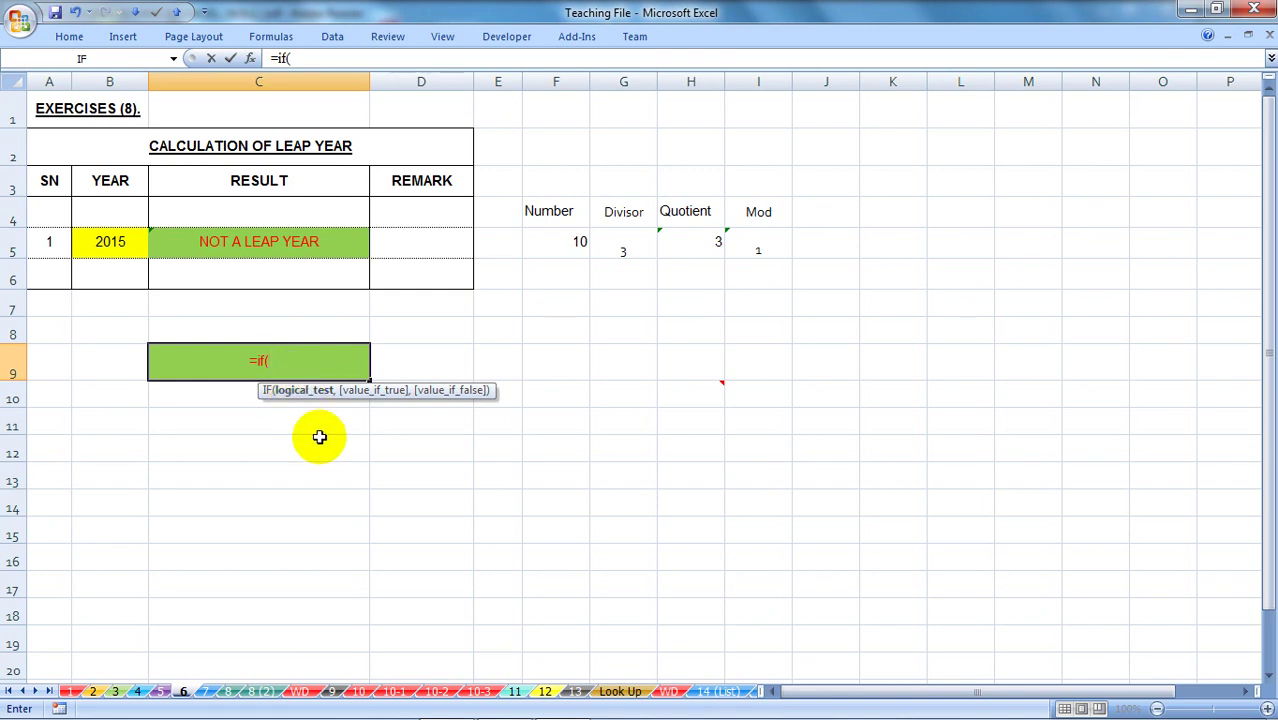
pyautogui.write('mod(')
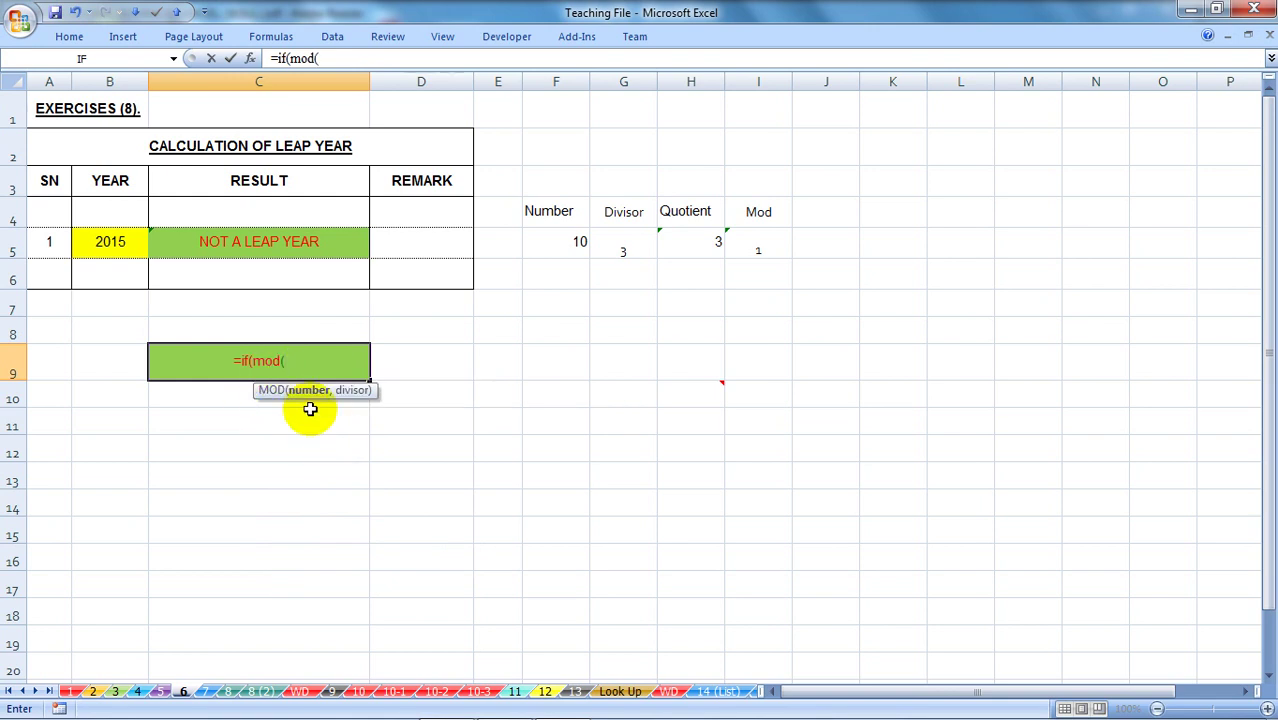
pyautogui.click(122, 243)
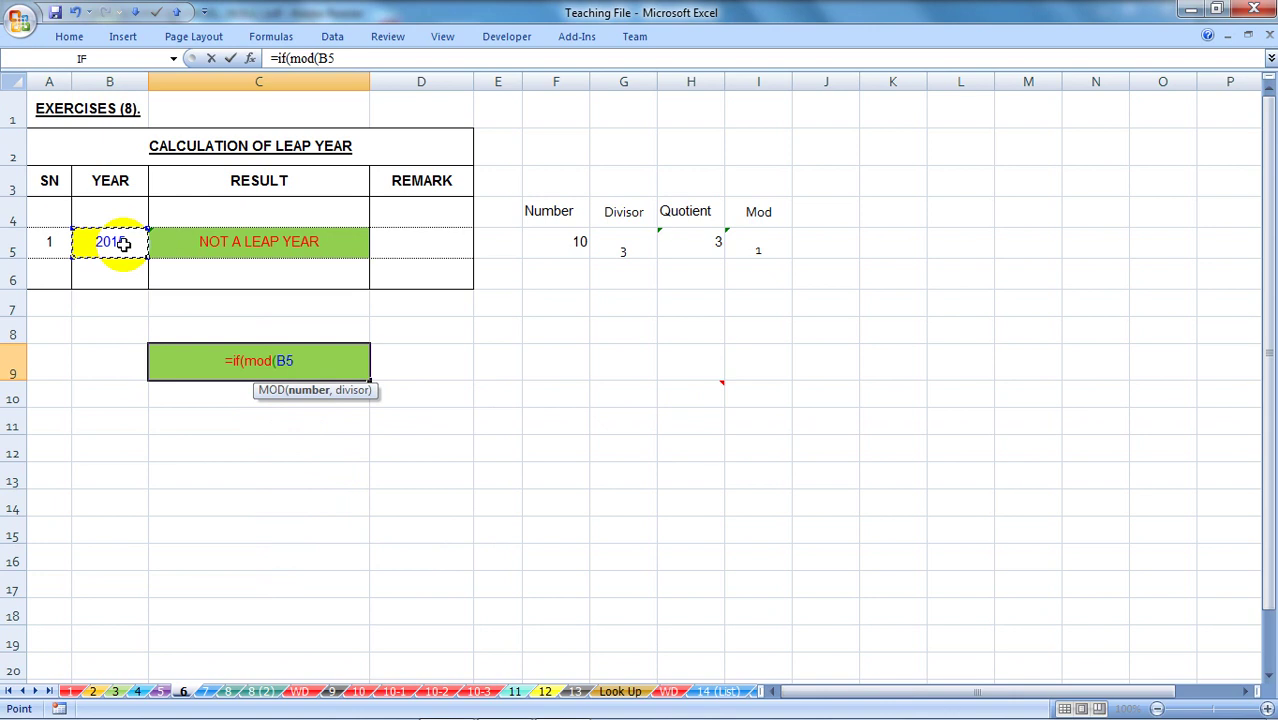
pyautogui.write(',')
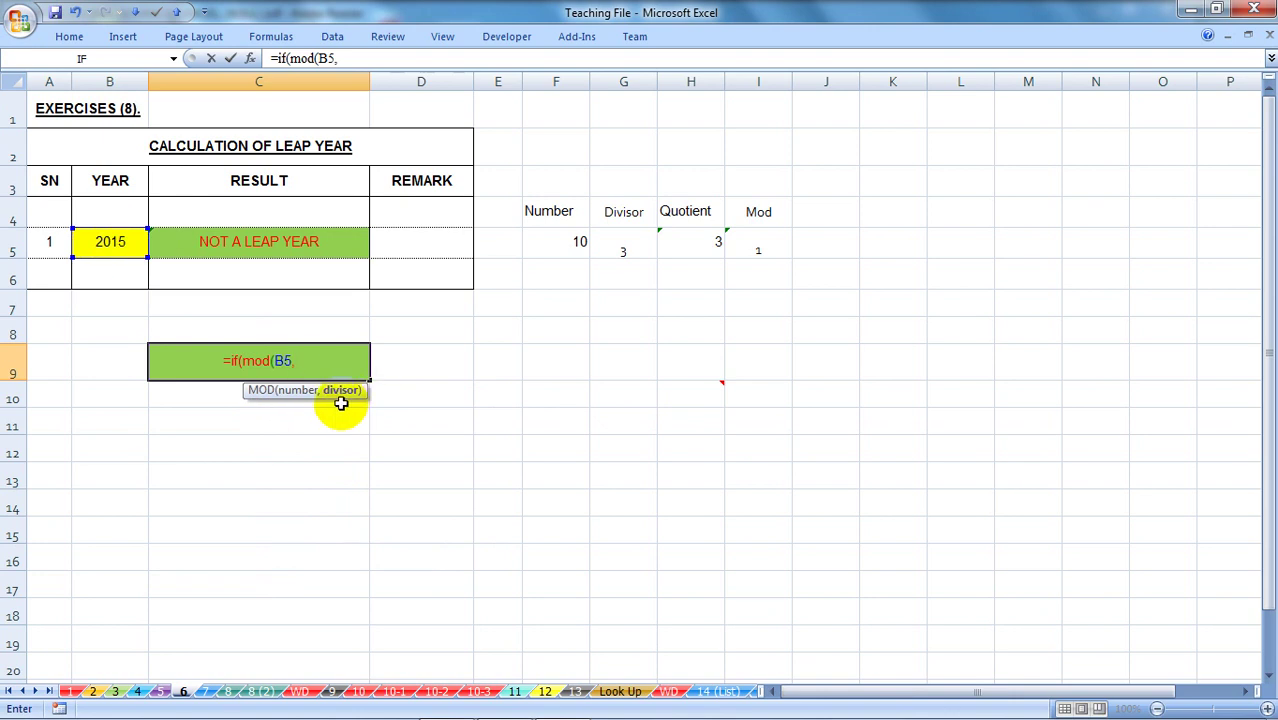
pyautogui.write('400')
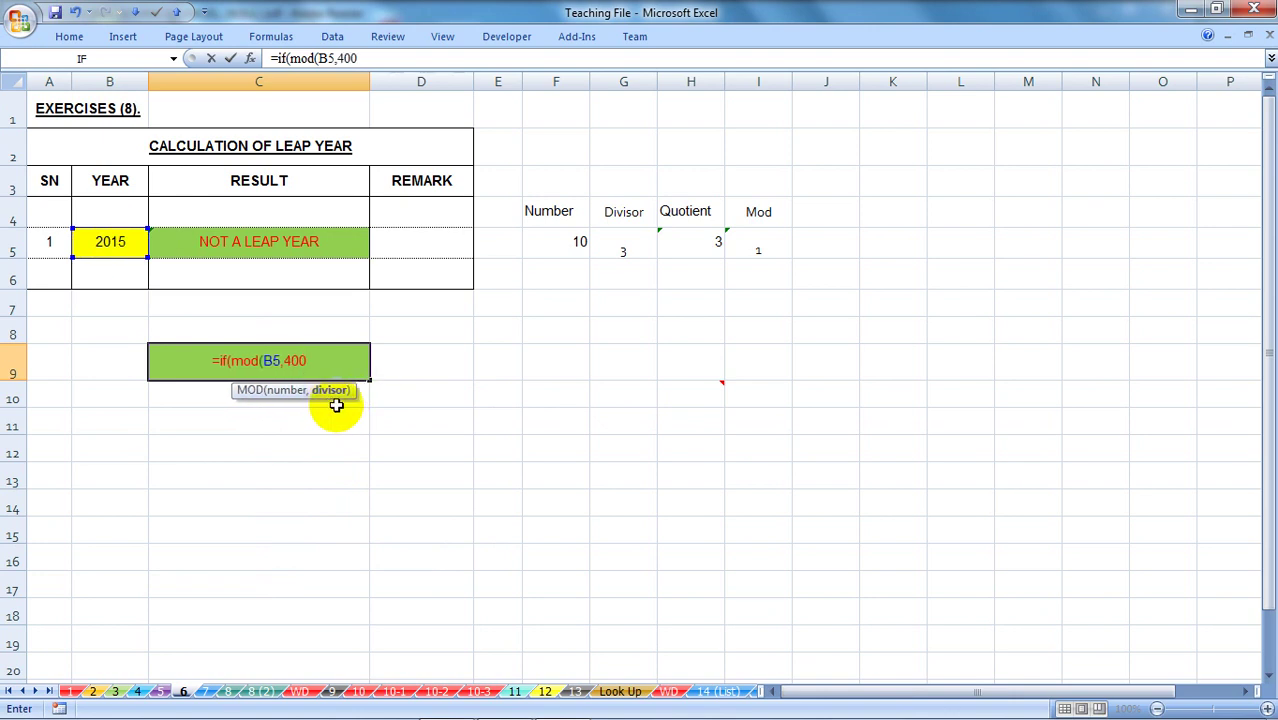
pyautogui.write(')')
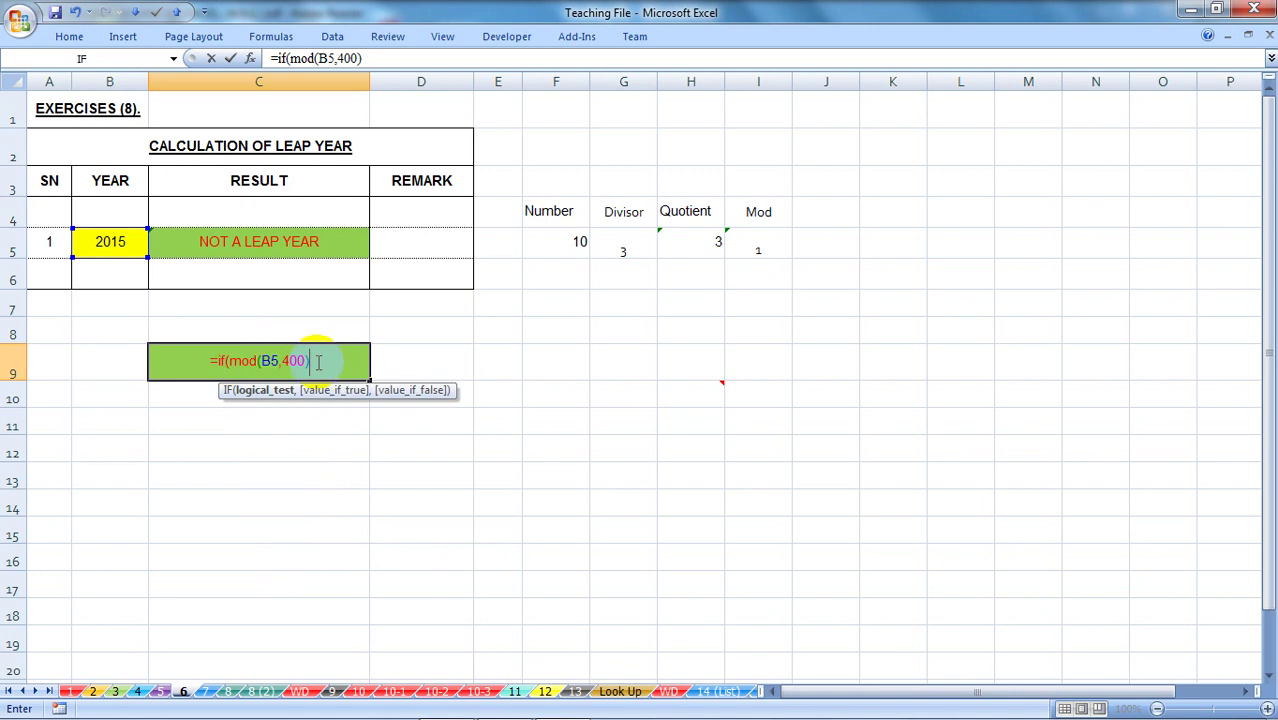
pyautogui.write('=0')
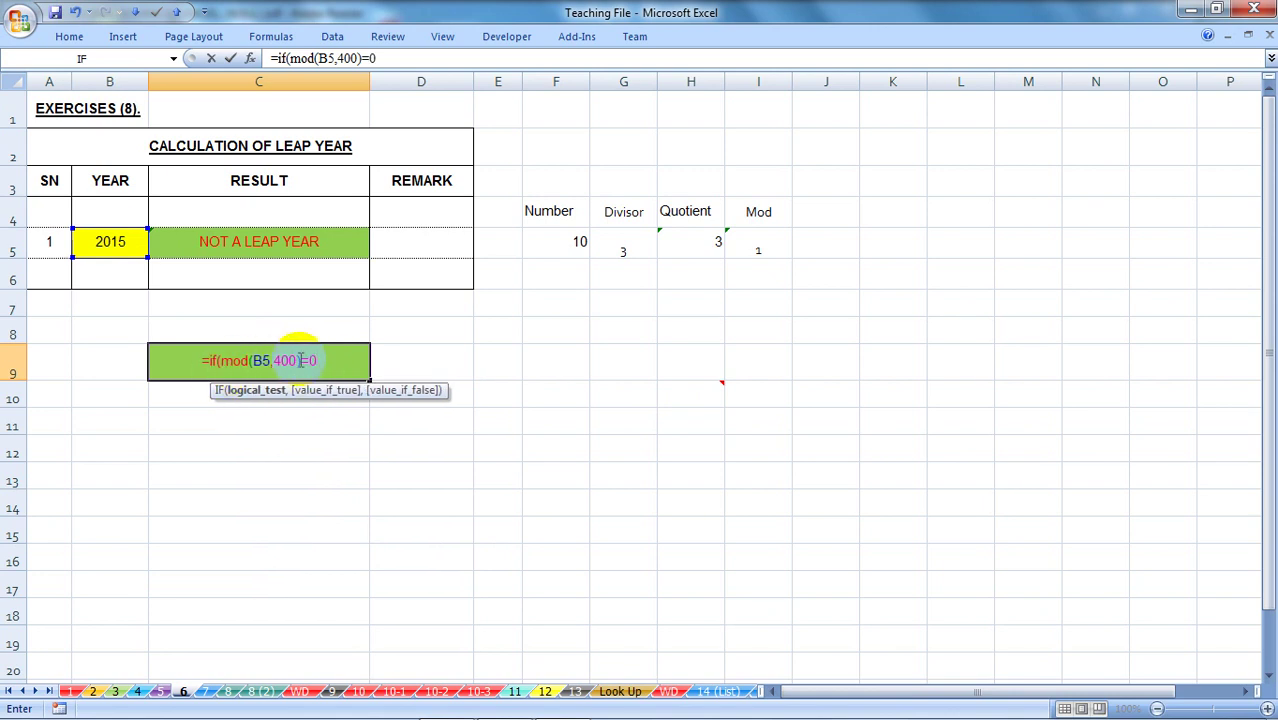
pyautogui.write(',')
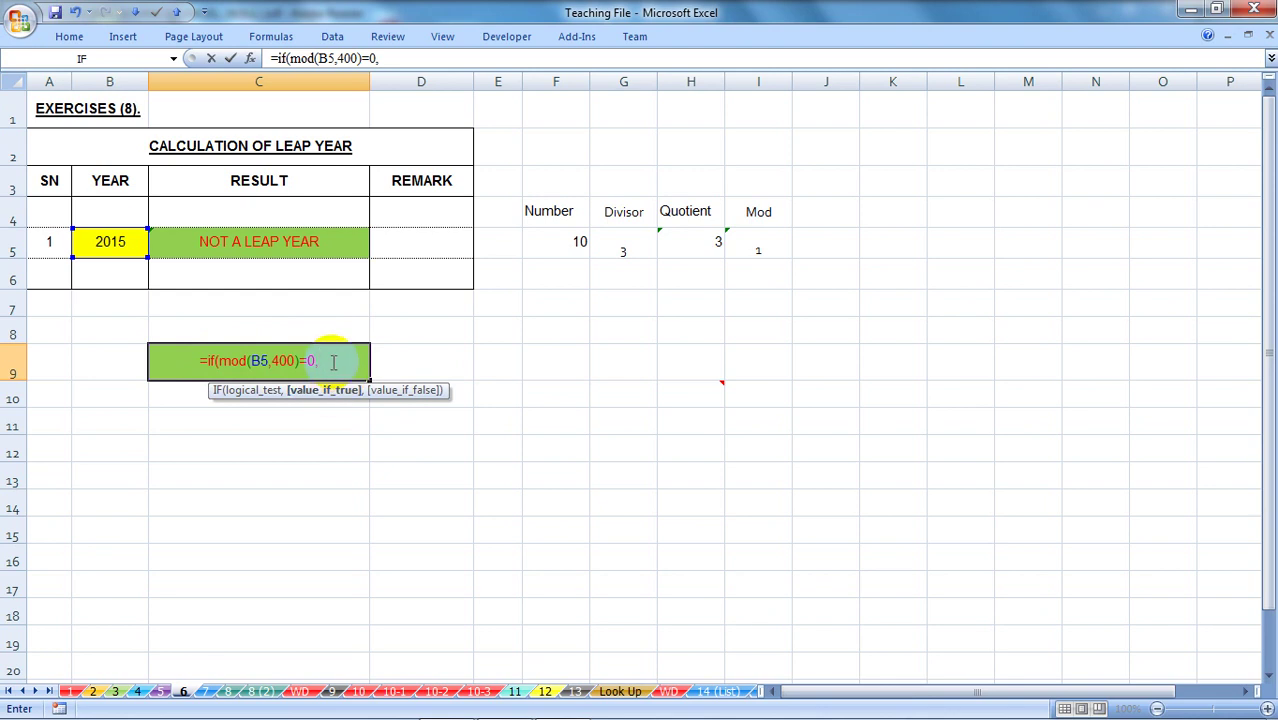
pyautogui.write('"LY"')
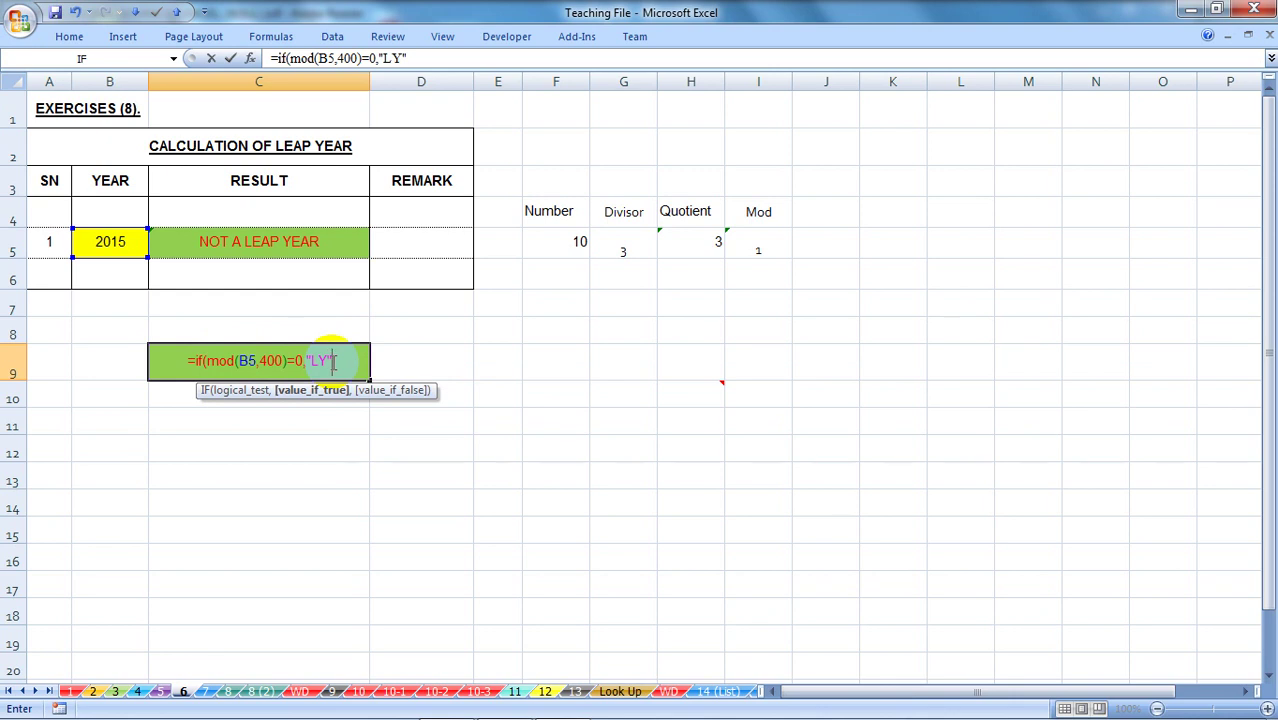
pyautogui.write(',')
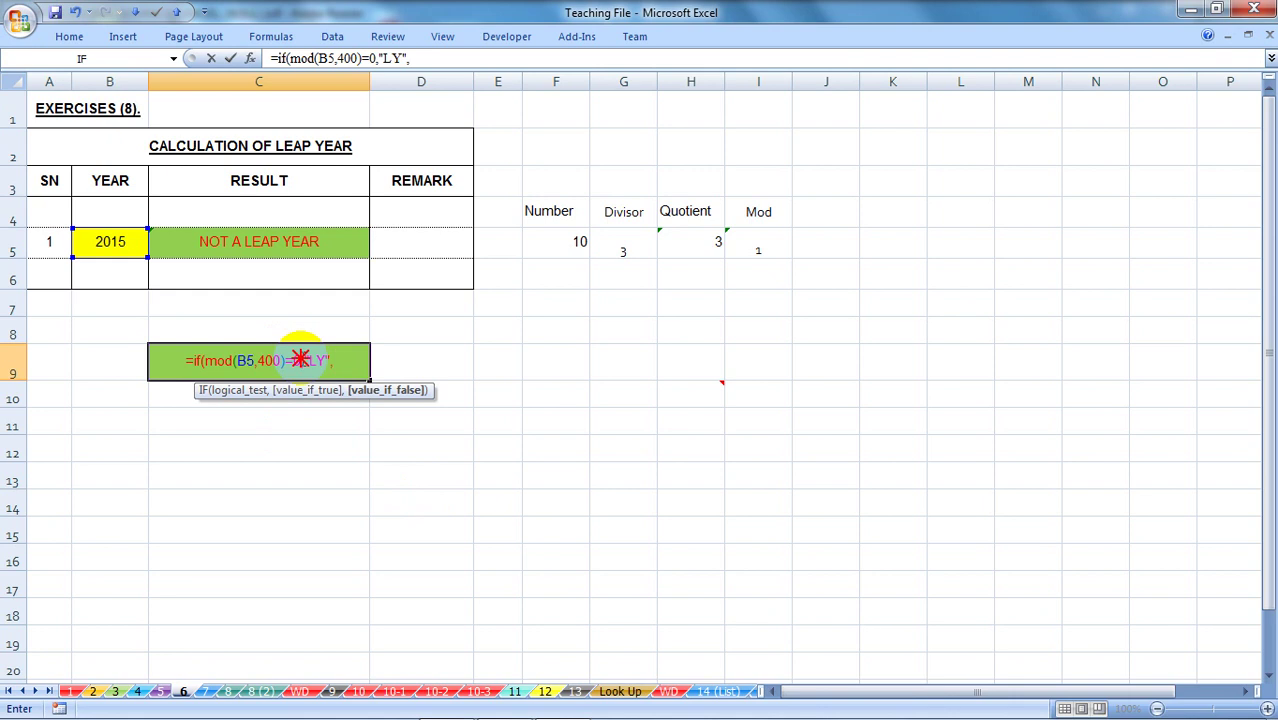
# Paste a copy of the MOD test, change 400 to 100, and wrap it in a nested if(.
pyautogui.moveTo(300, 359); pyautogui.dragTo(187, 360)
pyautogui.hotkey('ctrl', 'c')
pyautogui.click(240, 389)
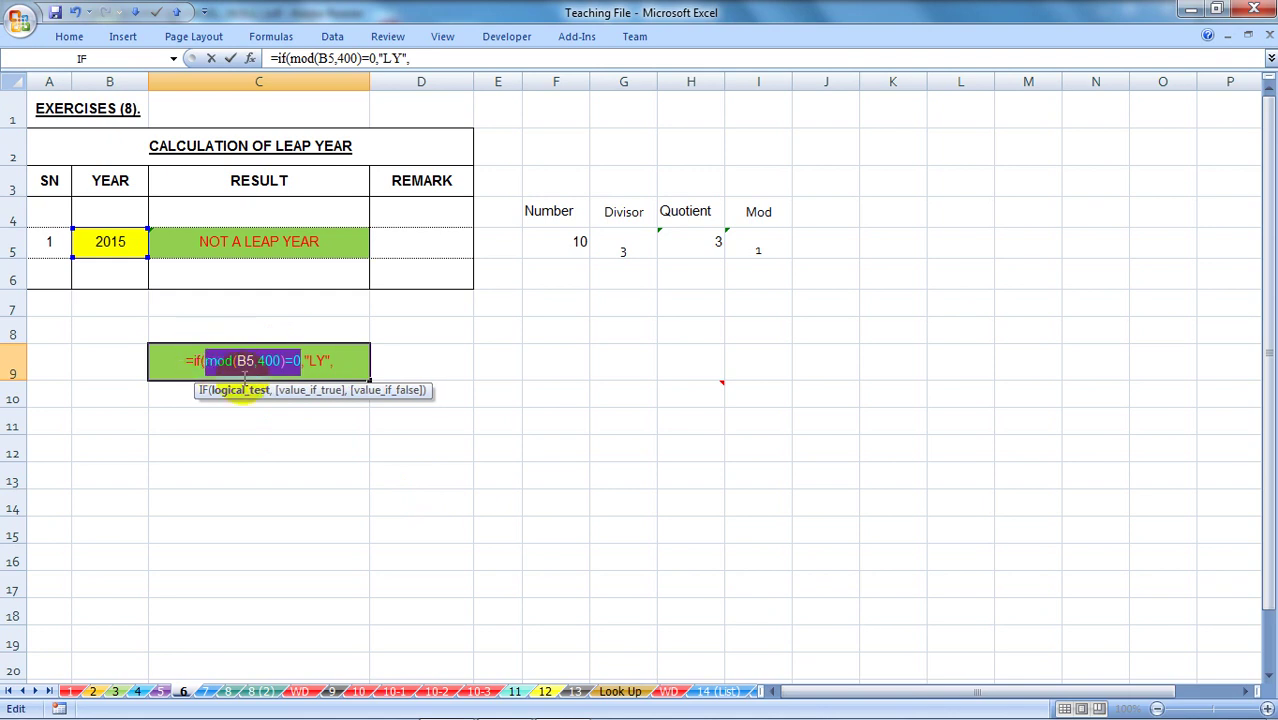
pyautogui.click(355, 373)
pyautogui.hotkey('ctrl', 'v')
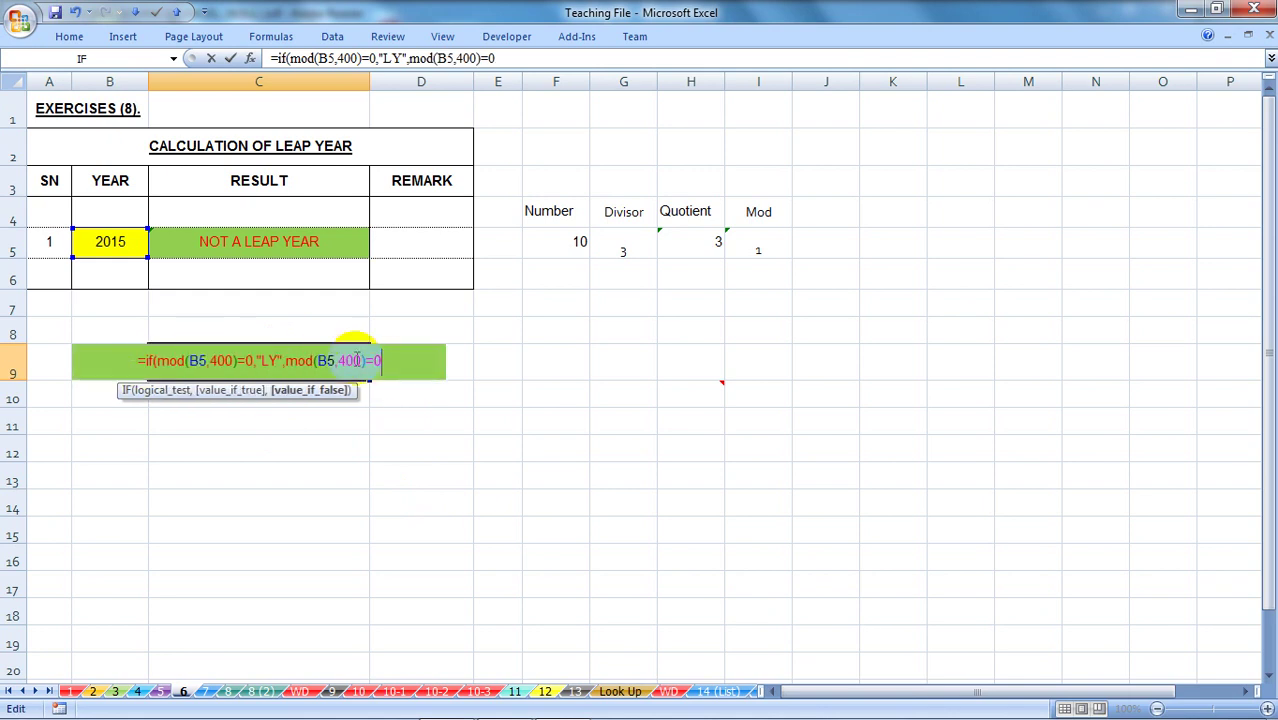
pyautogui.click(358, 360)
pyautogui.press('BackSpace')
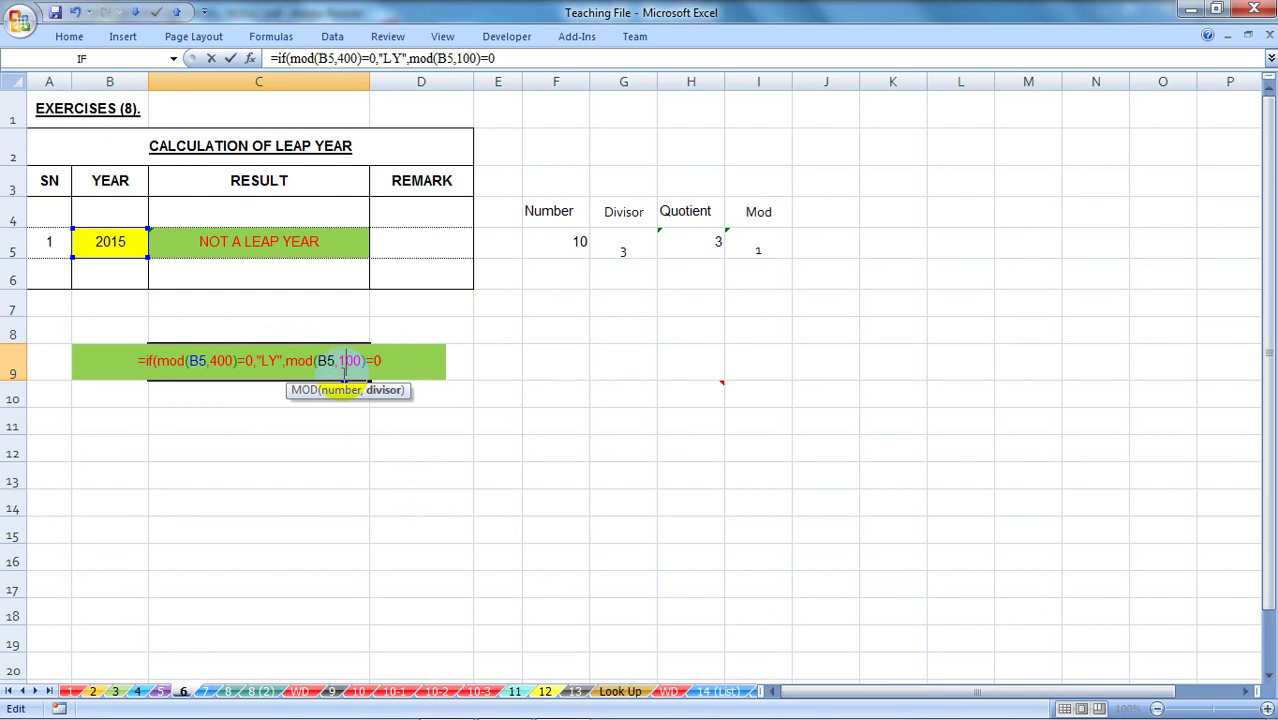
pyautogui.write('1')
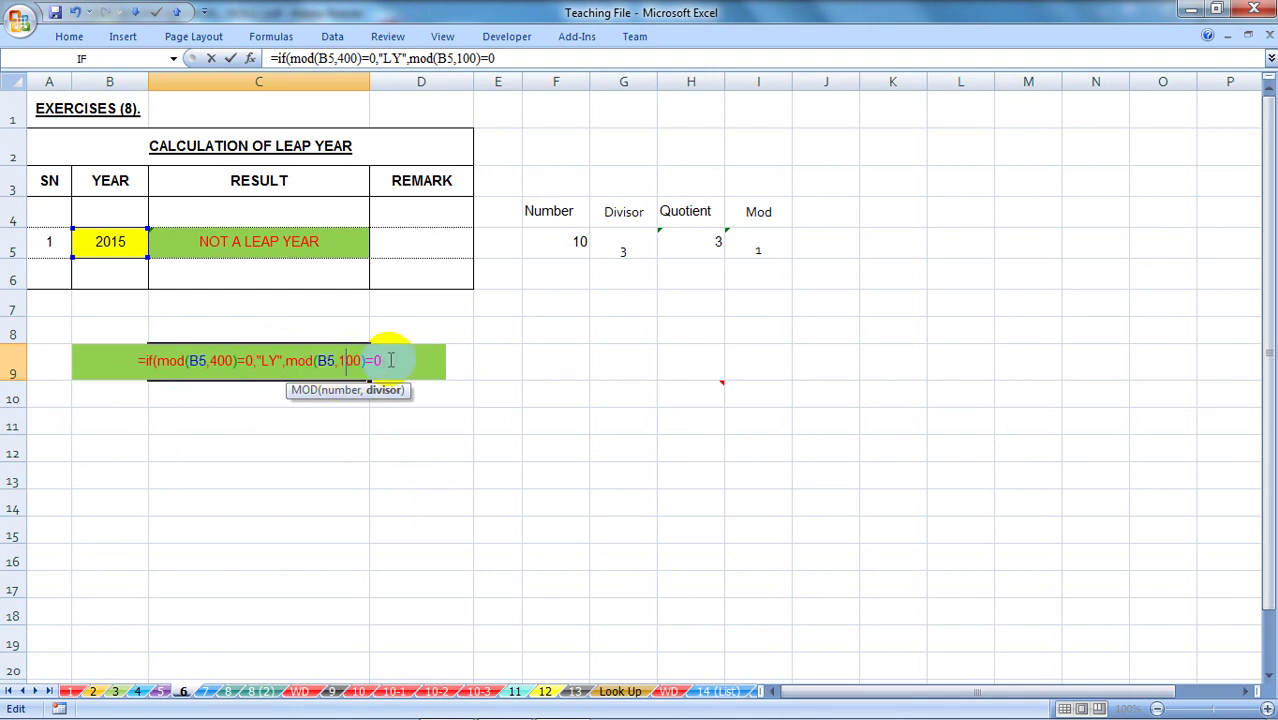
pyautogui.click(287, 360)
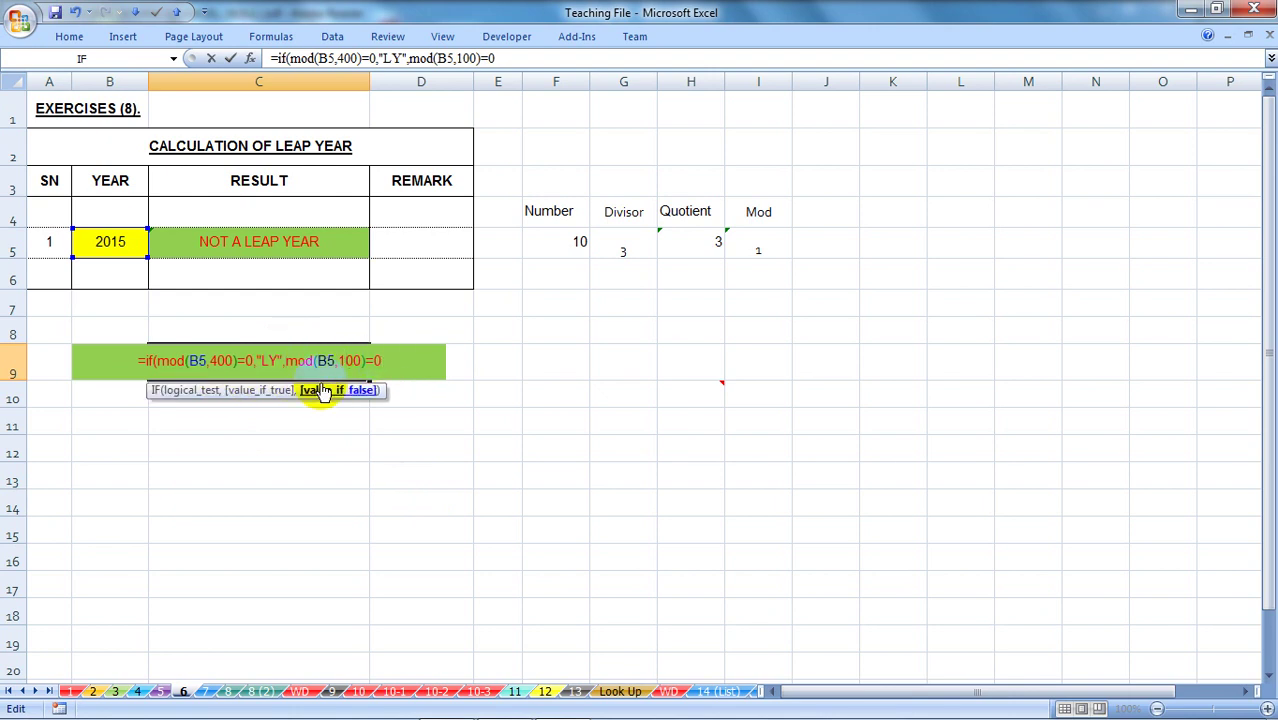
pyautogui.write('if(')
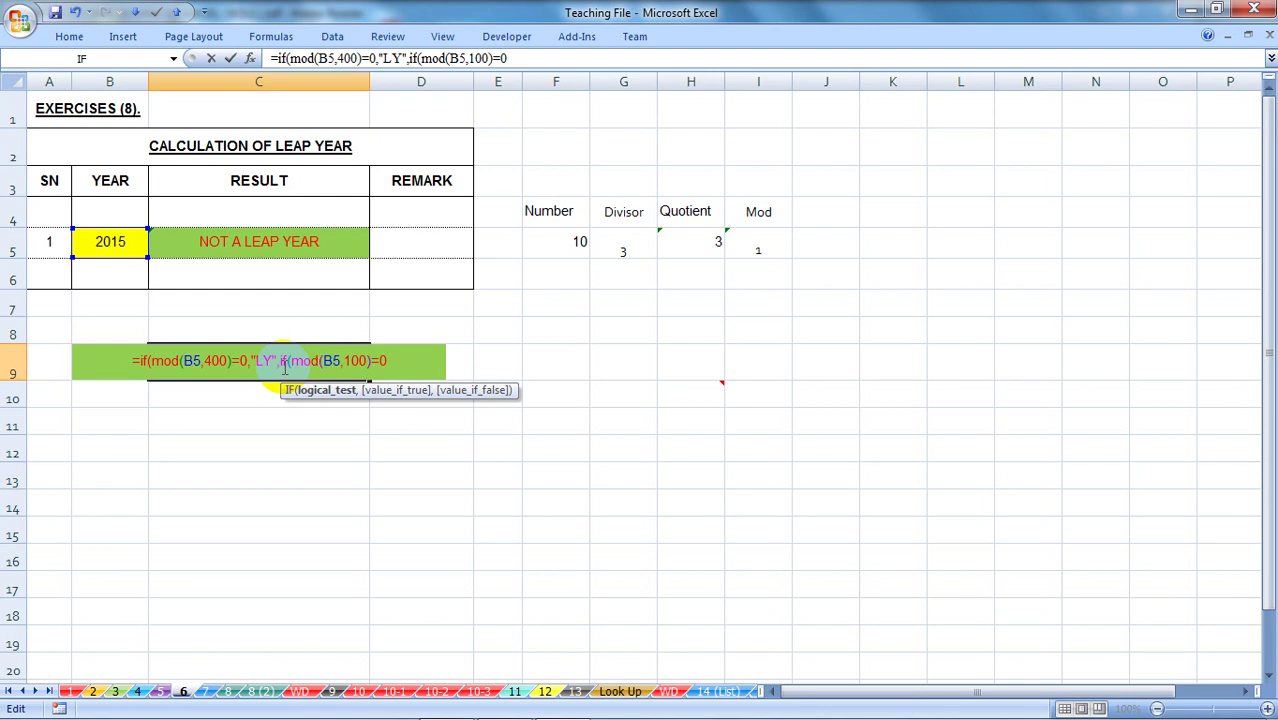
pyautogui.click(391, 360)
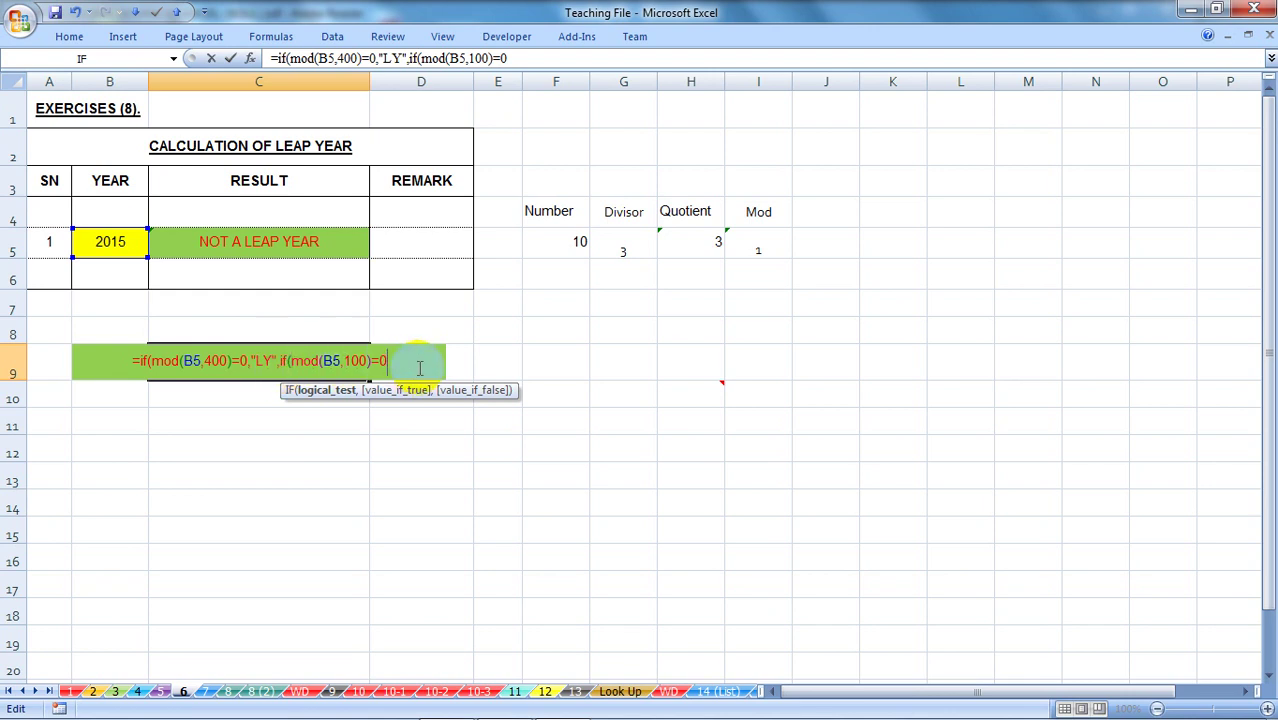
pyautogui.press('Escape')
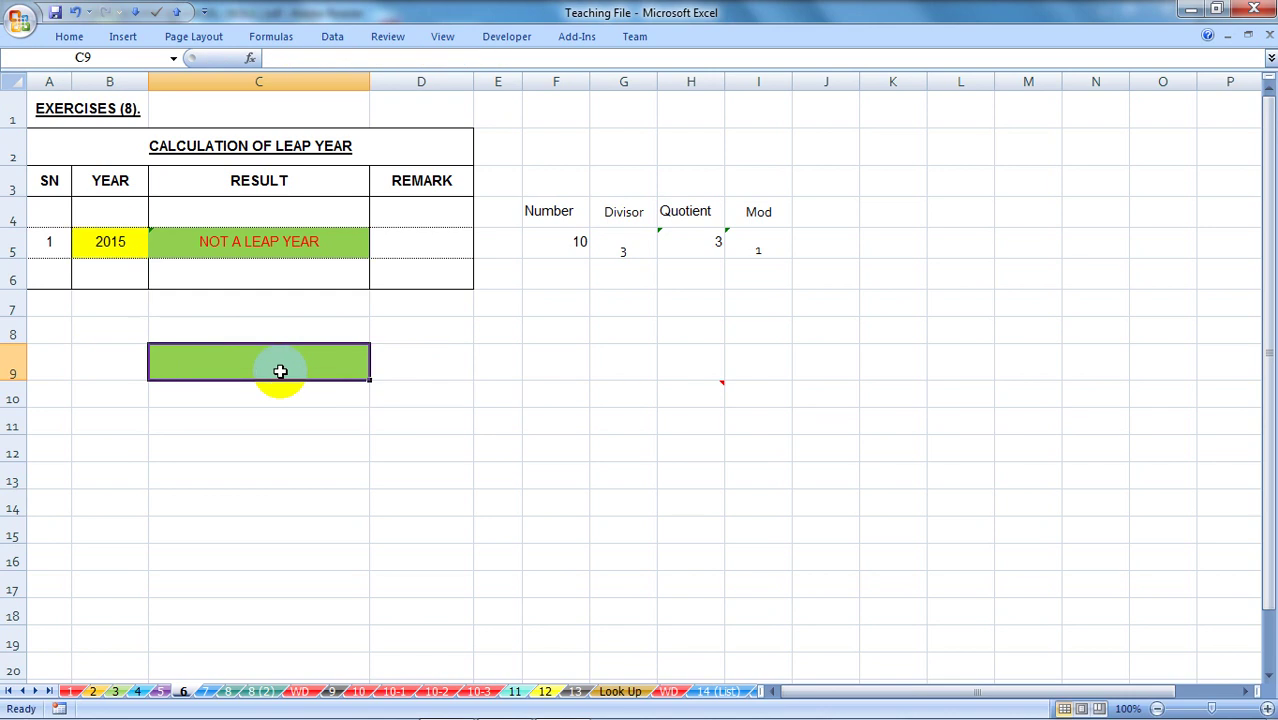
pyautogui.click(303, 425)
pyautogui.scroll(-2, 330, 390)
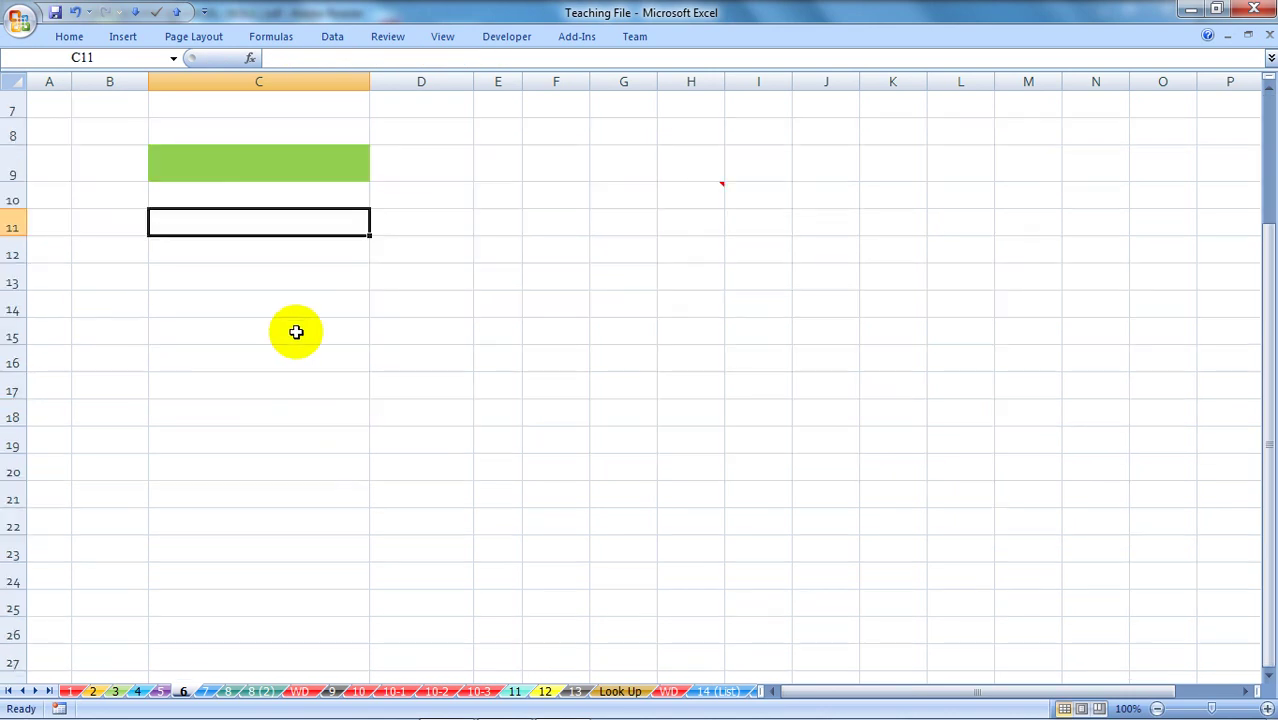
pyautogui.write('=')
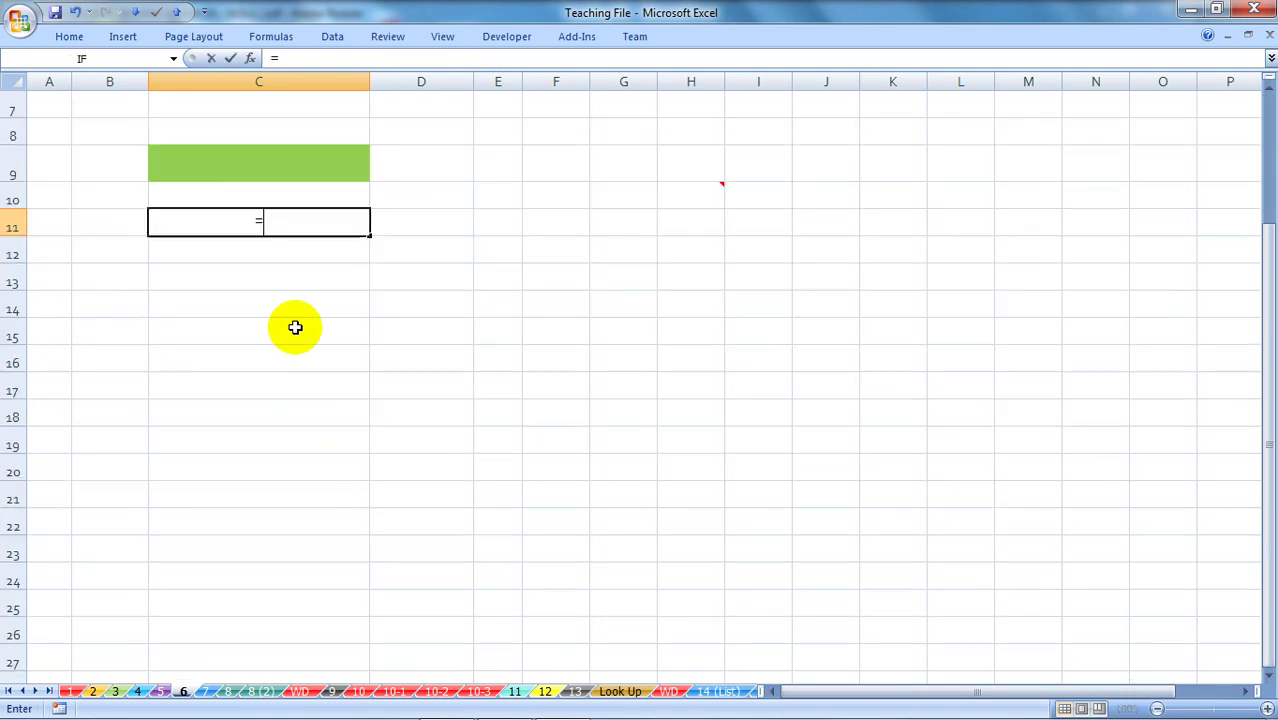
pyautogui.click(320, 314)
pyautogui.press('Escape')
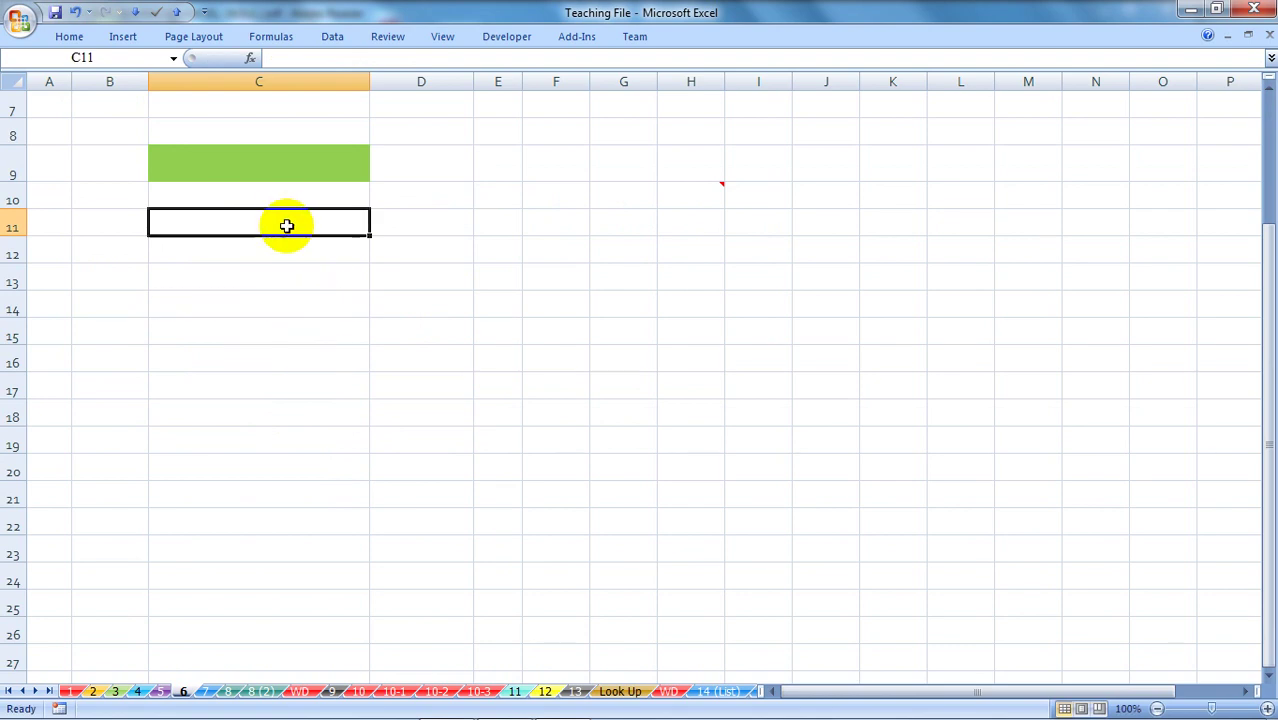
pyautogui.scroll(2, 222, 220)
pyautogui.keyDown('ctrl'); pyautogui.scroll(3, 220, 219); pyautogui.keyUp('ctrl')
pyautogui.scroll(-3, 339, 530)
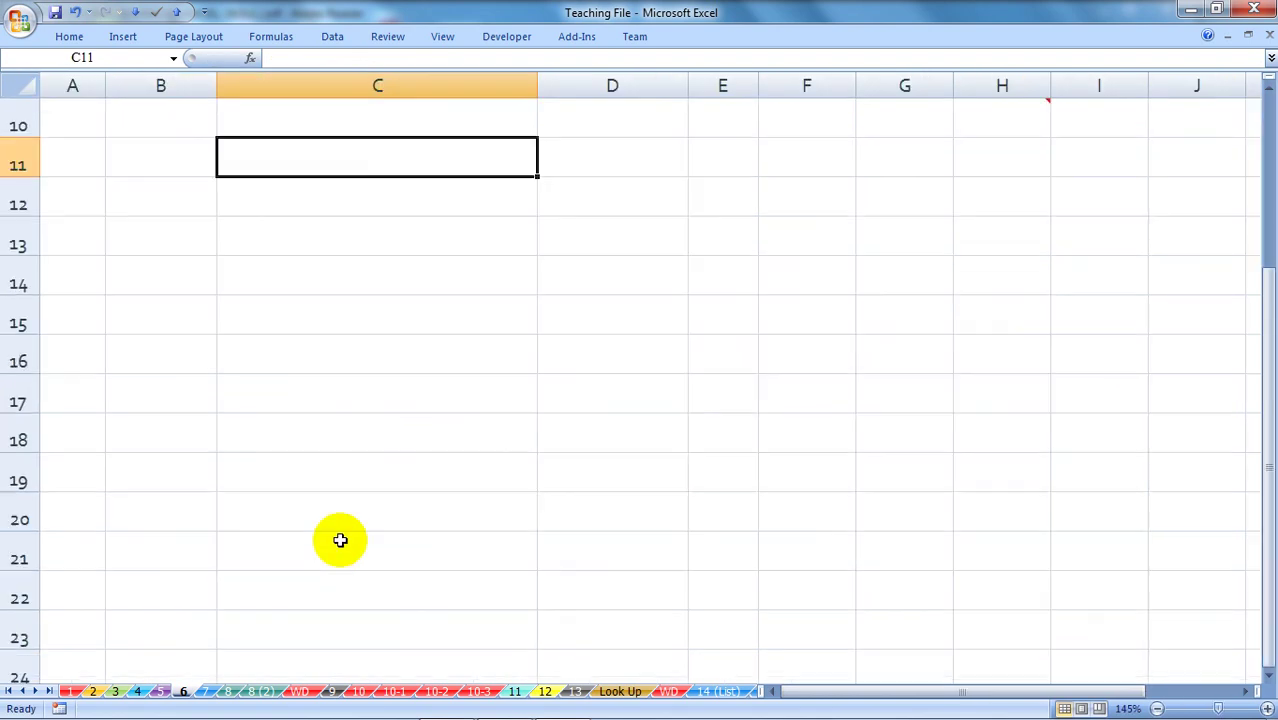
pyautogui.scroll(2, 277, 420)
pyautogui.keyDown('ctrl'); pyautogui.scroll(1, 254, 430); pyautogui.keyUp('ctrl')
pyautogui.scroll(-2, 348, 502)
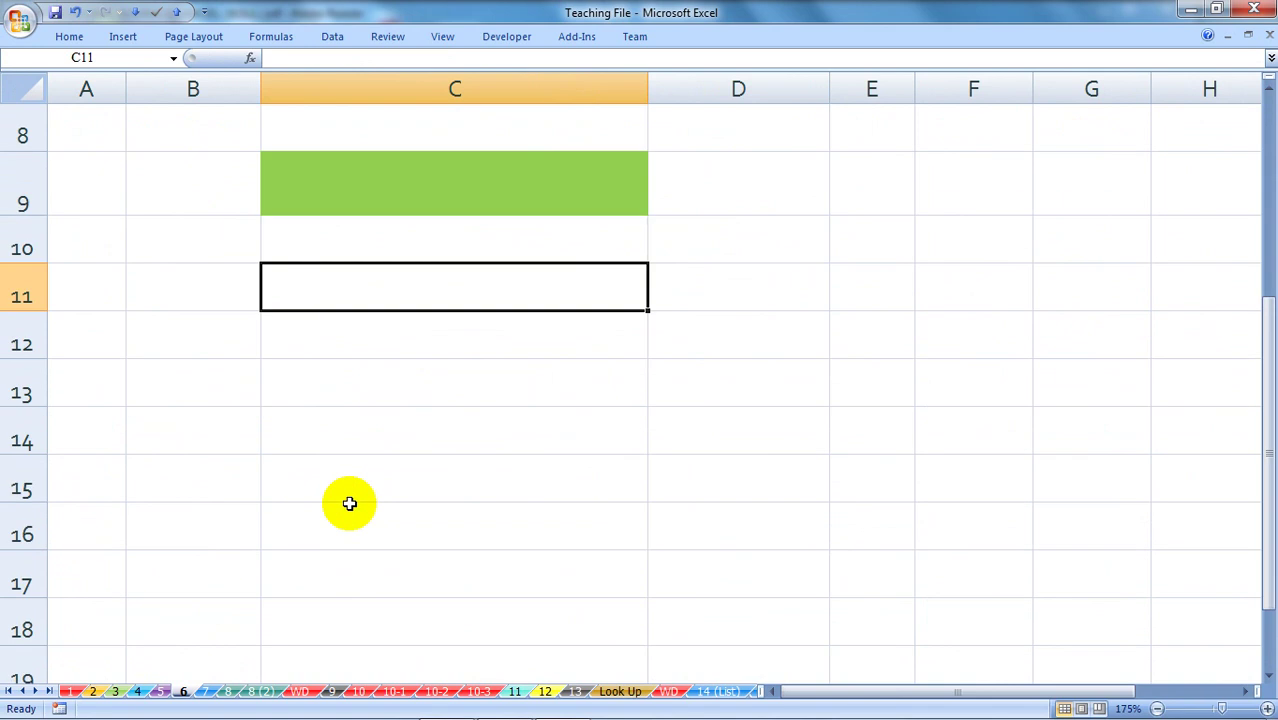
pyautogui.scroll(-1, 333, 493)
pyautogui.scroll(2, 362, 445)
pyautogui.keyDown('ctrl'); pyautogui.scroll(1, 362, 445); pyautogui.keyUp('ctrl')
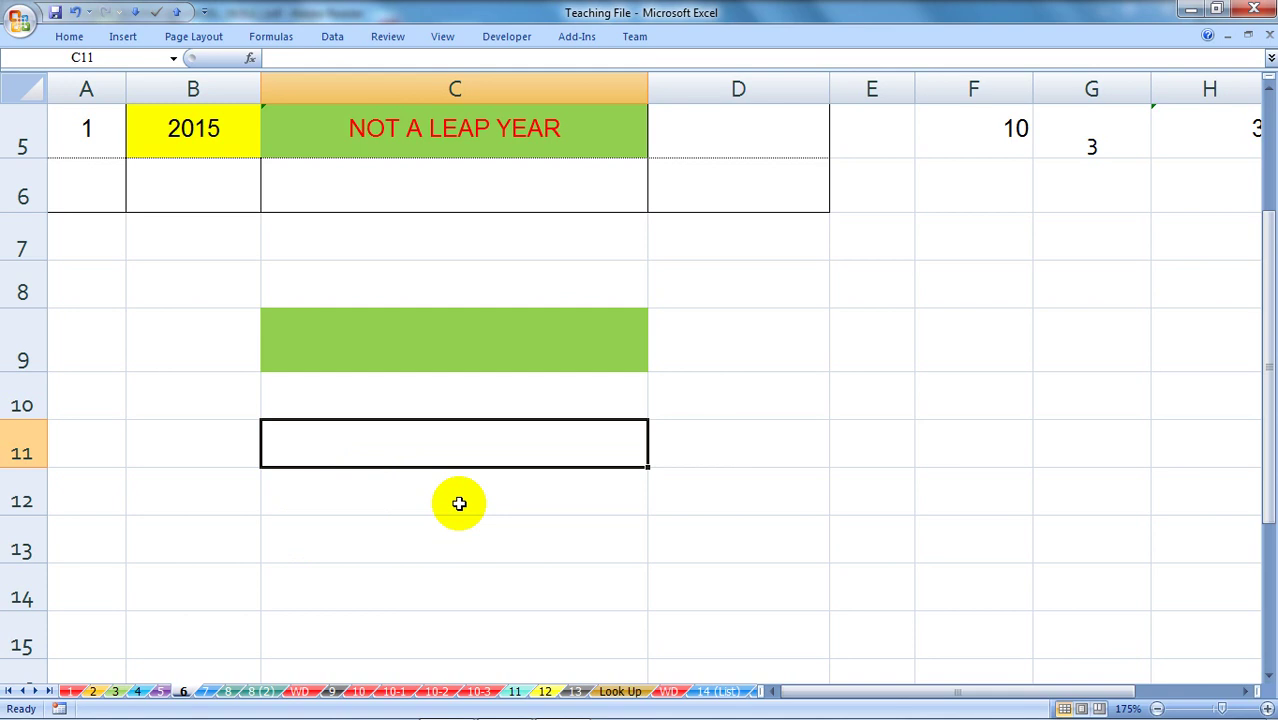
pyautogui.write('=')
pyautogui.press('BackSpace')
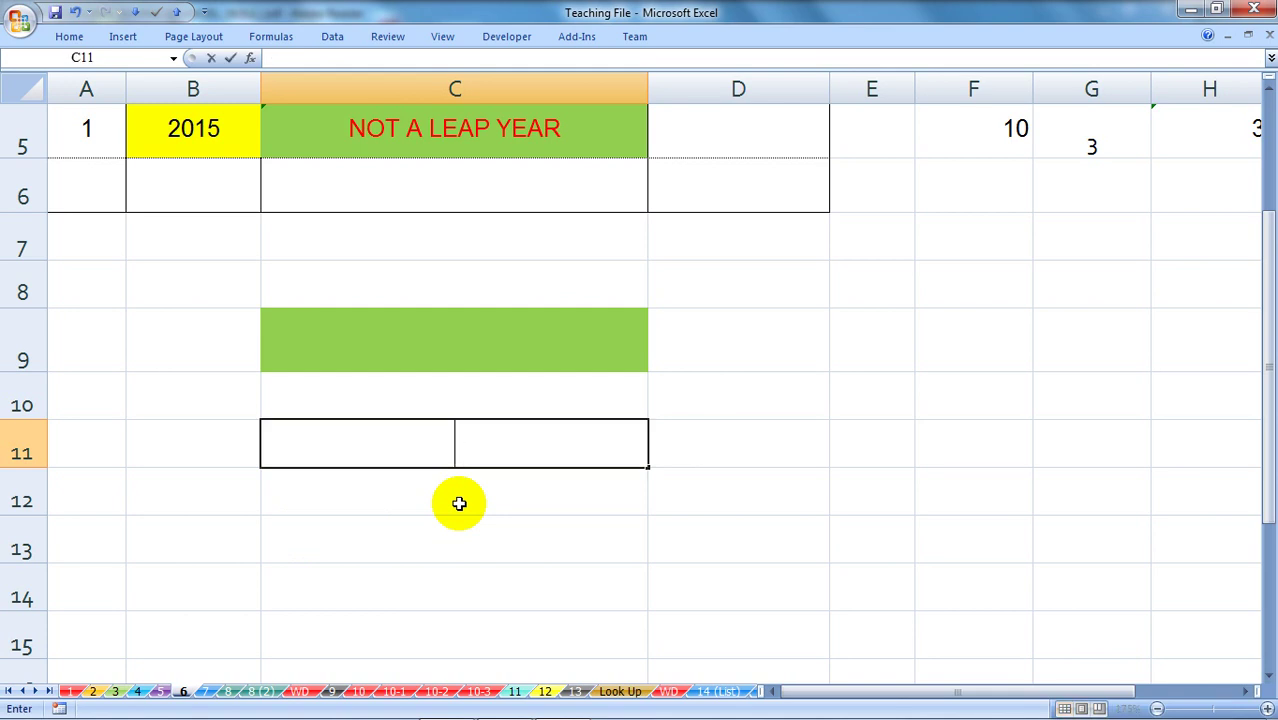
pyautogui.press('Return')
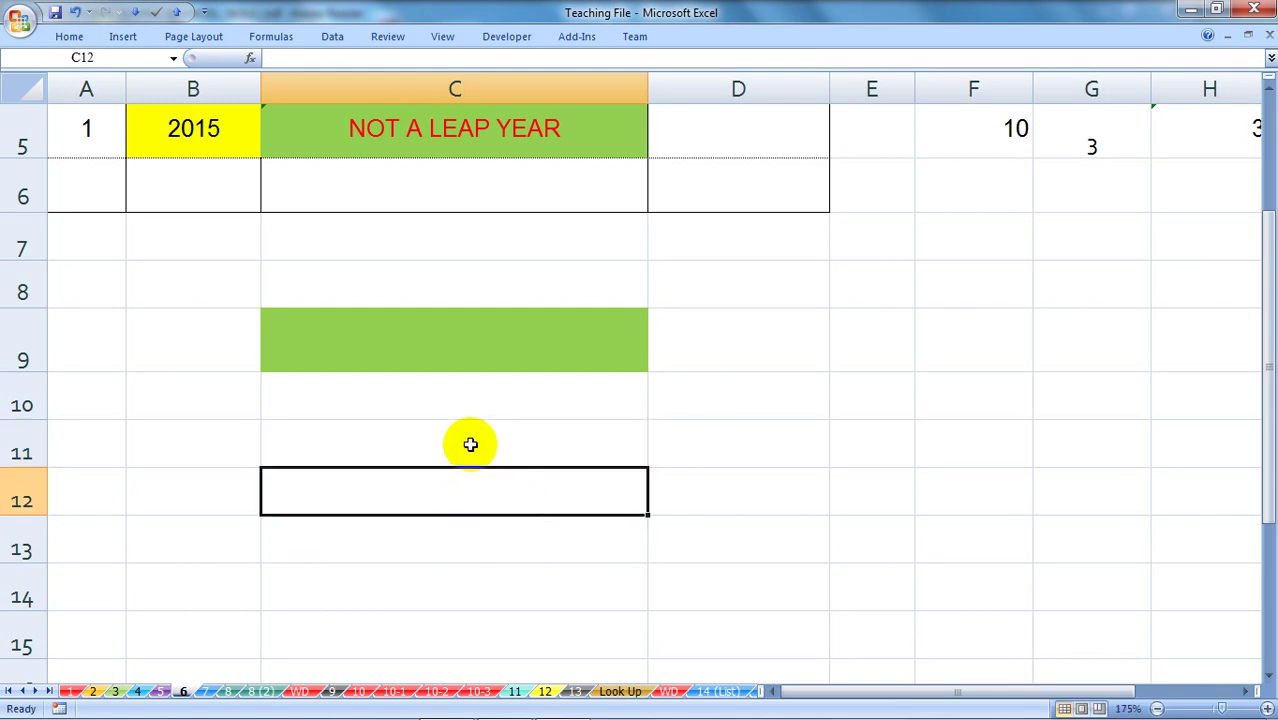
pyautogui.keyDown('ctrl'); pyautogui.scroll(1, 465, 442); pyautogui.keyUp('ctrl')
pyautogui.scroll(-1, 465, 504)
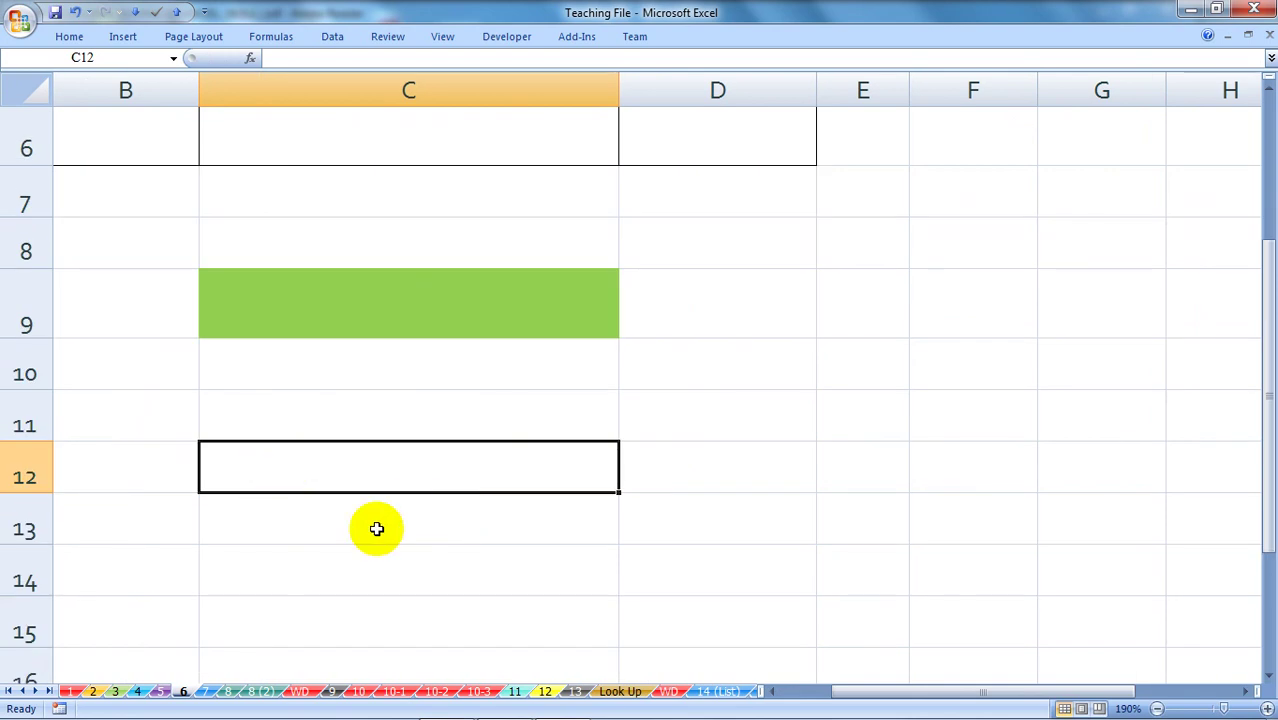
pyautogui.scroll(1, 330, 520)
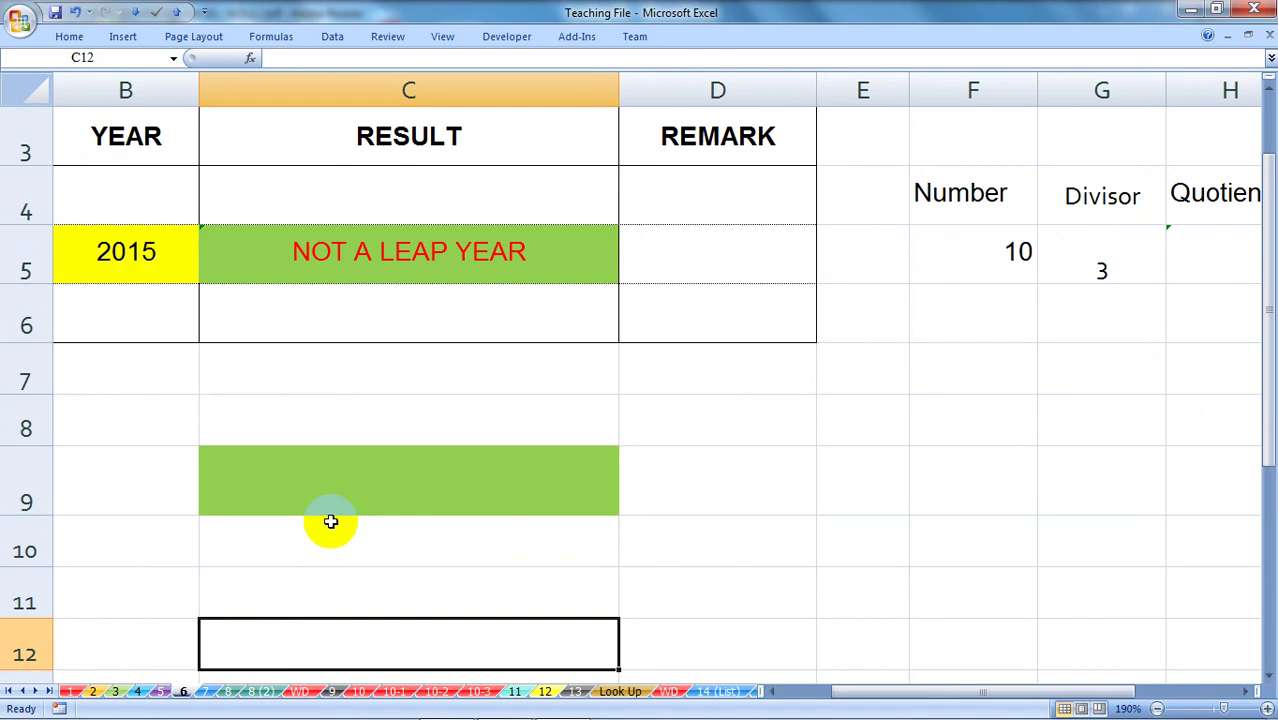
pyautogui.scroll(-1, 150, 310)
pyautogui.scroll(1, 150, 310)
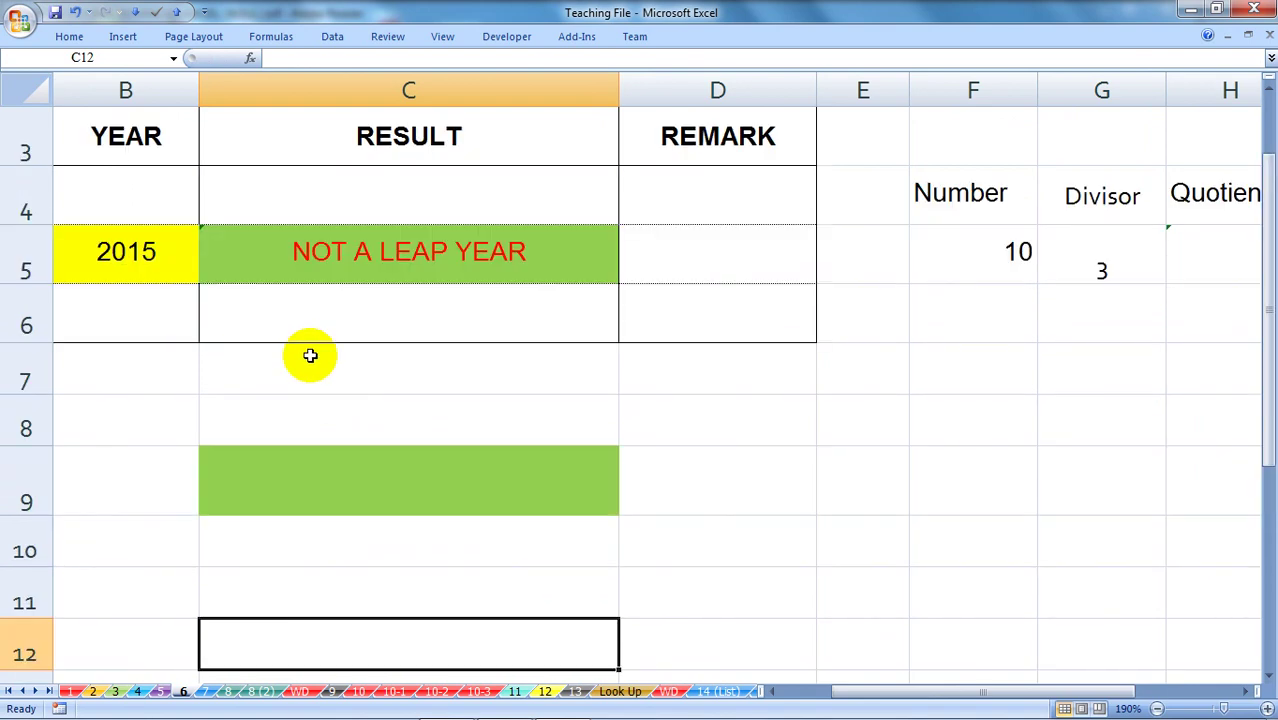
pyautogui.click(343, 418)
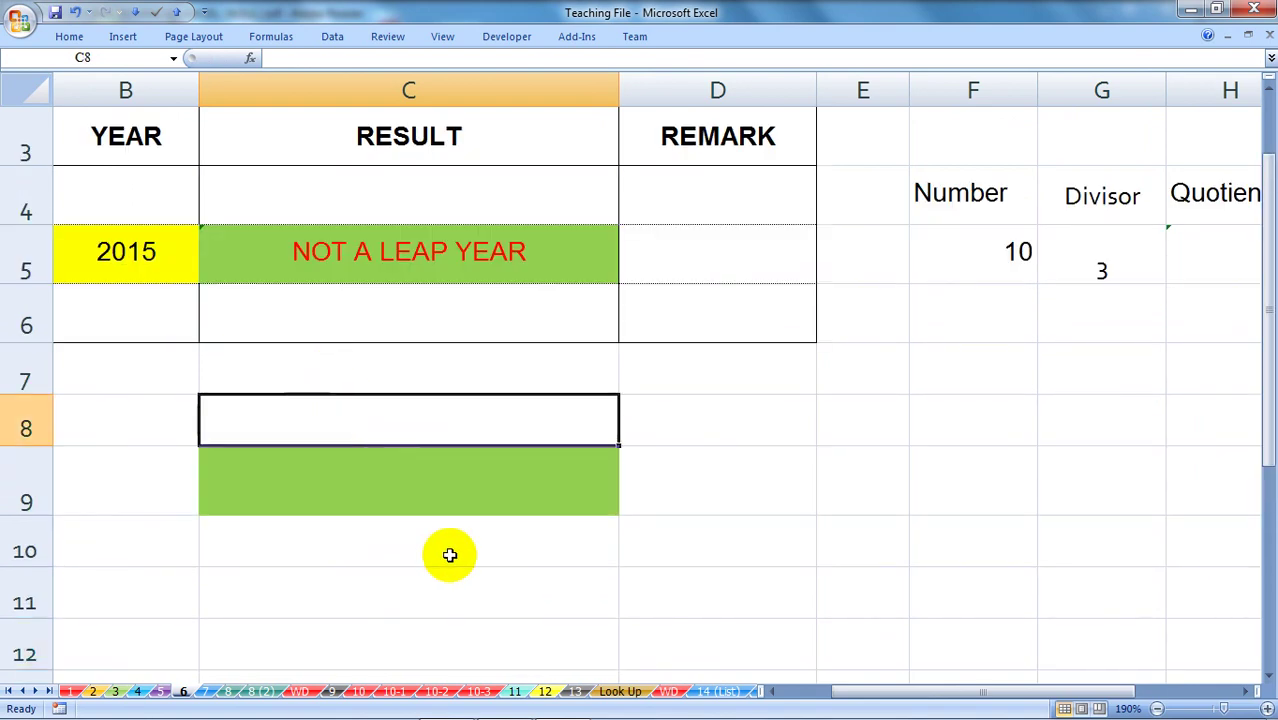
# Type =if(mod(B5,400)=0,"LY", in C8, fixing a stray minus, and highlight the MOD test.
pyautogui.write('=')
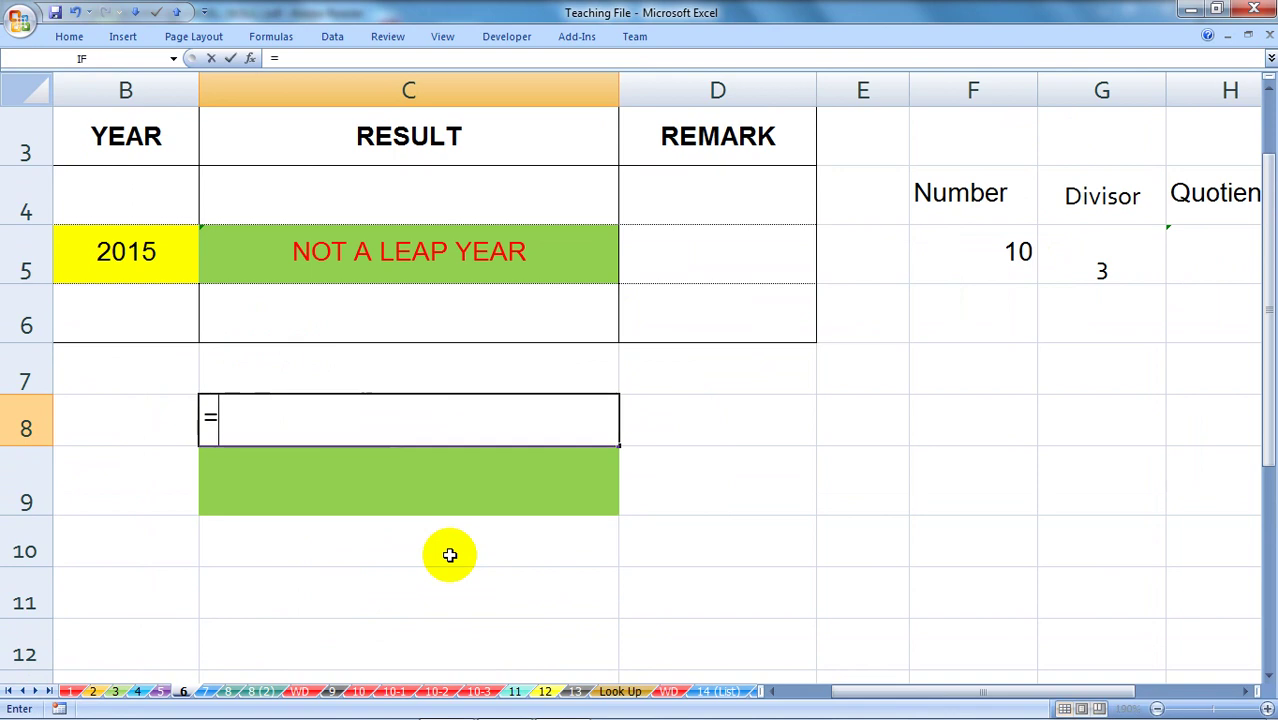
pyautogui.write('if(')
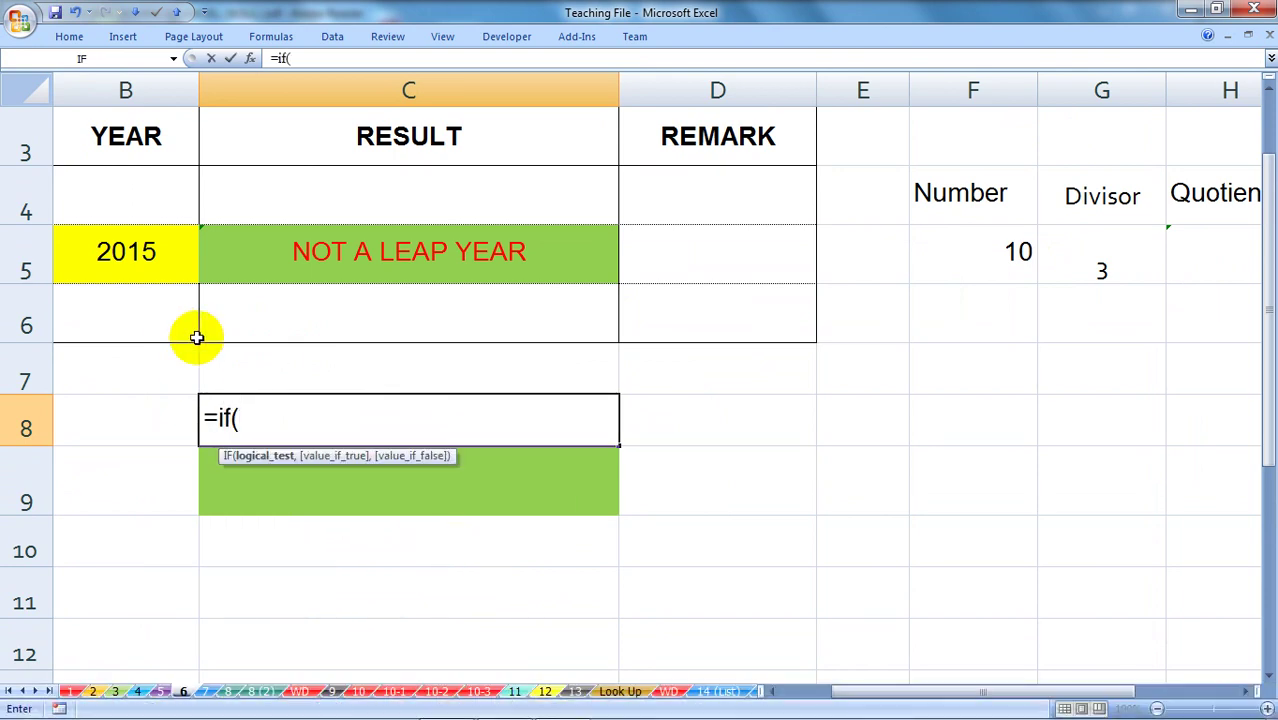
pyautogui.write('mod(')
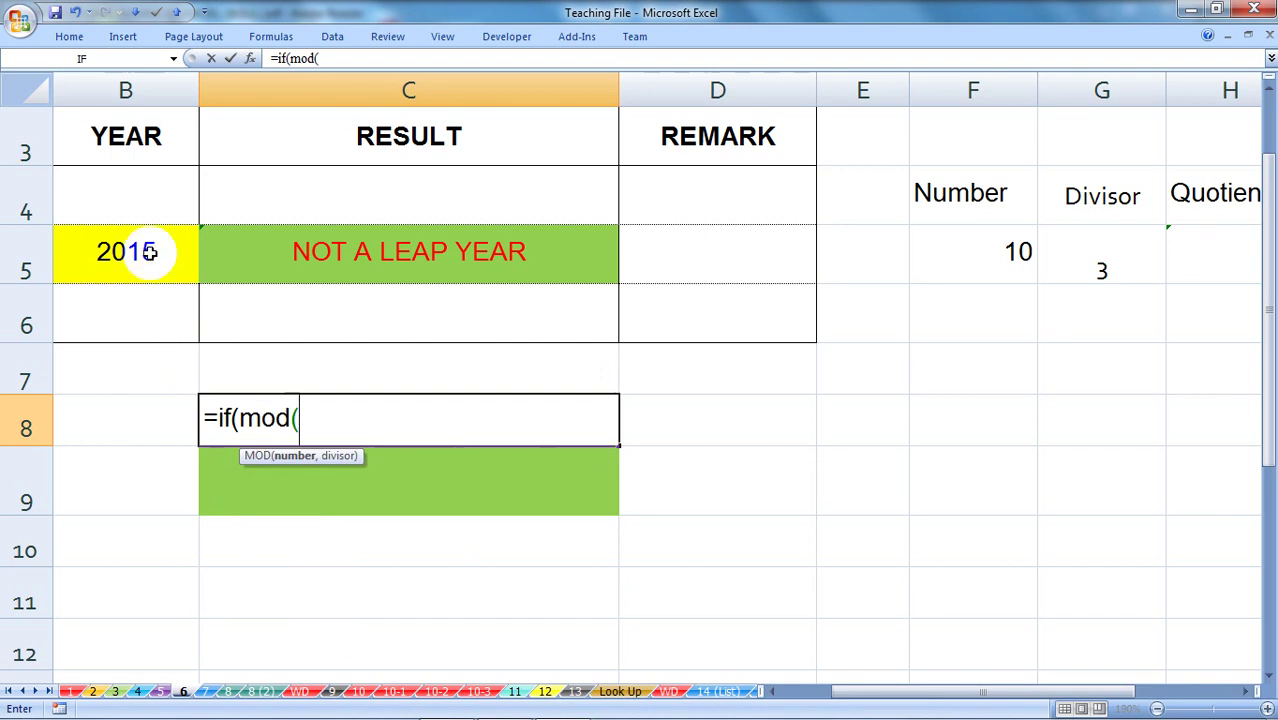
pyautogui.click(153, 253)
pyautogui.write(',4')
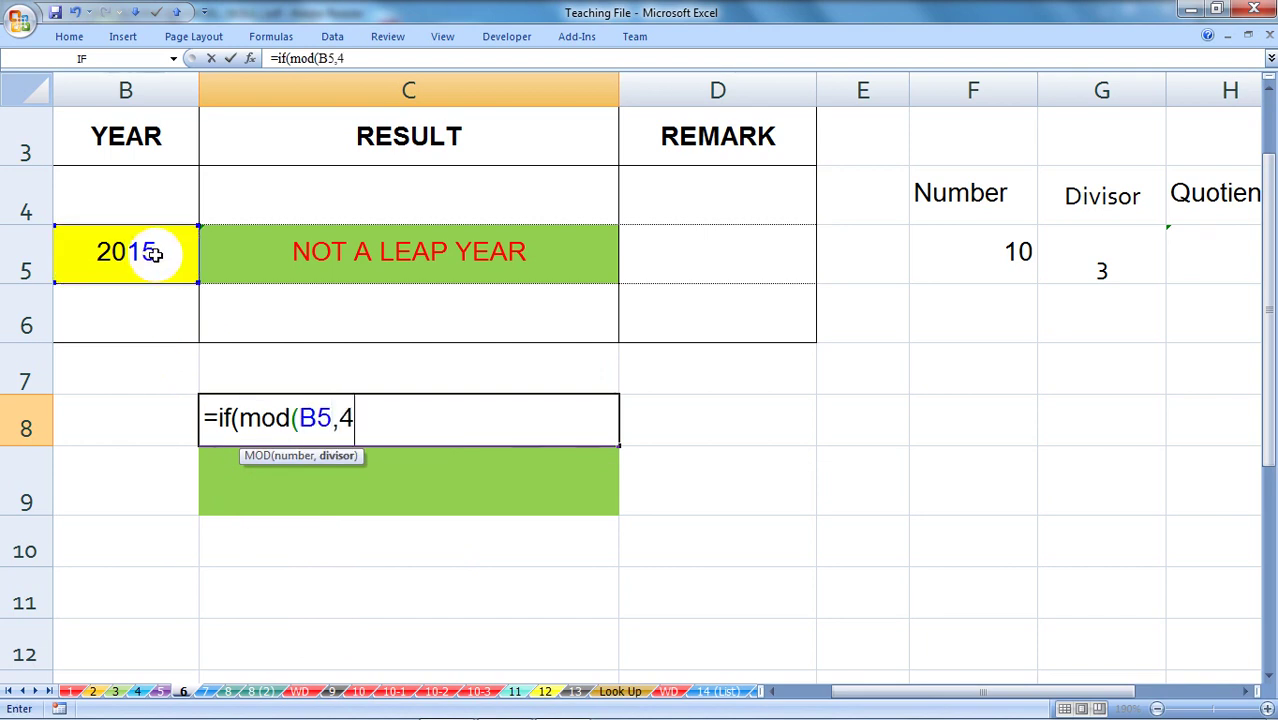
pyautogui.write('00)')
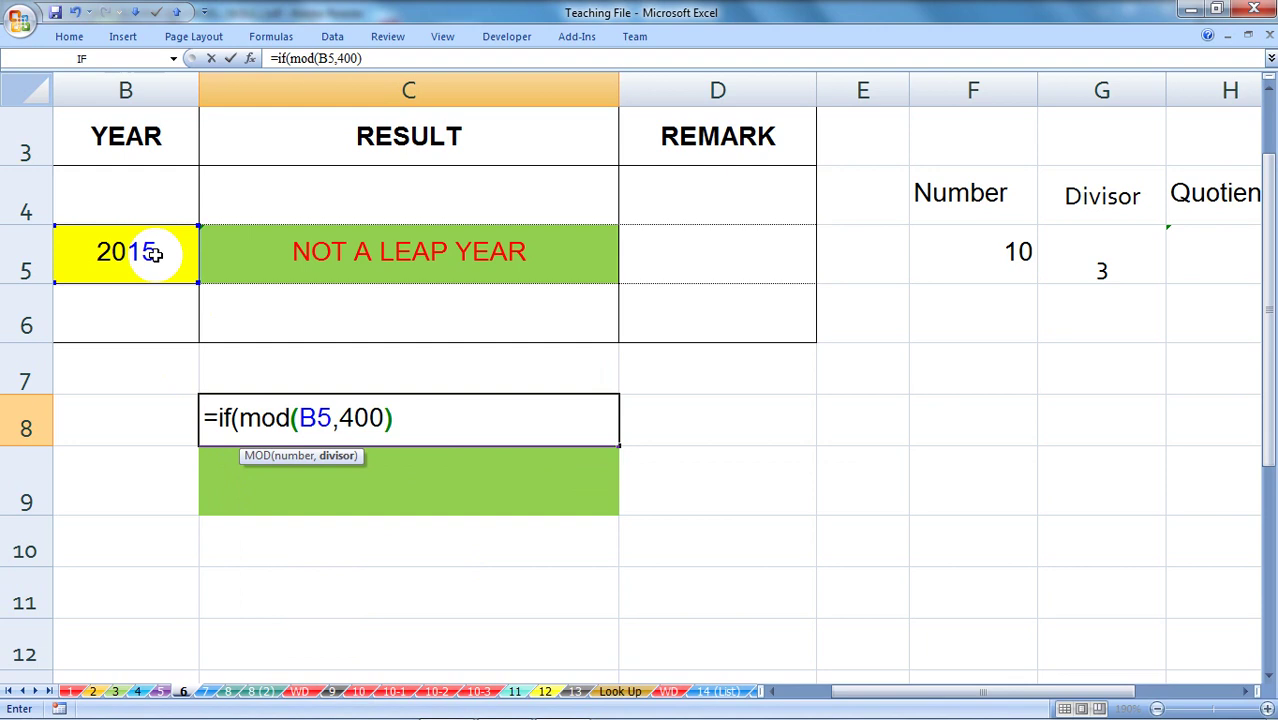
pyautogui.write('=-')
pyautogui.press('BackSpace')
pyautogui.write('0')
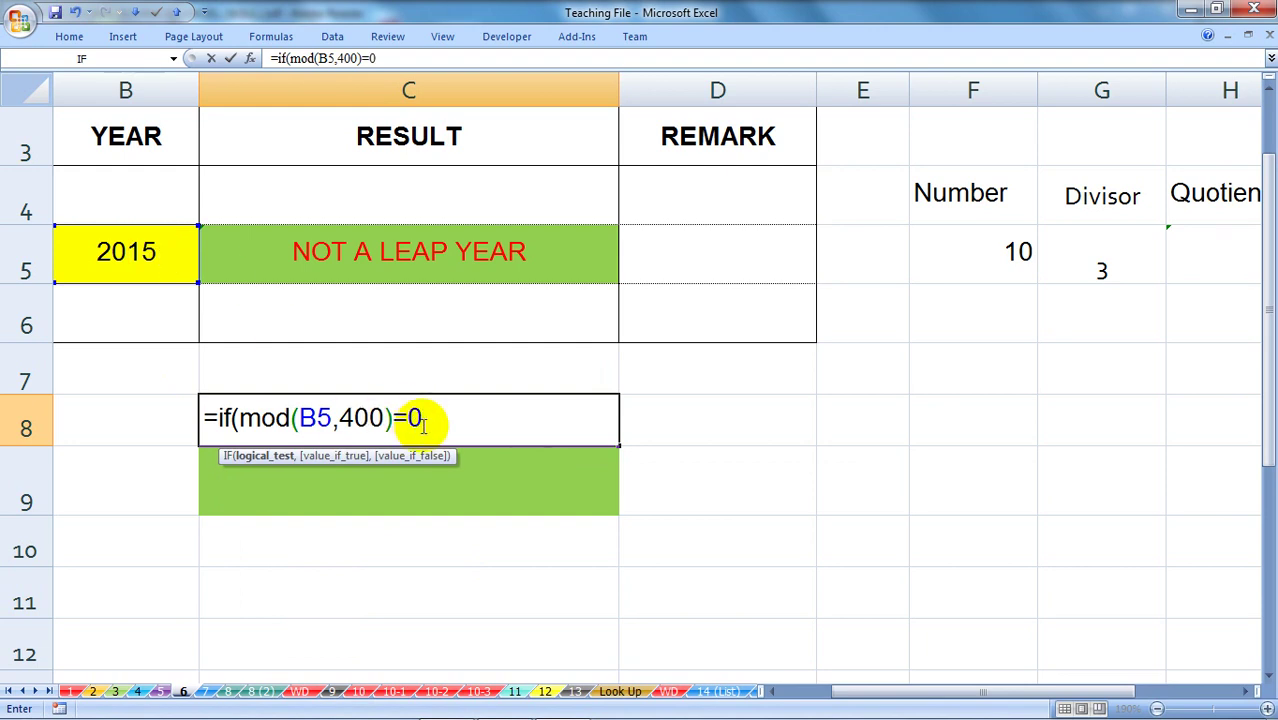
pyautogui.write(',"')
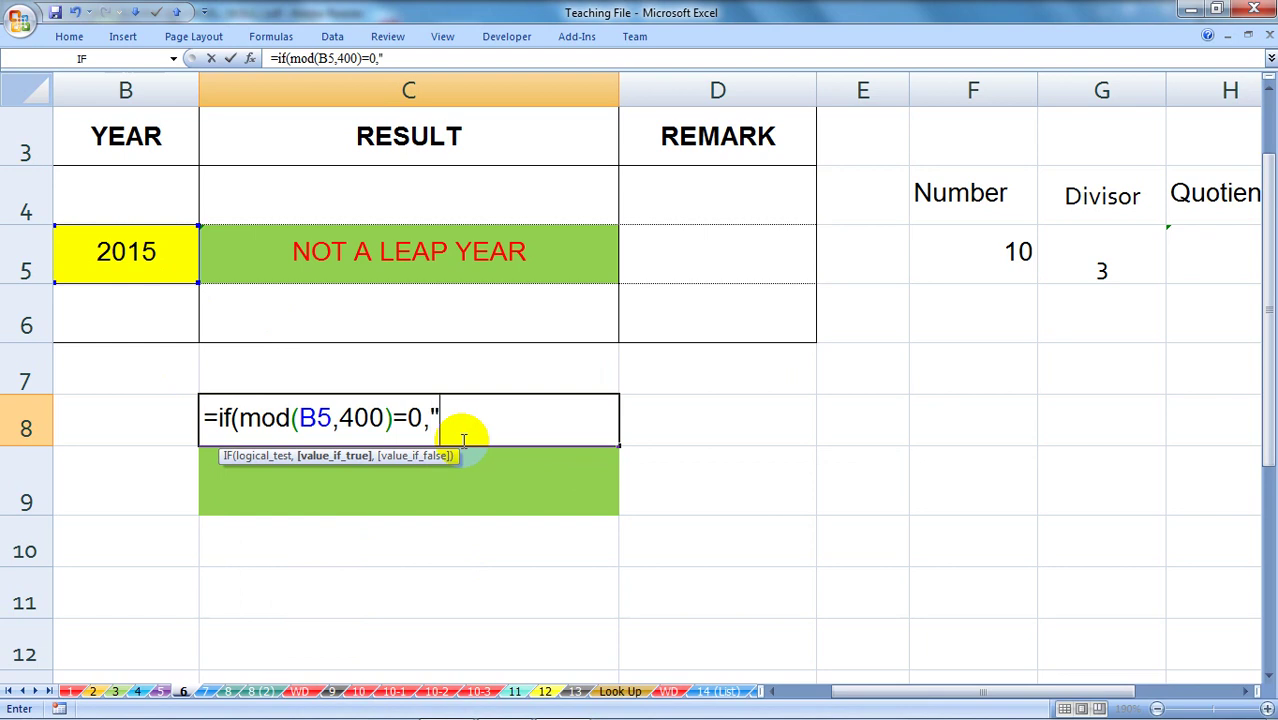
pyautogui.write('LY",')
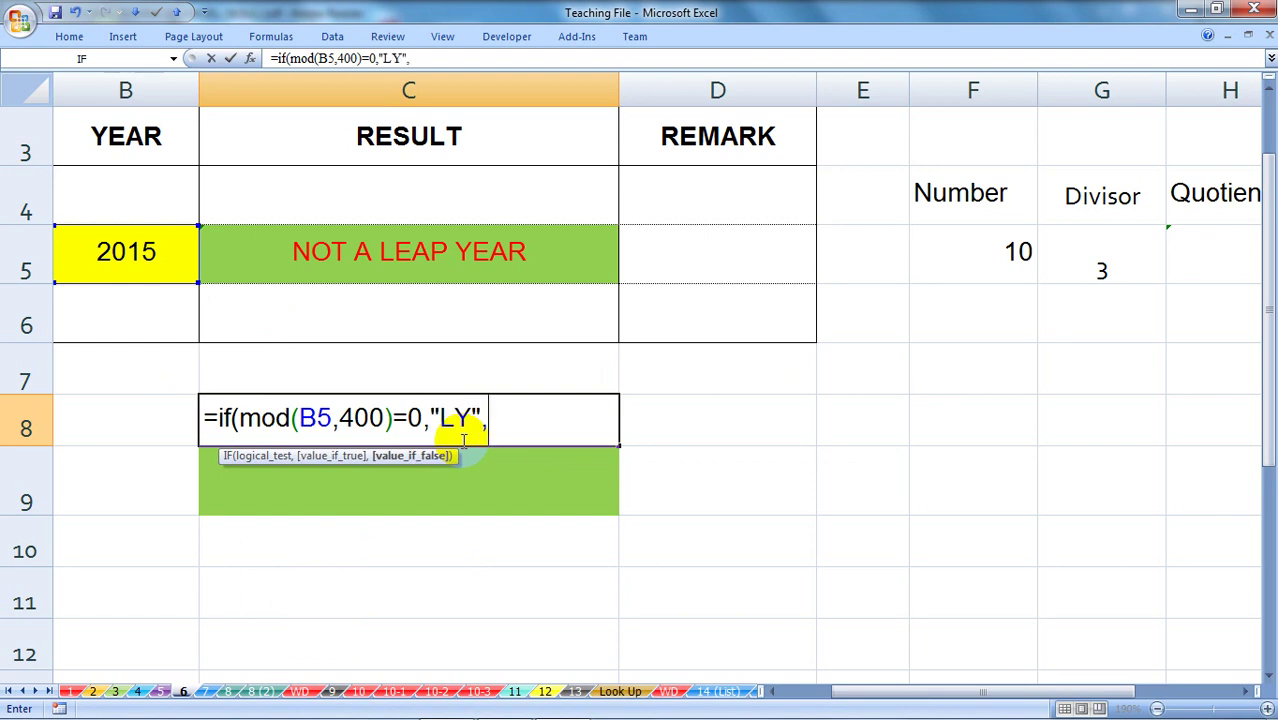
pyautogui.moveTo(422, 418); pyautogui.dragTo(210, 418)
pyautogui.hotkey('ctrl', 'c')
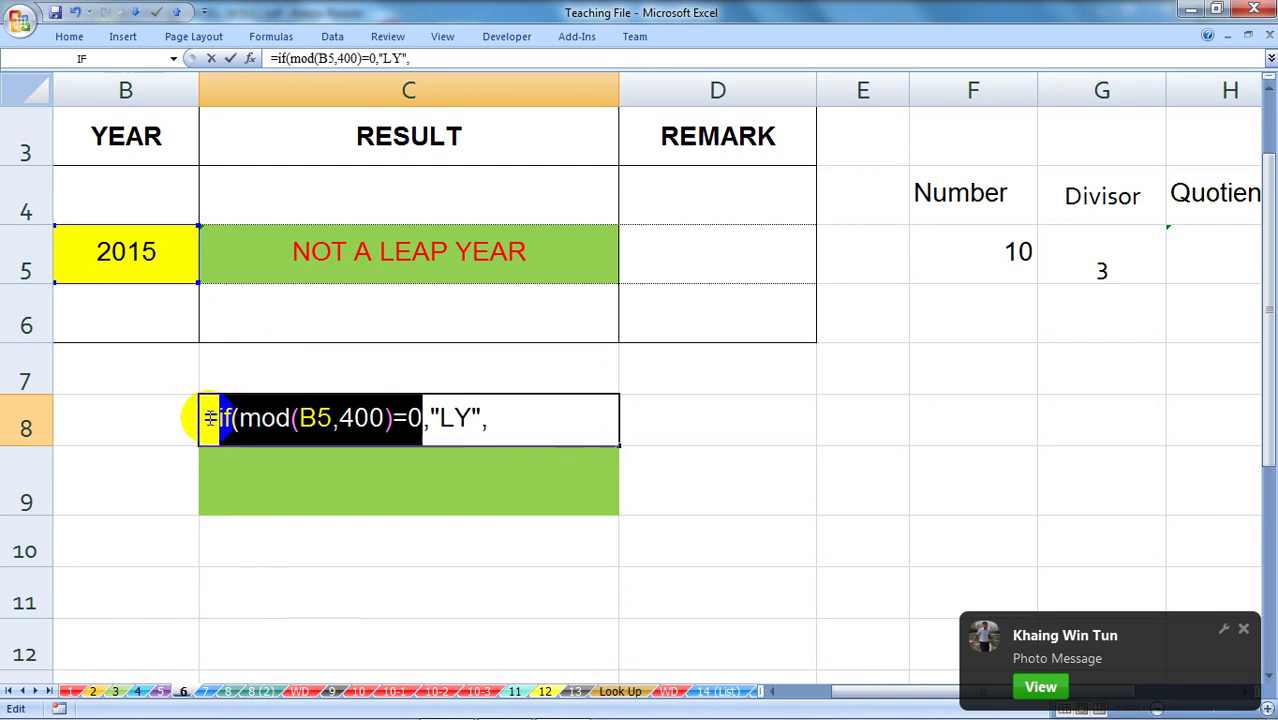
pyautogui.moveTo(1130, 712)
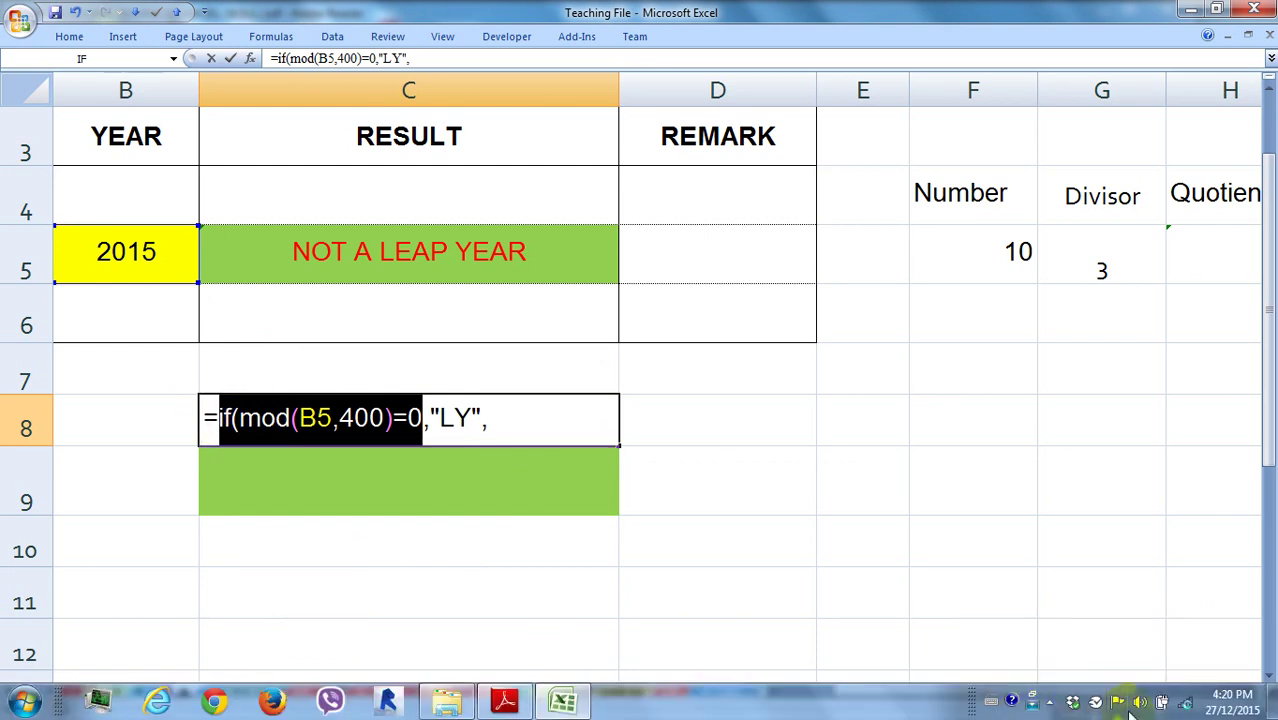
pyautogui.click(1140, 702)
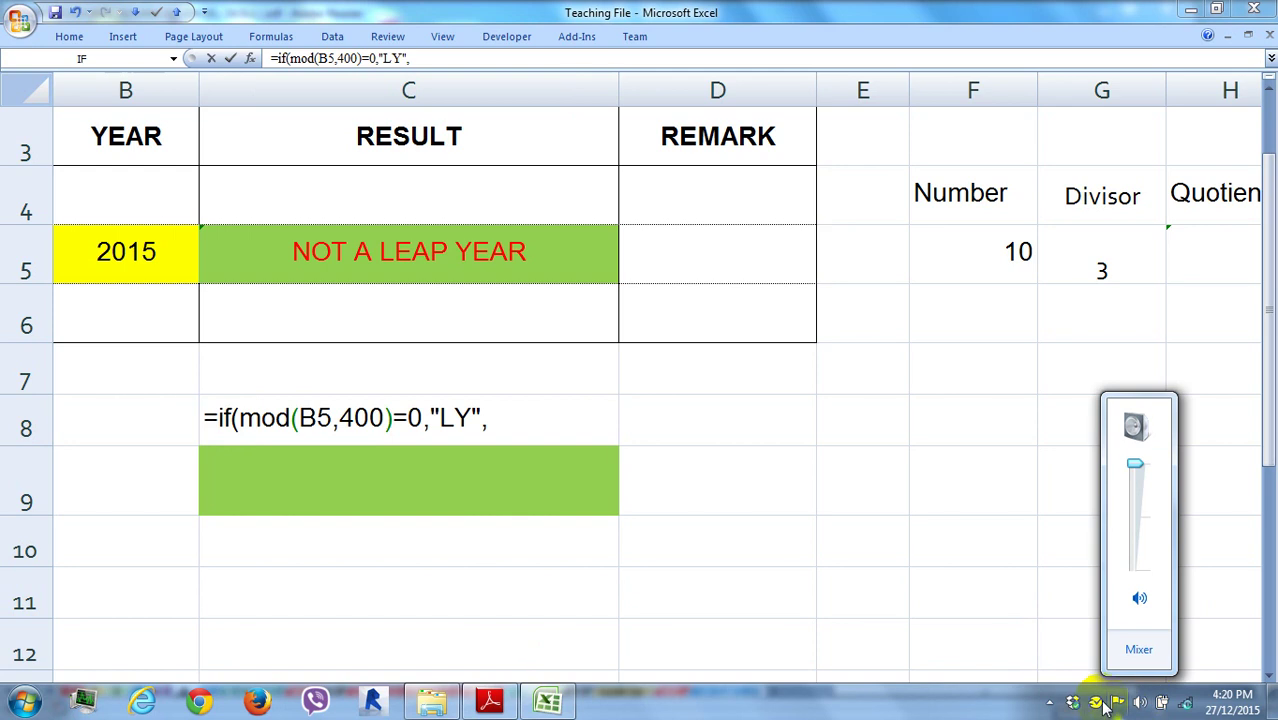
pyautogui.click(1188, 706)
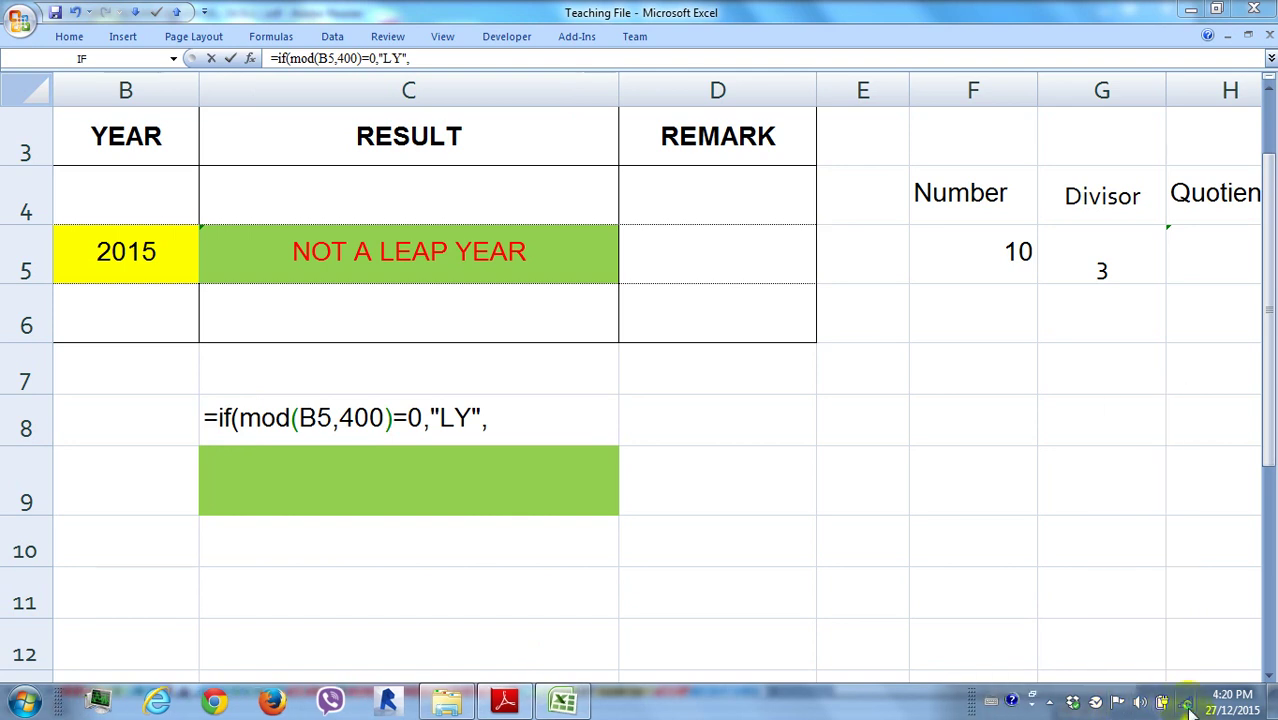
pyautogui.click(1187, 707)
pyautogui.click(1049, 702)
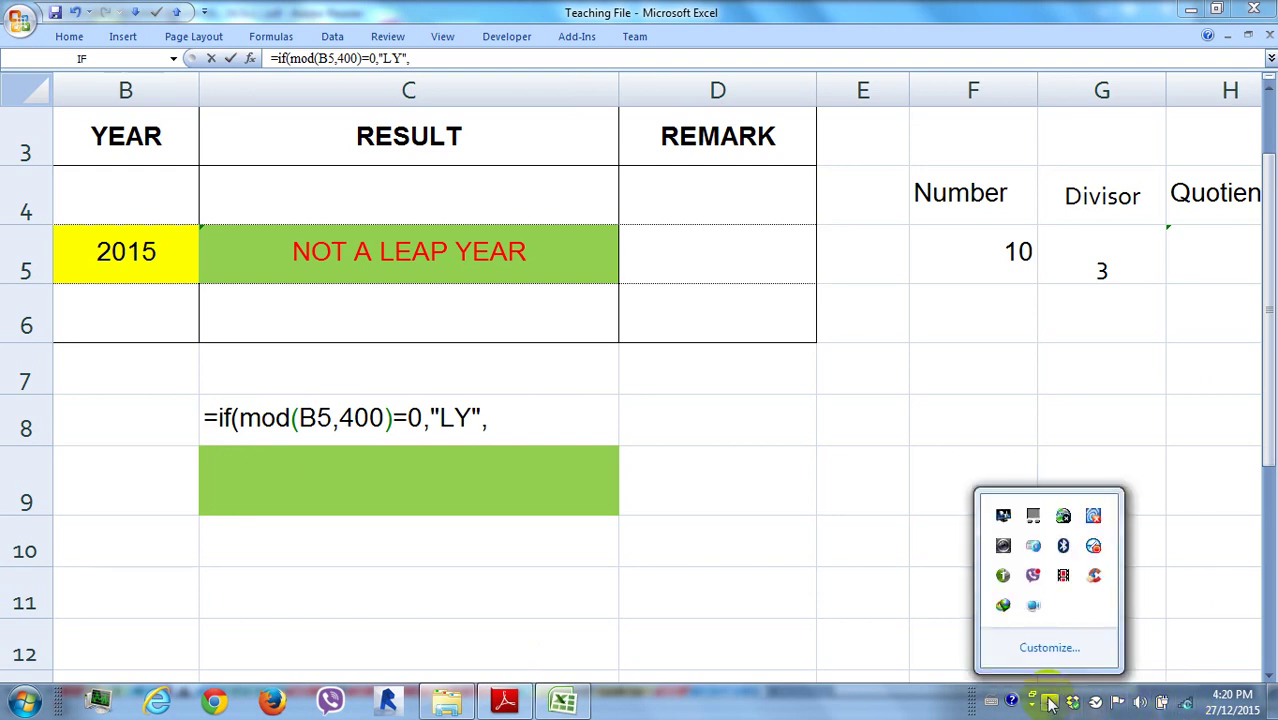
pyautogui.click(1187, 707)
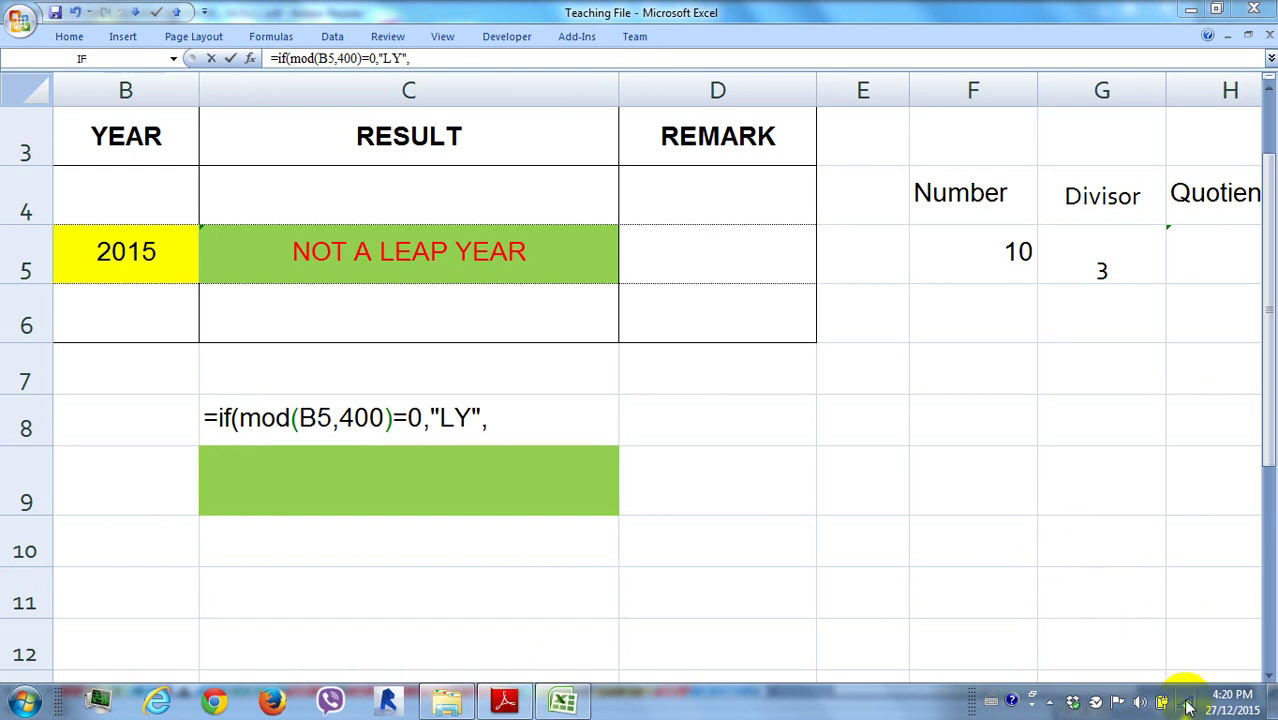
pyautogui.rightClick(1180, 704)
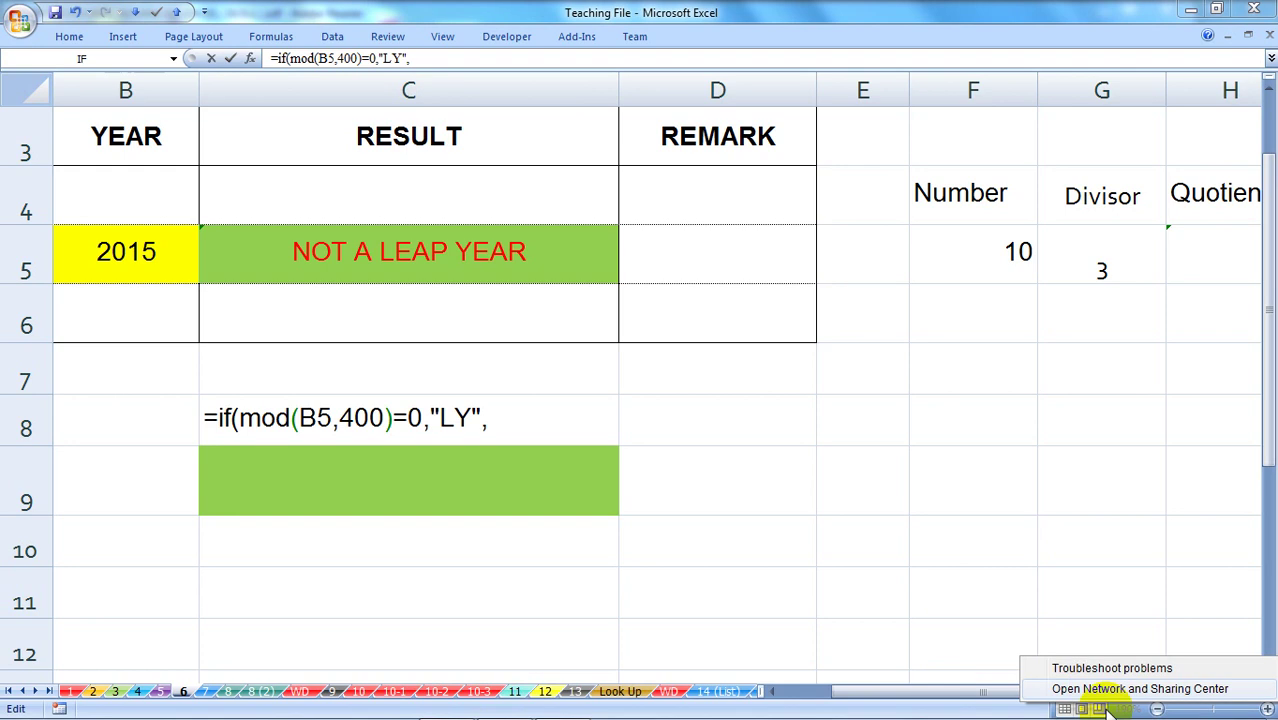
pyautogui.click(921, 709)
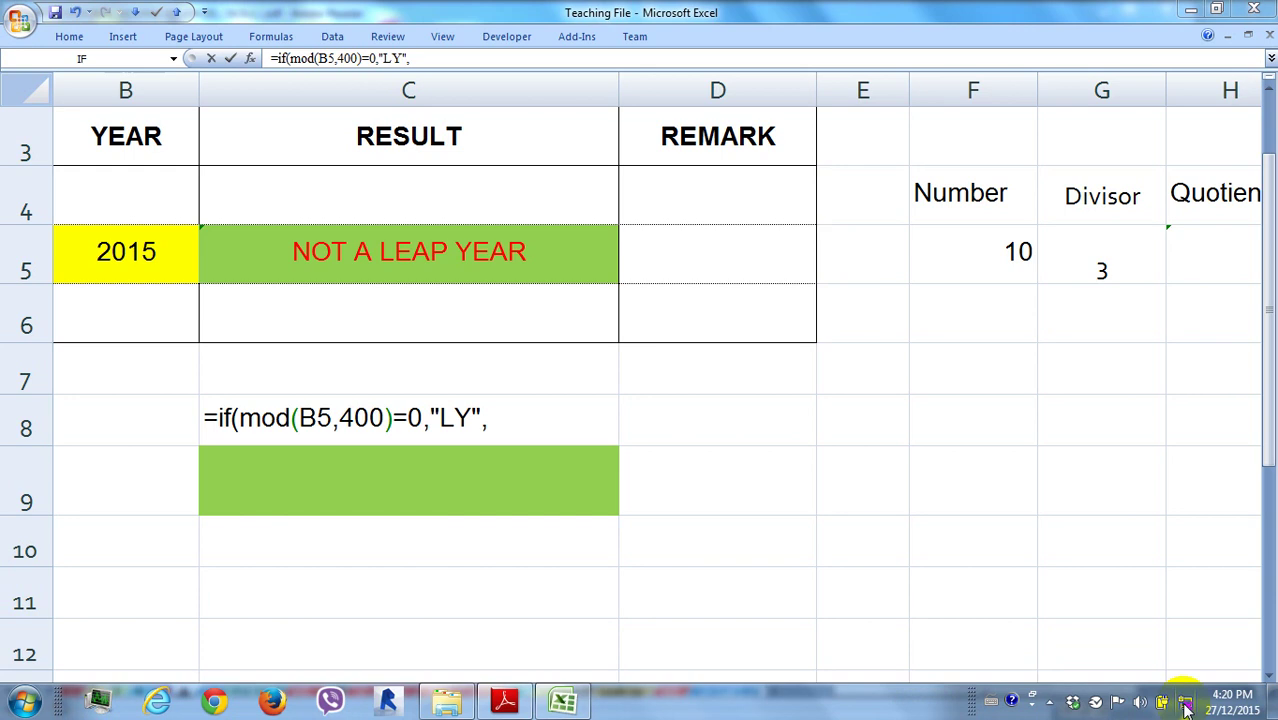
# Append if(mod(B5,100)=0,"NLY", to C8's formula by pasting the first test and editing it.
pyautogui.click(507, 421)
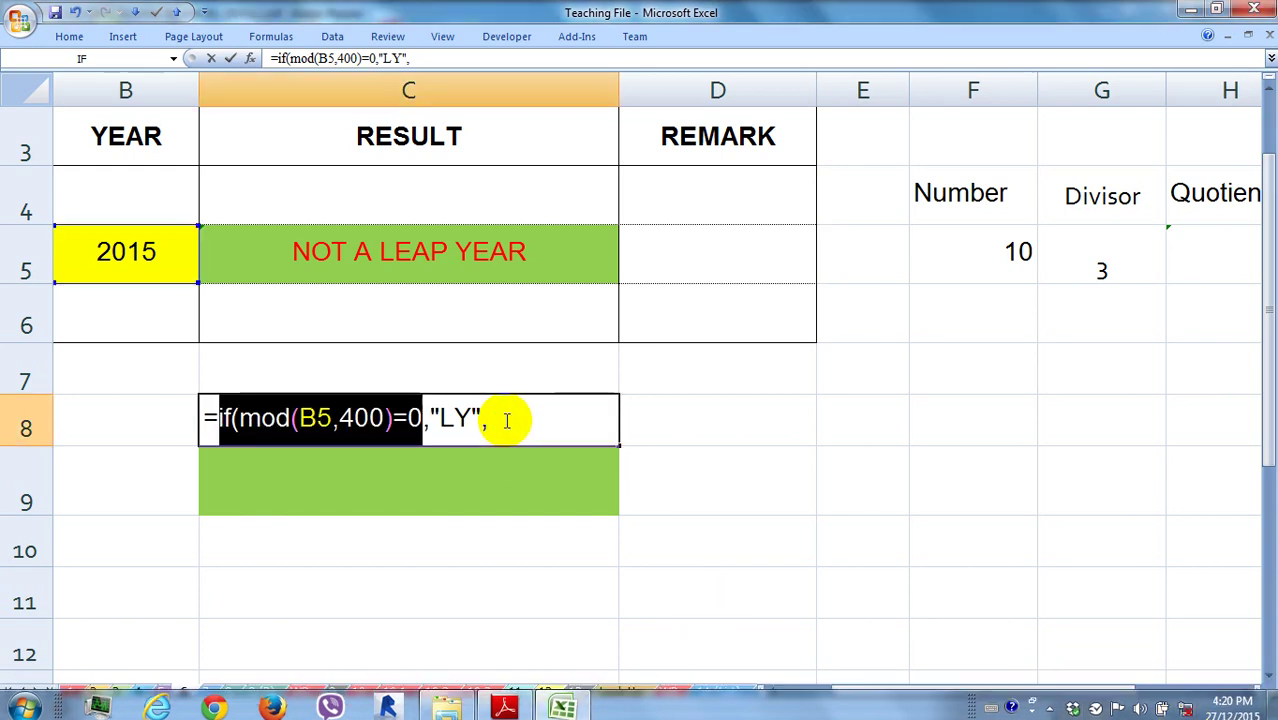
pyautogui.click(508, 420)
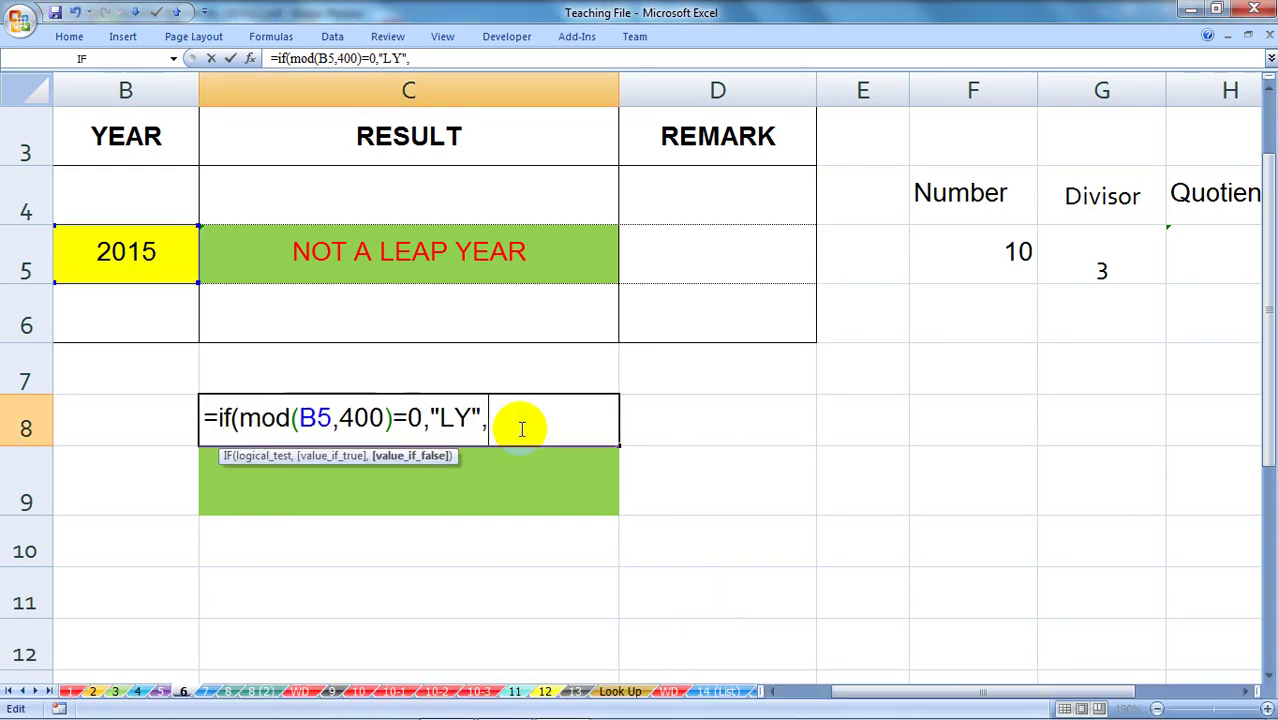
pyautogui.hotkey('ctrl', 'v')
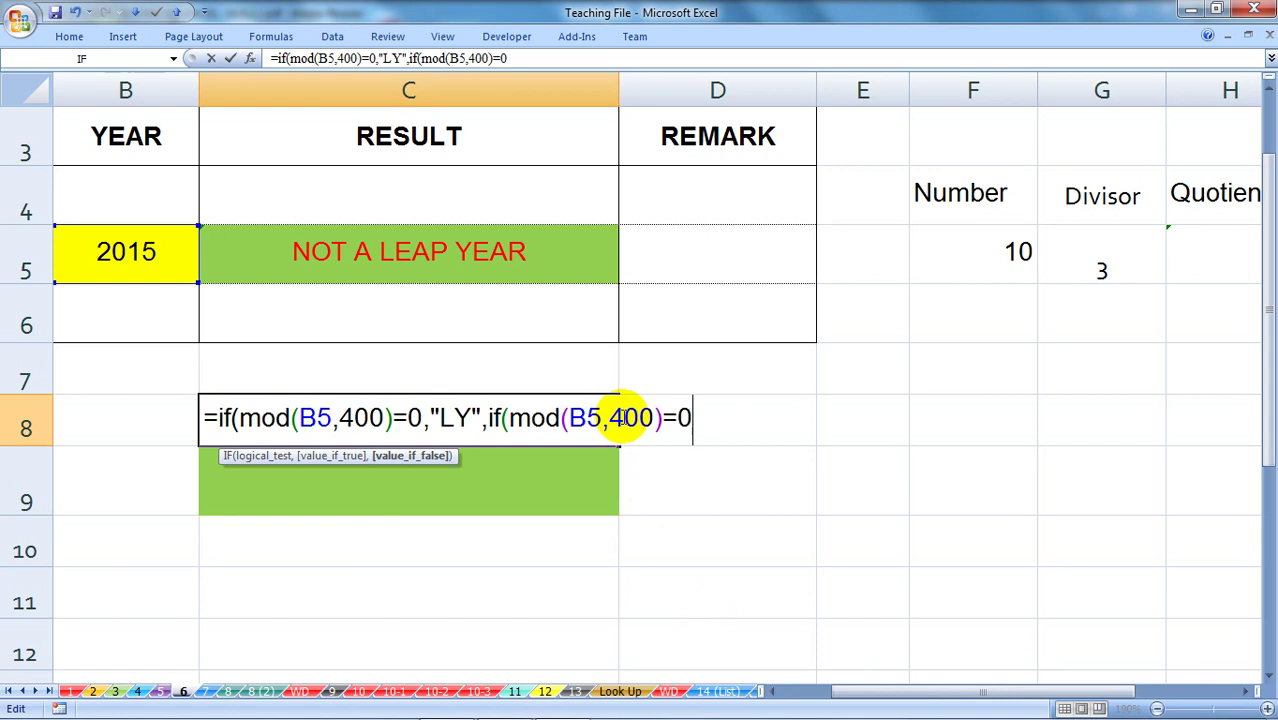
pyautogui.click(646, 437)
pyautogui.press('BackSpace')
pyautogui.write('1')
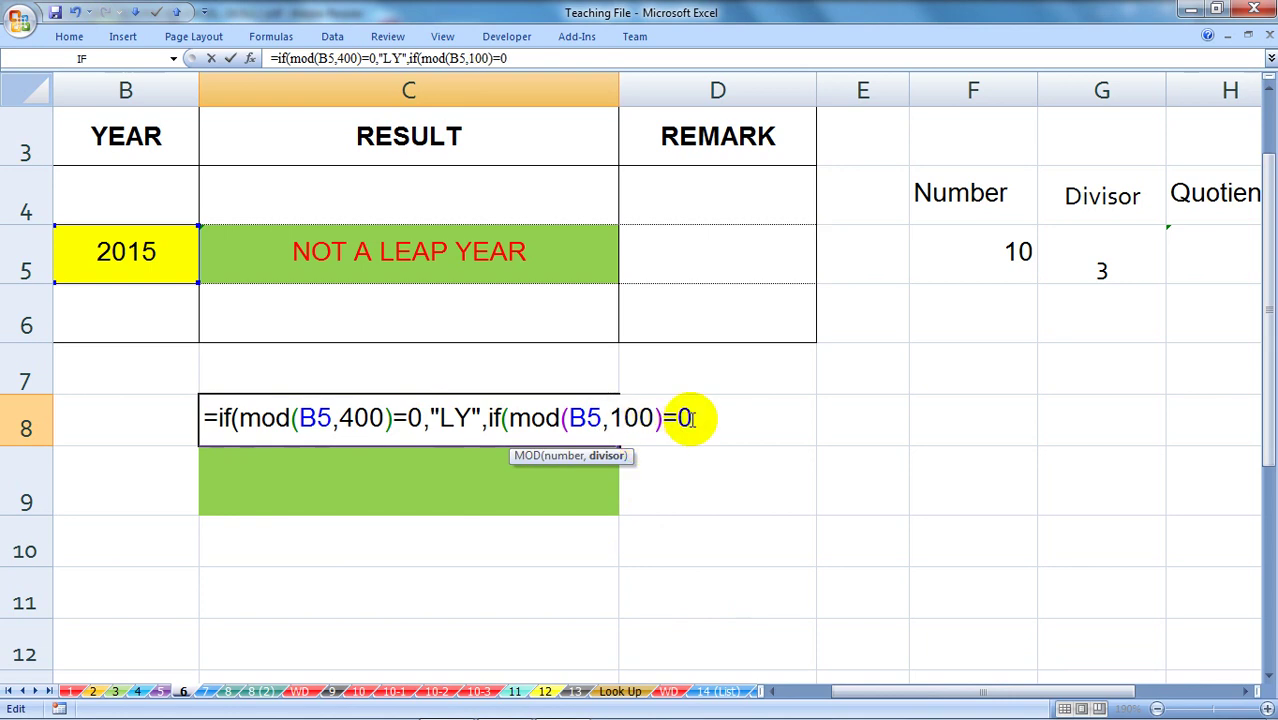
pyautogui.click(741, 434)
pyautogui.write(',')
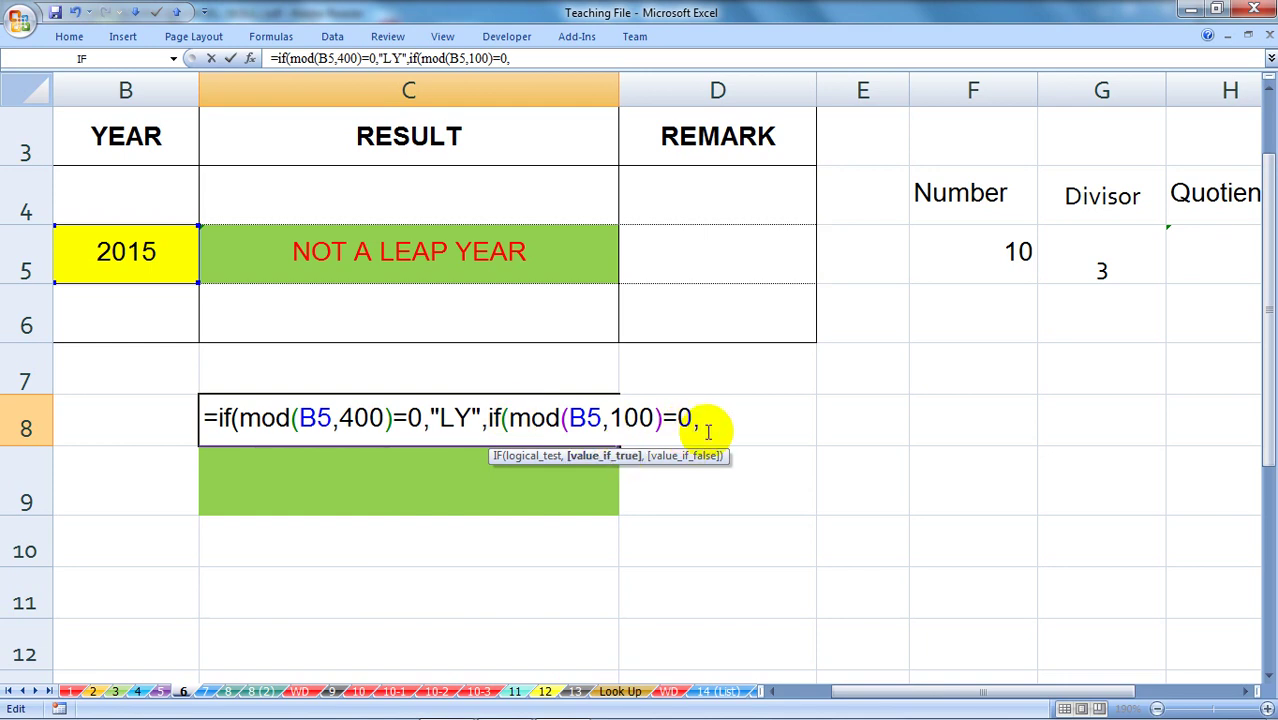
pyautogui.write('NL')
pyautogui.write('Y",')
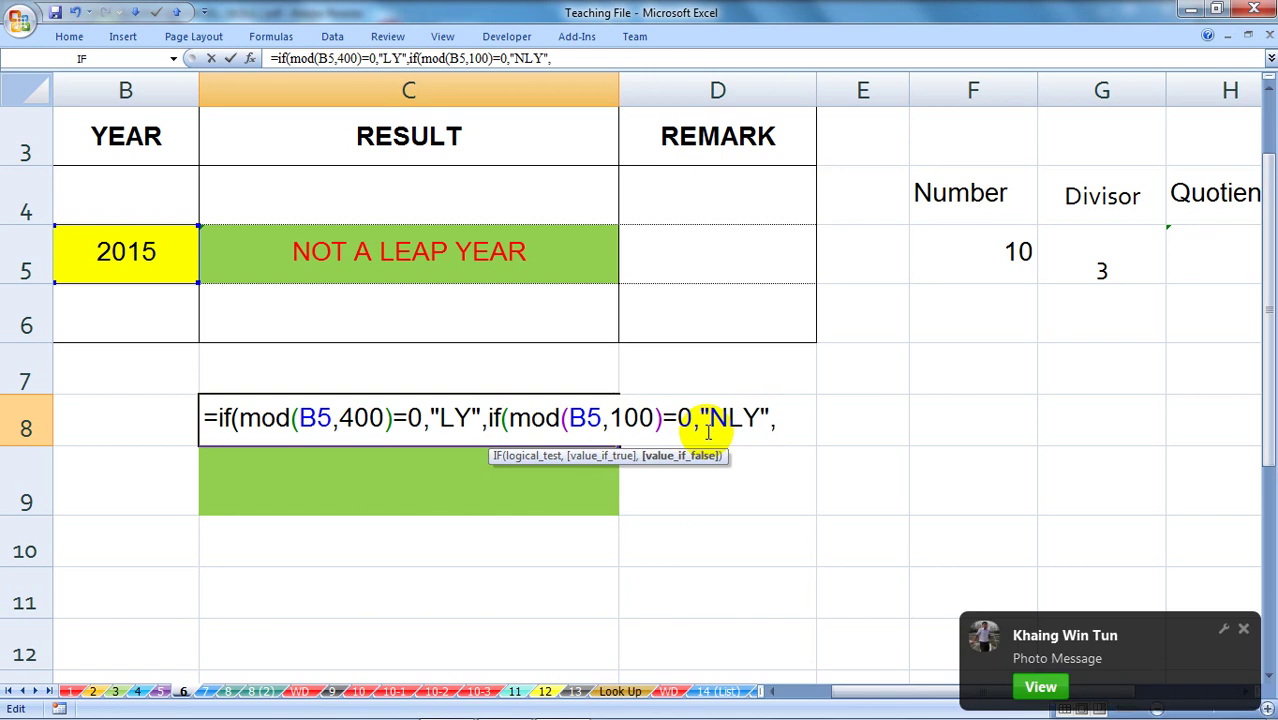
pyautogui.click(1243, 628)
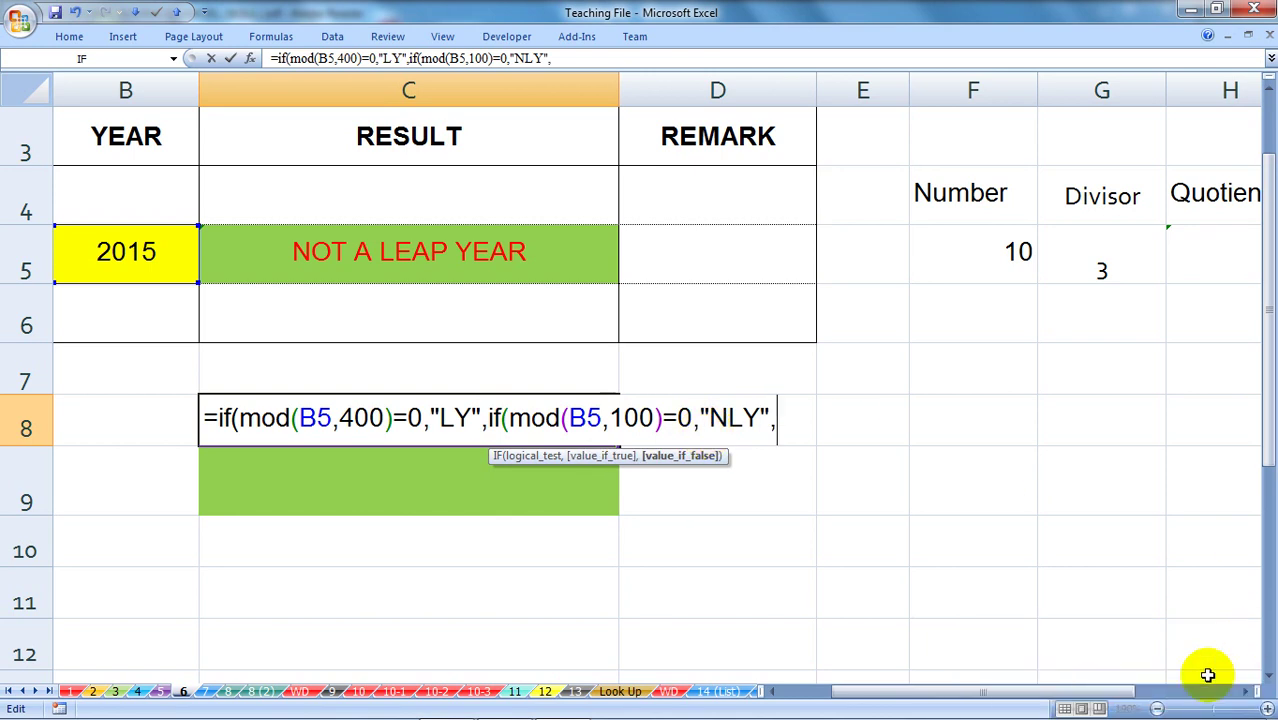
pyautogui.click(1185, 704)
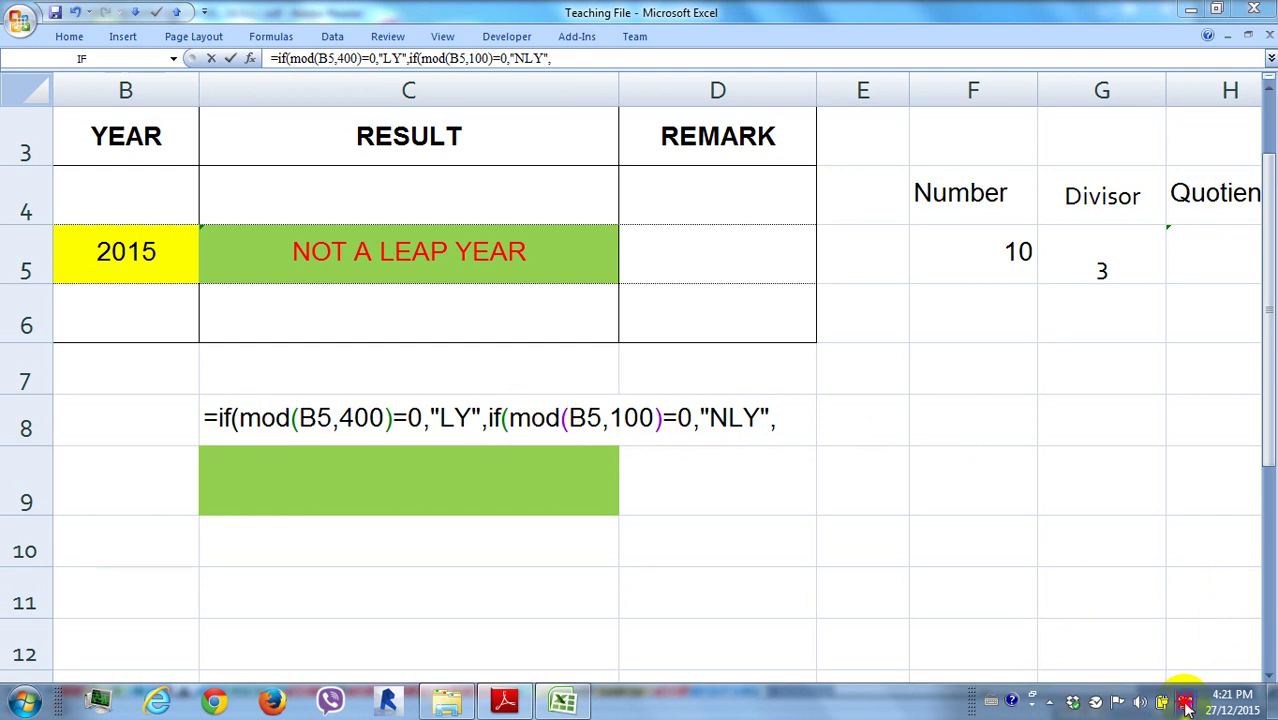
# Open the network connection settings from the notification-area network icon.
pyautogui.click(1048, 704)
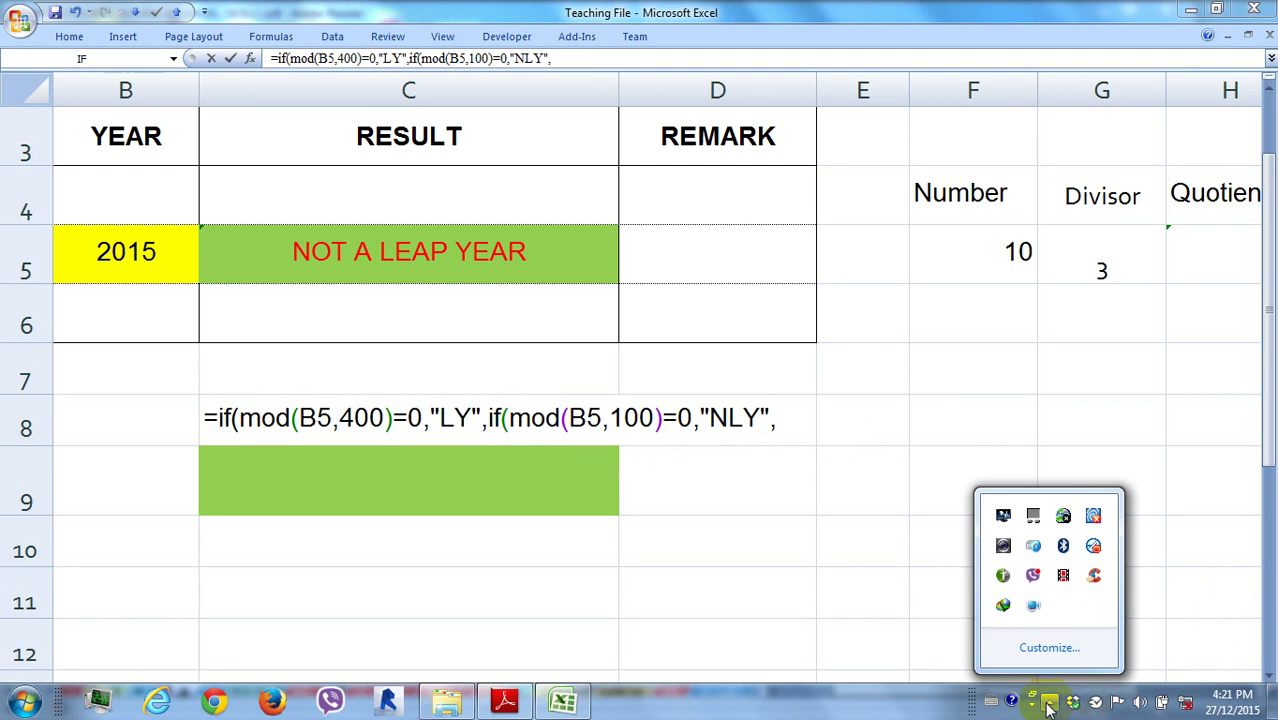
pyautogui.rightClick(1186, 705)
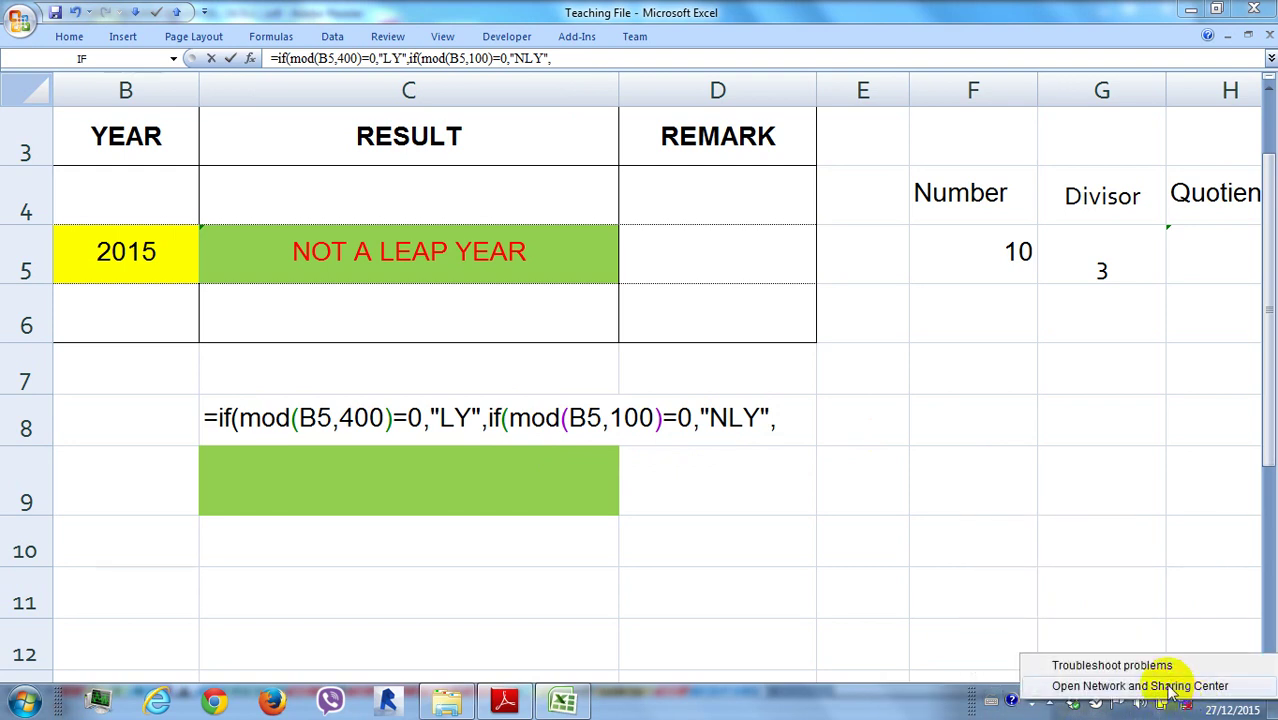
pyautogui.click(1172, 688)
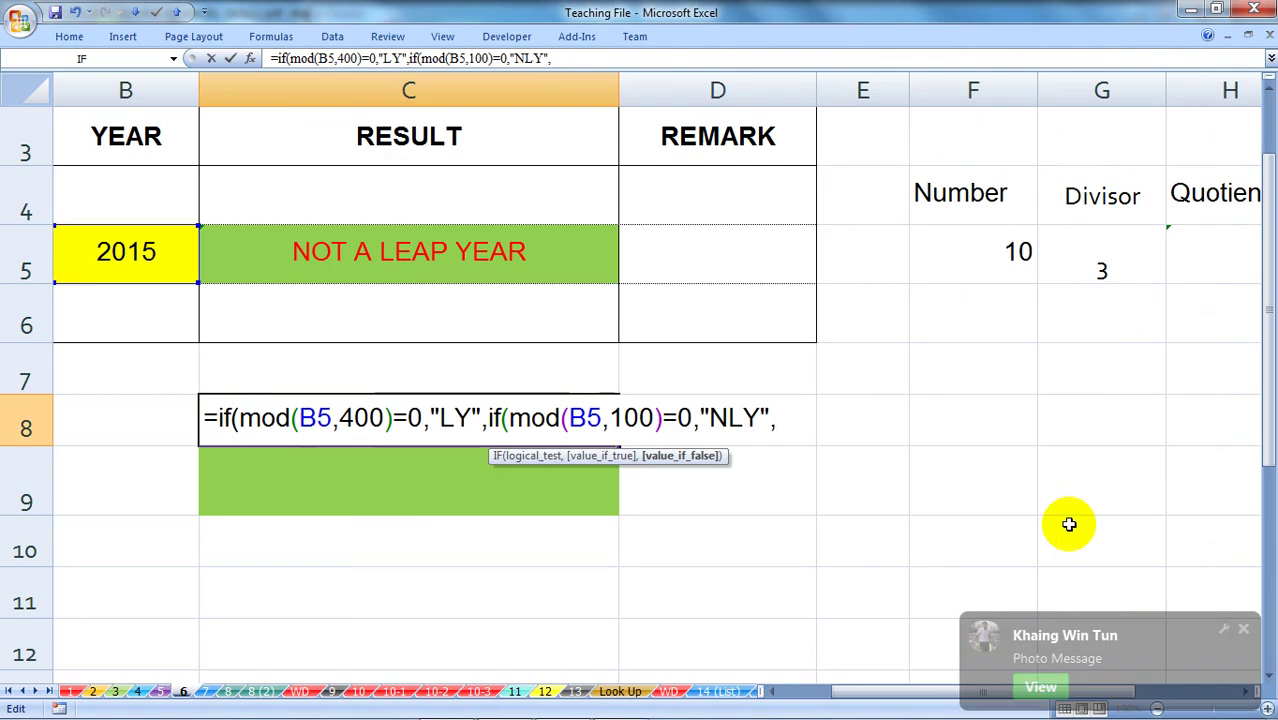
# Finish C8 with if(mod(B5,4)=0,"LY","NLY"))) and commit it, showing NLY for 2015.
pyautogui.click(1244, 632)
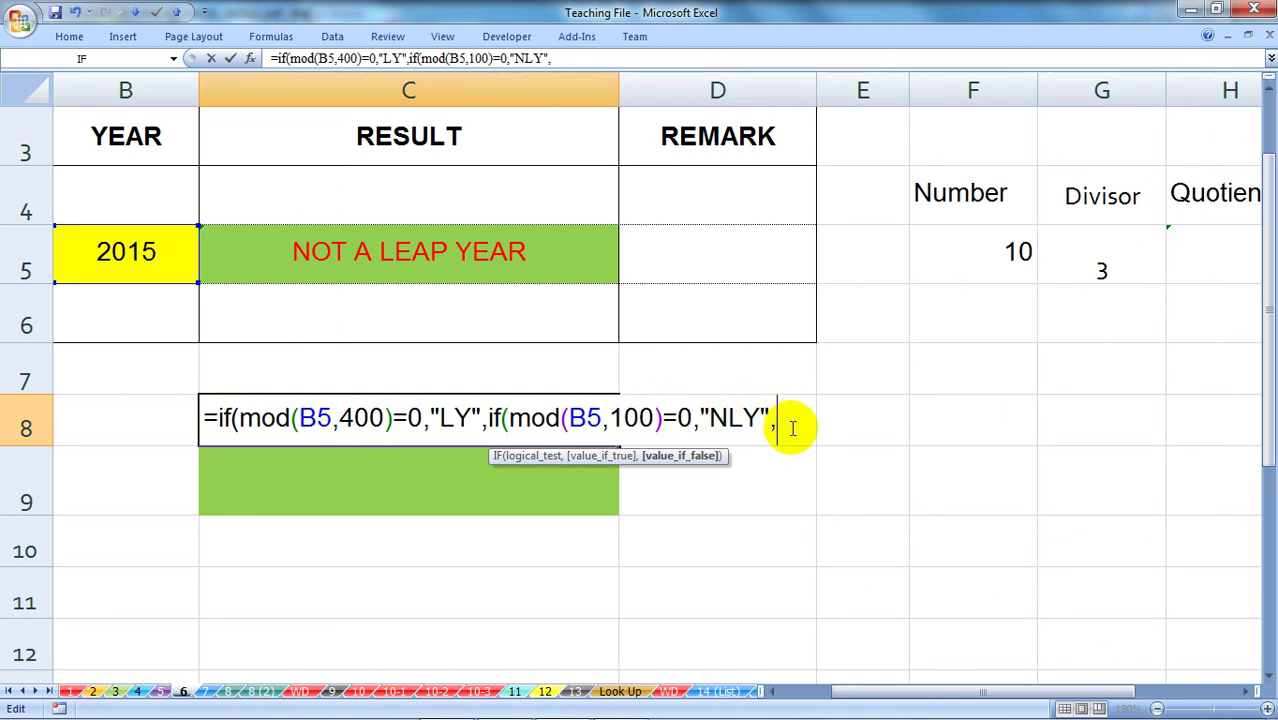
pyautogui.write('if(mod(B5,400)=0')
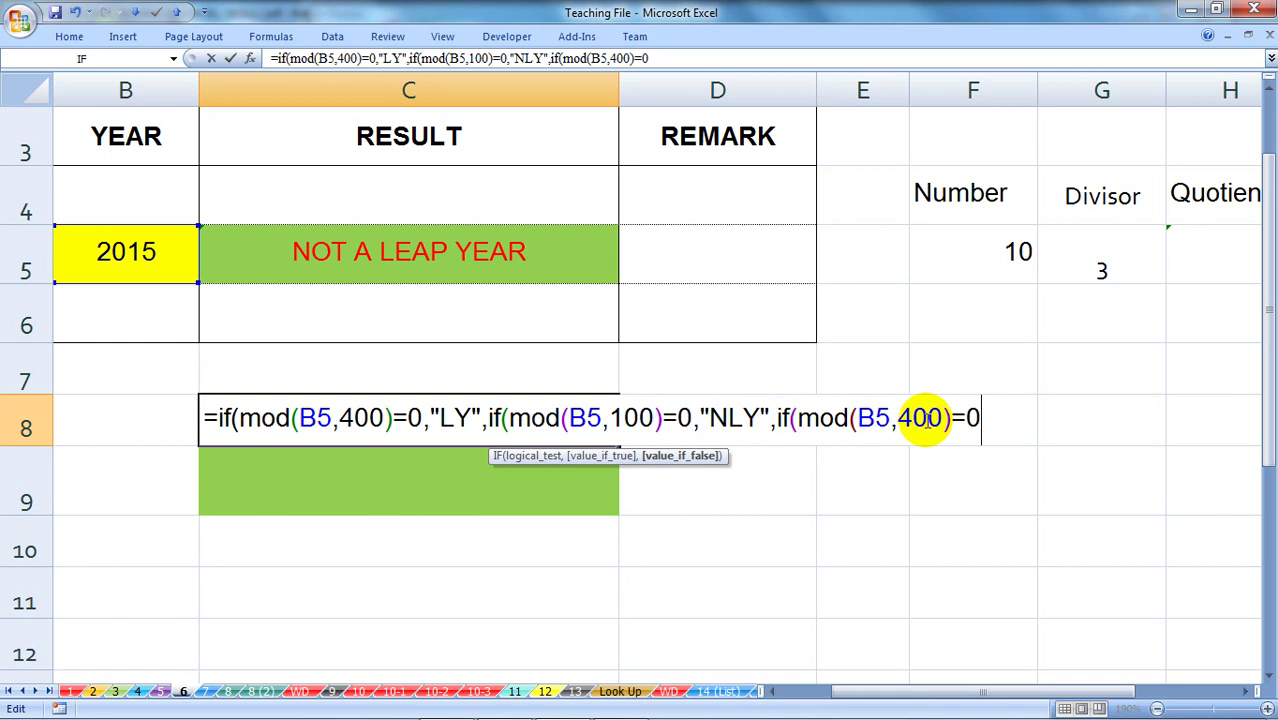
pyautogui.click(915, 418)
pyautogui.press('Delete')
pyautogui.press('Delete')
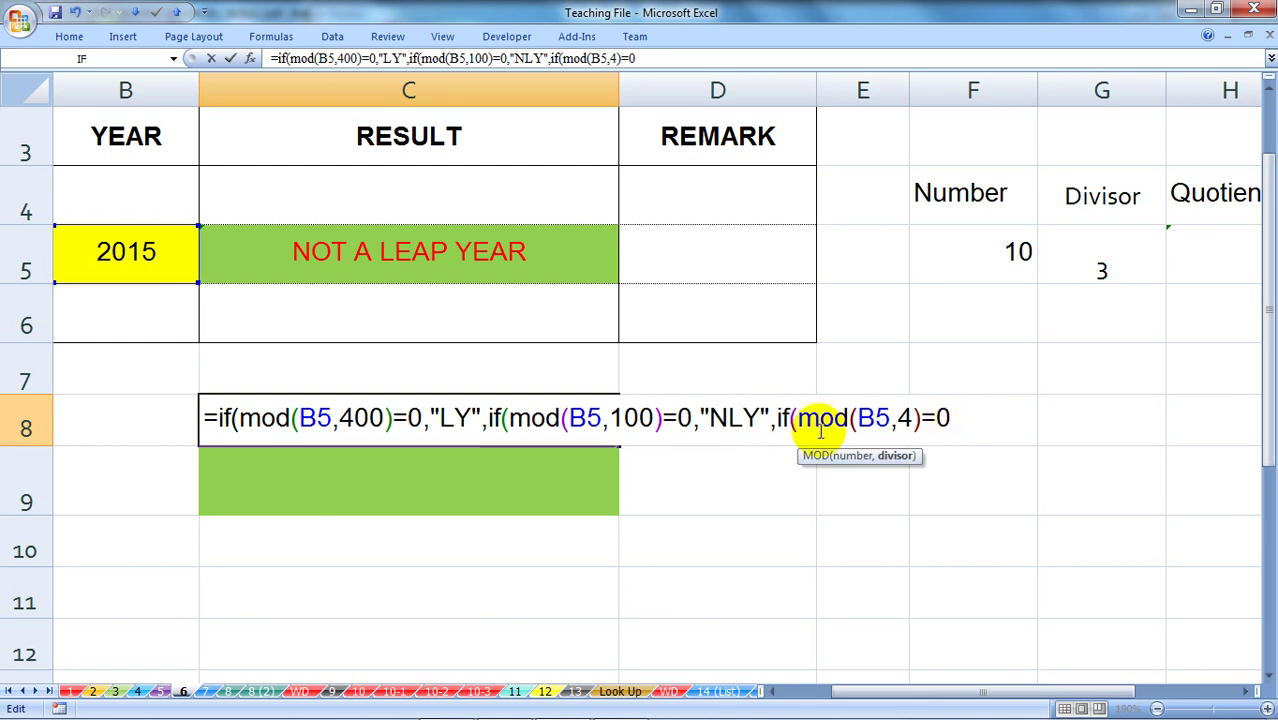
pyautogui.click(979, 422)
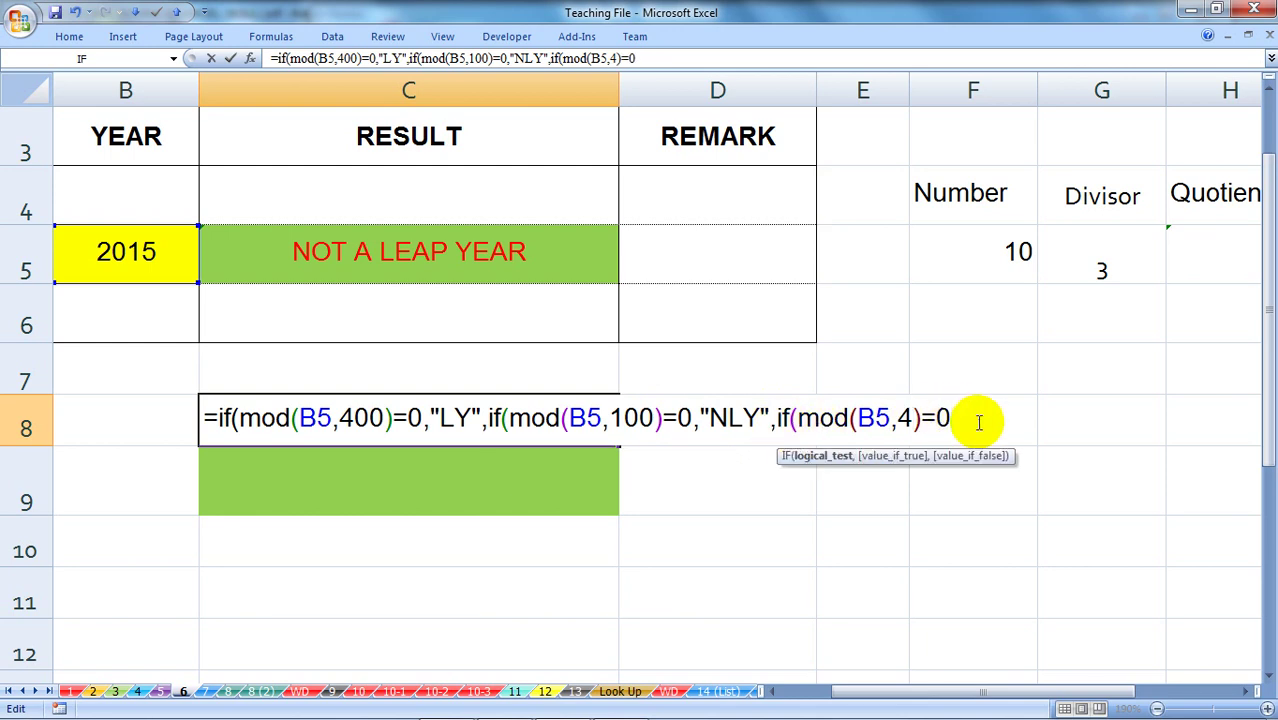
pyautogui.write(',"L')
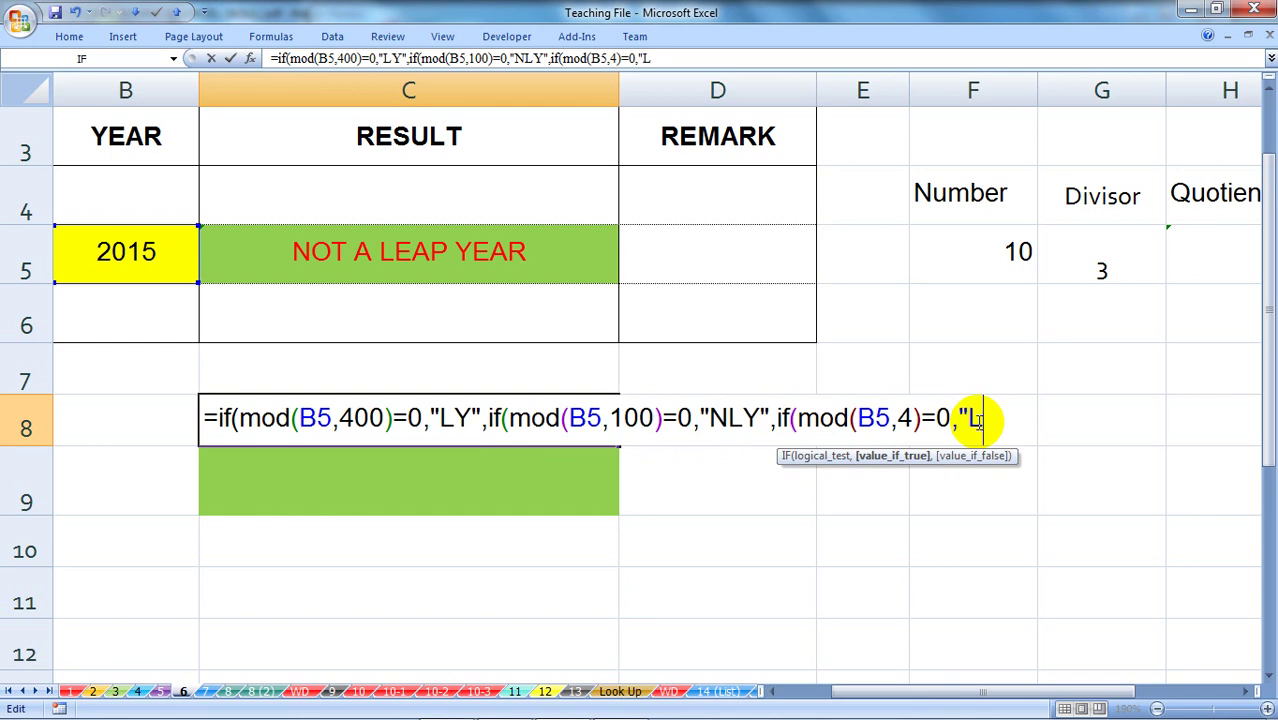
pyautogui.write('Y",')
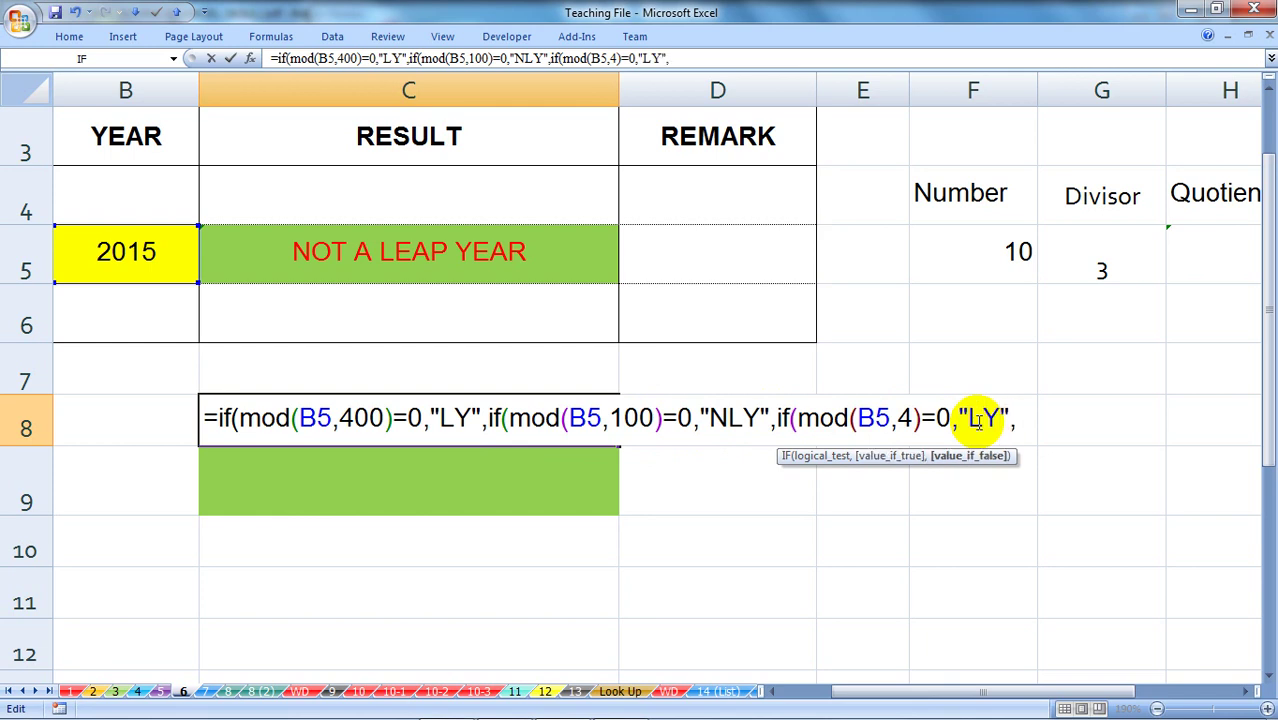
pyautogui.write('"NLY')
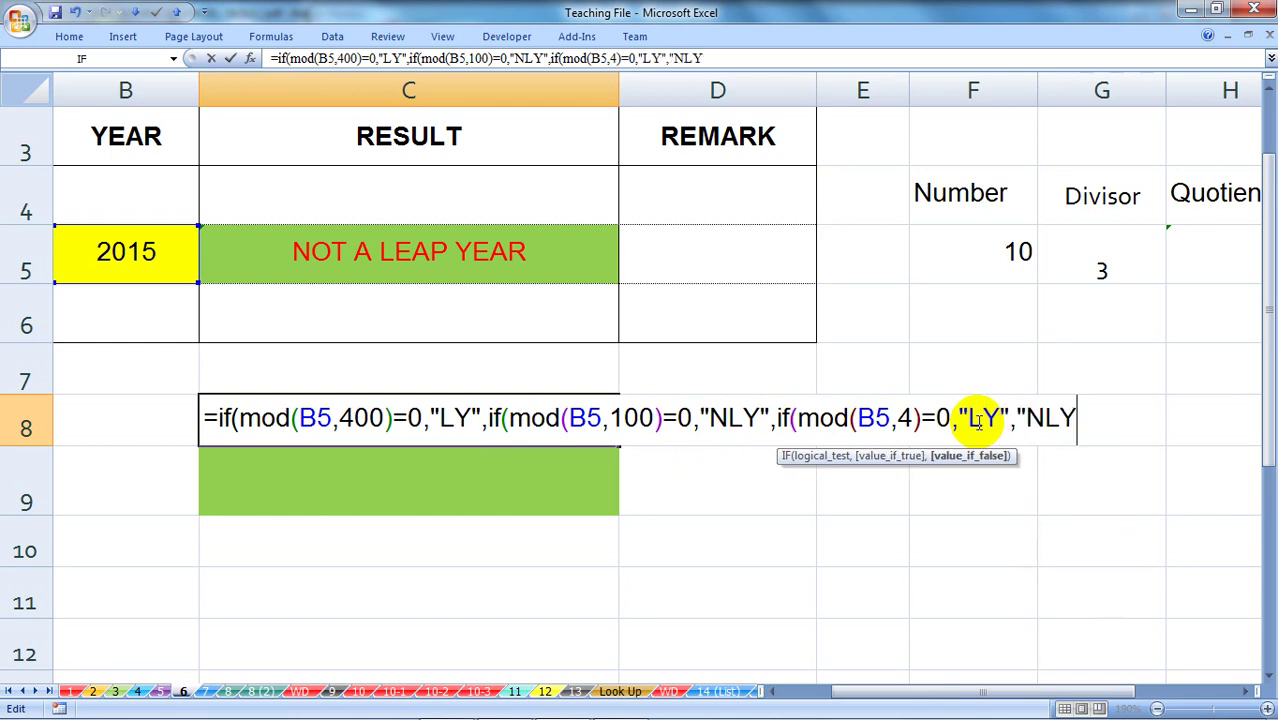
pyautogui.write('"')
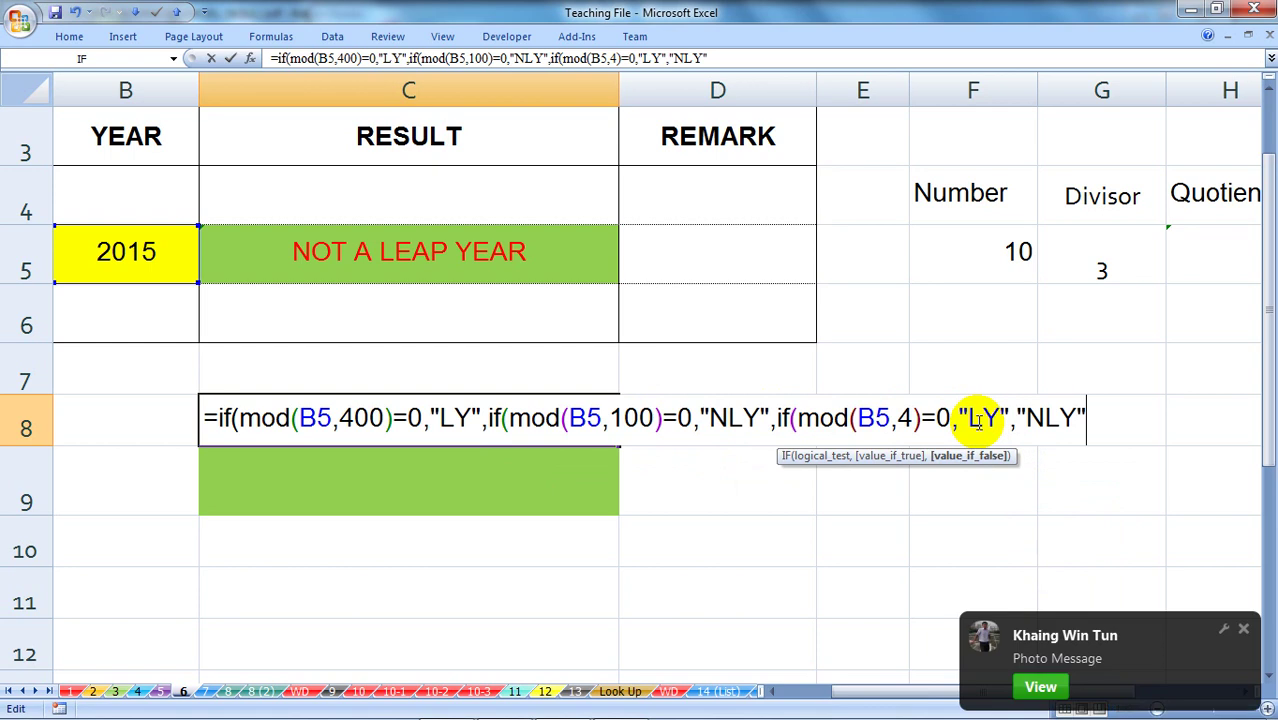
pyautogui.write('))')
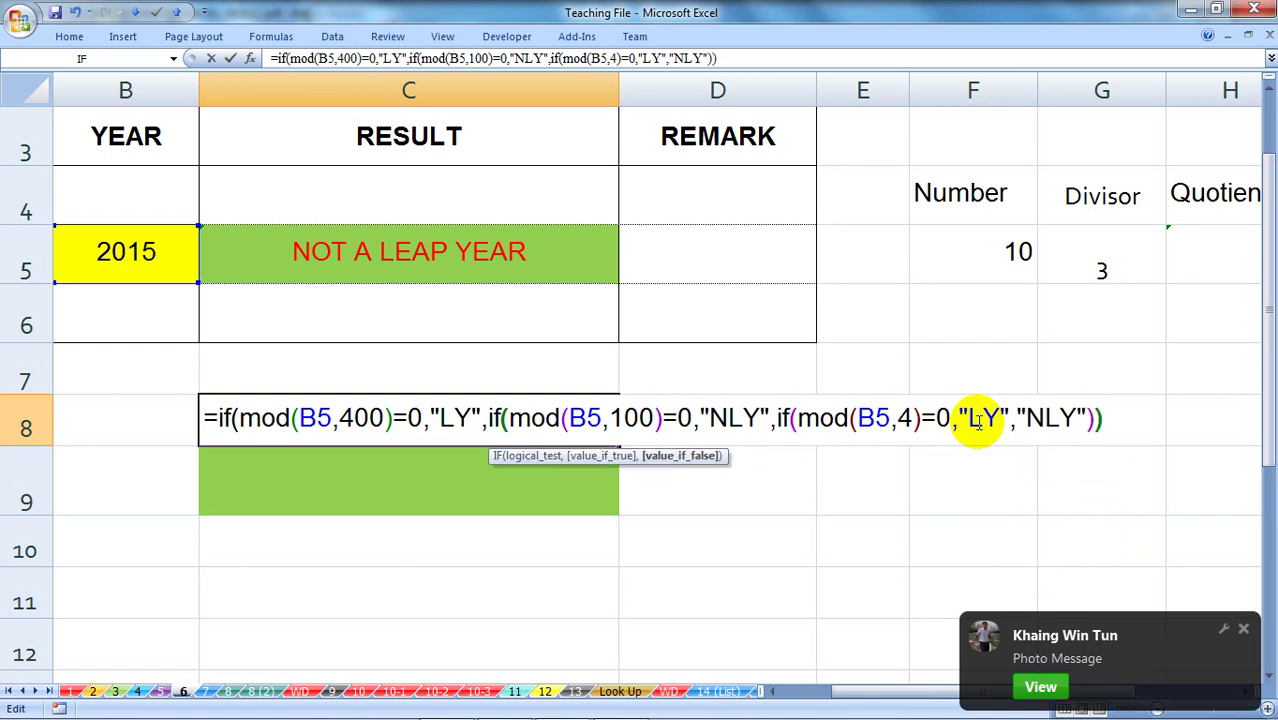
pyautogui.write(')')
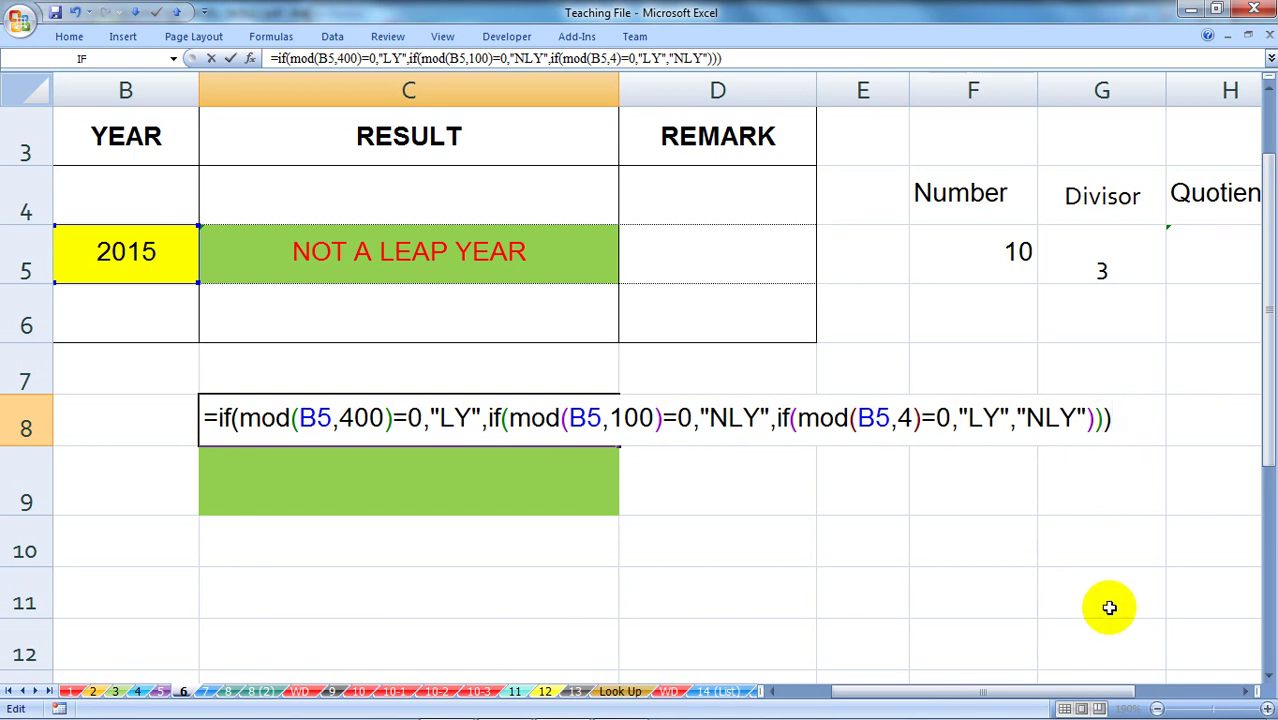
pyautogui.press('Return')
# Enter 4, then 100, as test years in B5 to check C5 and C8.
pyautogui.click(308, 419)
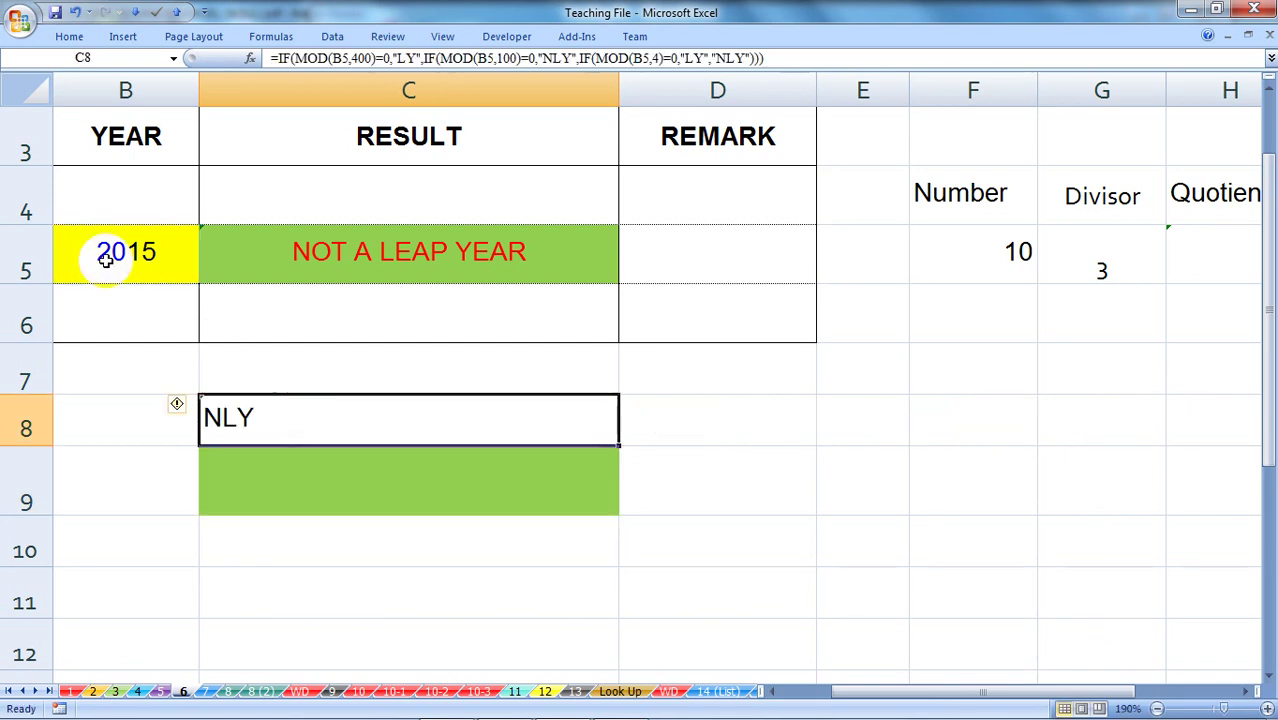
pyautogui.click(137, 251)
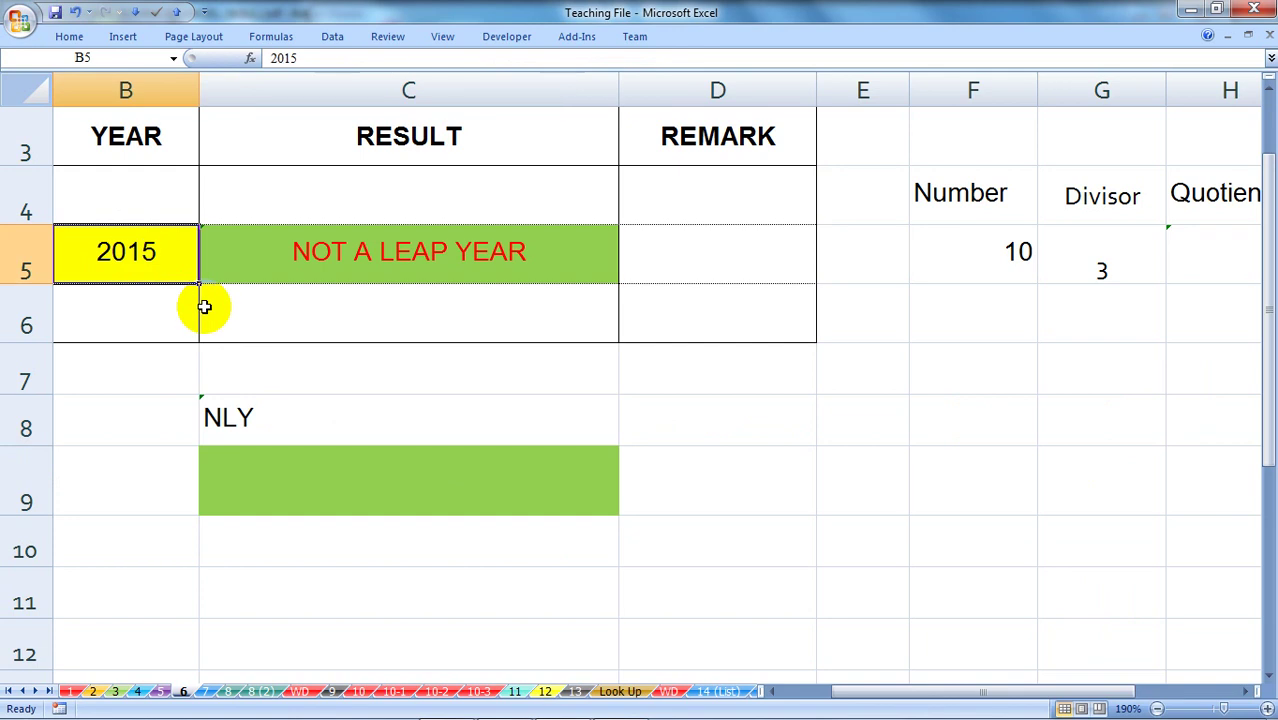
pyautogui.write('4')
pyautogui.press('Return')
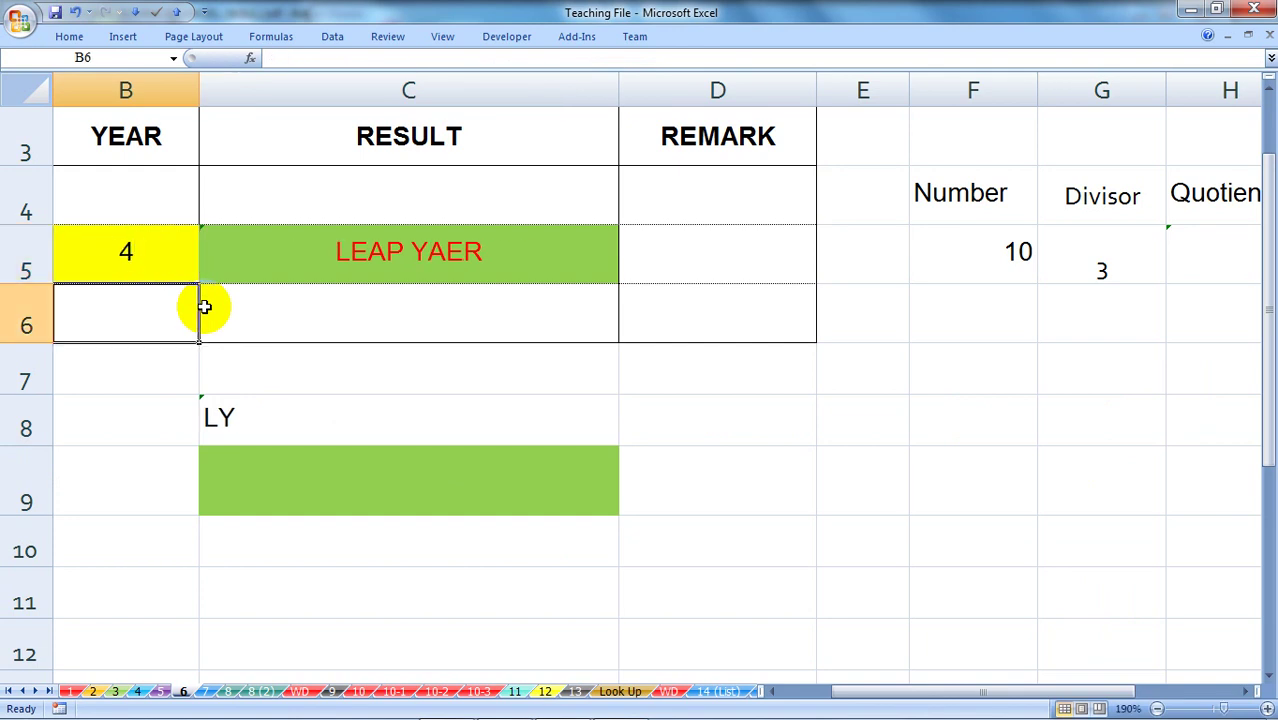
pyautogui.click(123, 251)
pyautogui.write('100')
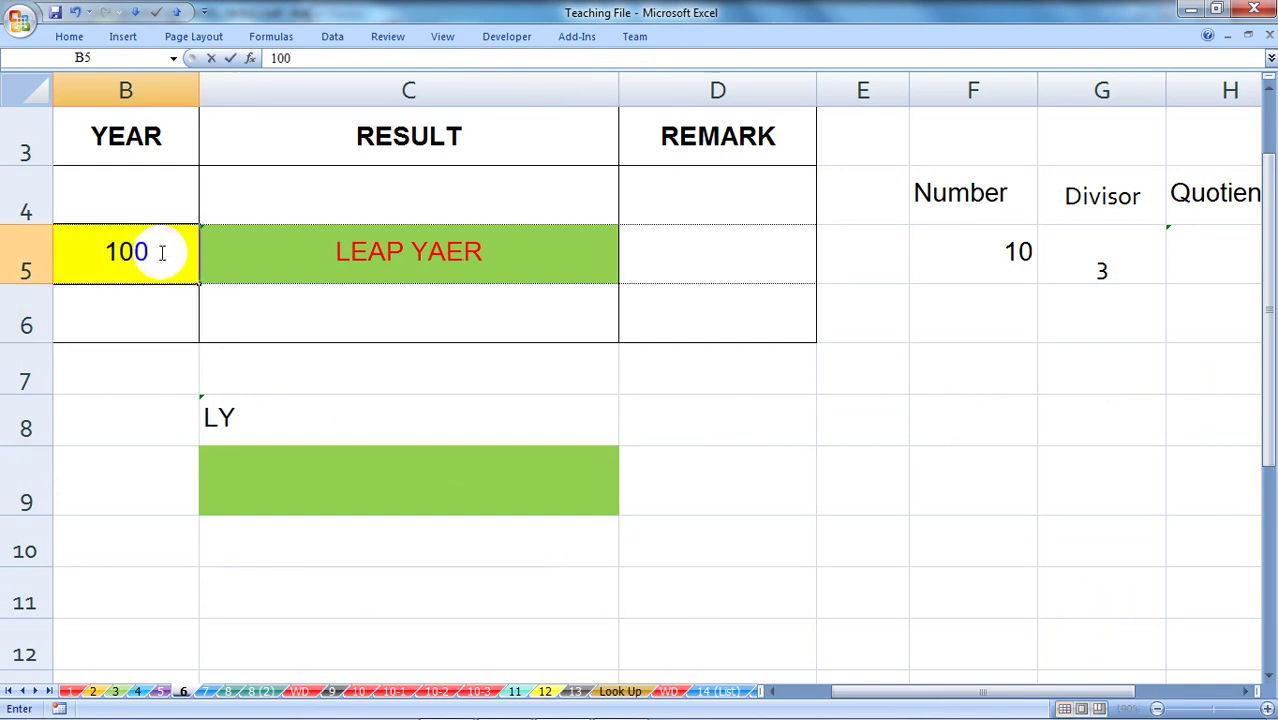
pyautogui.press('Return')
# Enter 400 in B5 so C8 returns LY, and dismiss the photo notification.
pyautogui.click(265, 422)
pyautogui.click(131, 251)
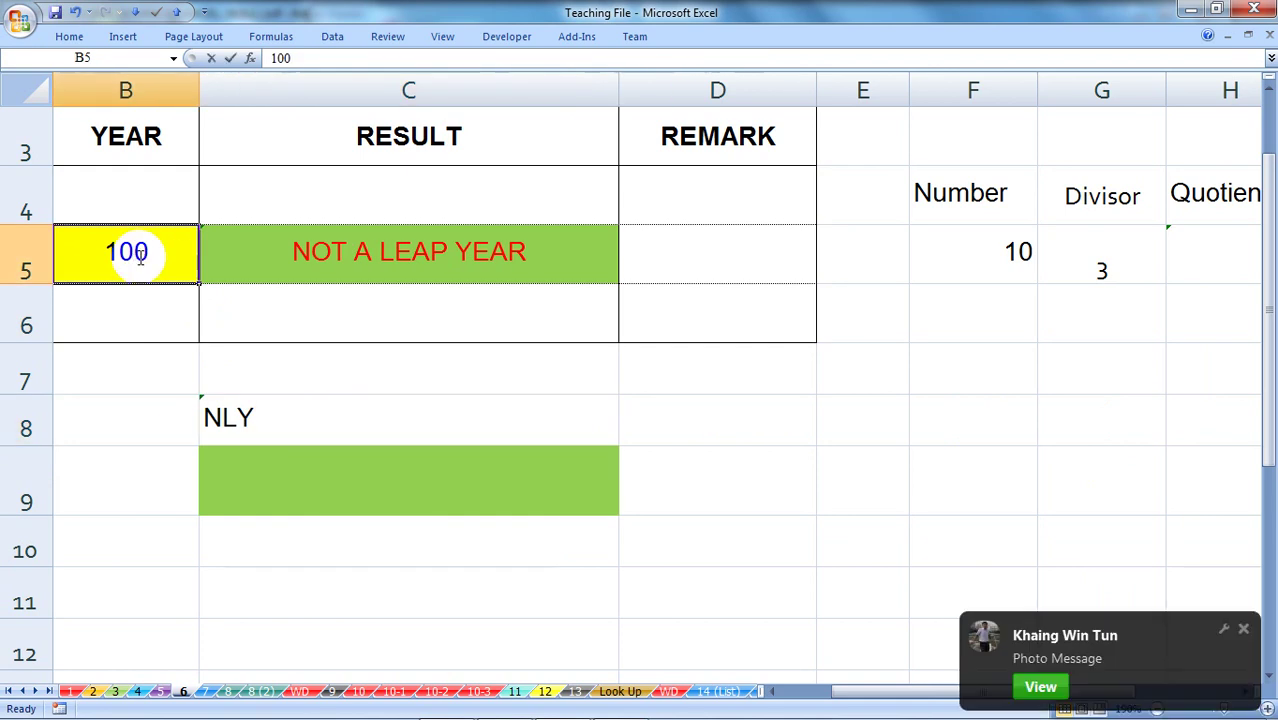
pyautogui.write('400')
pyautogui.press('Return')
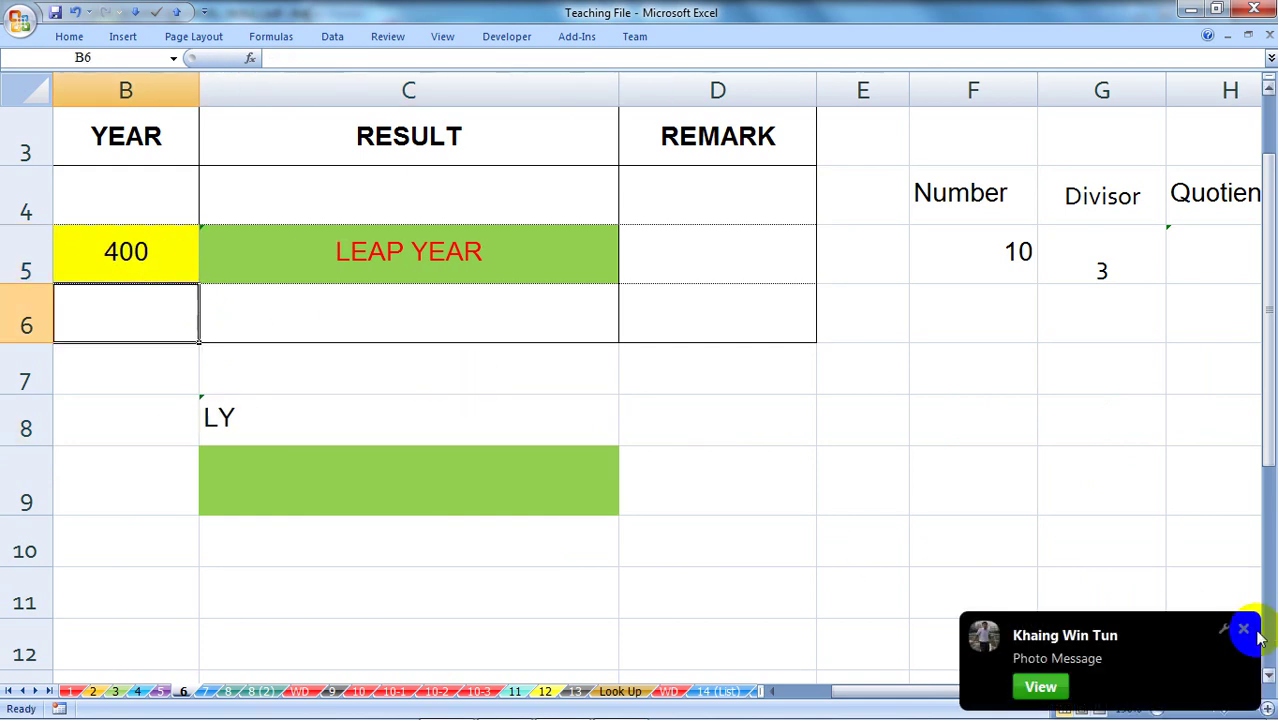
pyautogui.click(1243, 628)
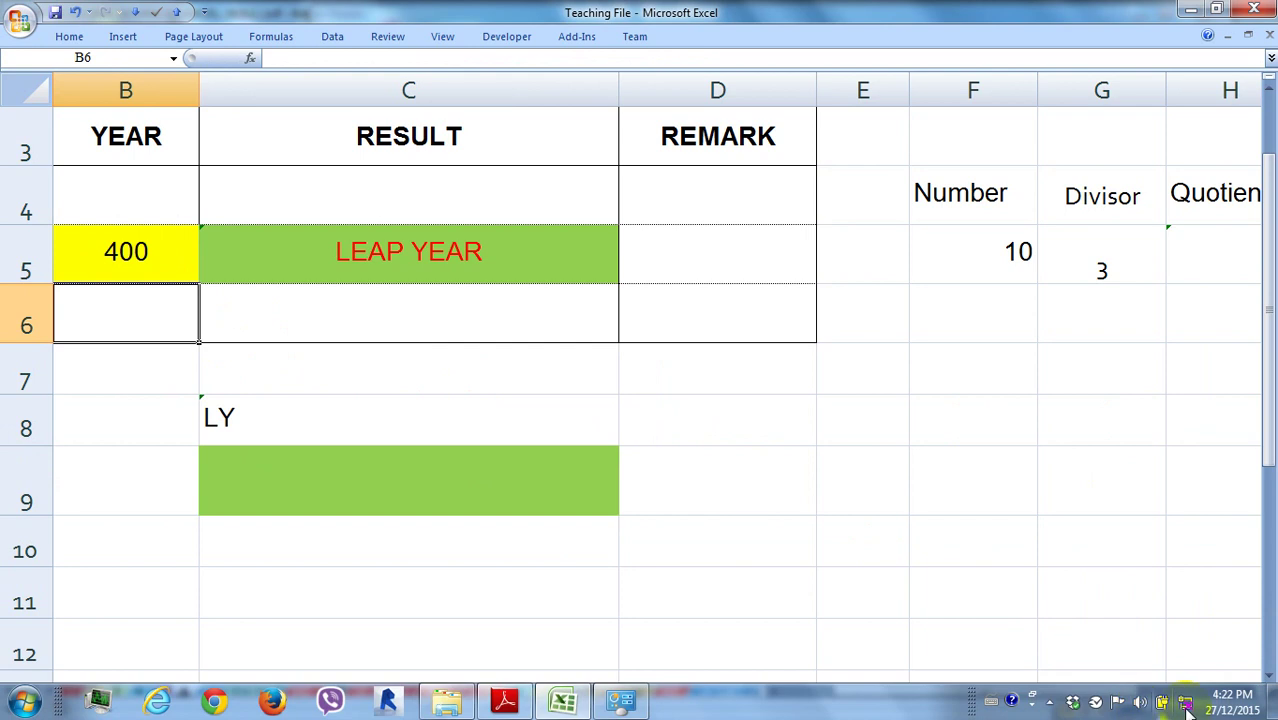
pyautogui.click(1188, 703)
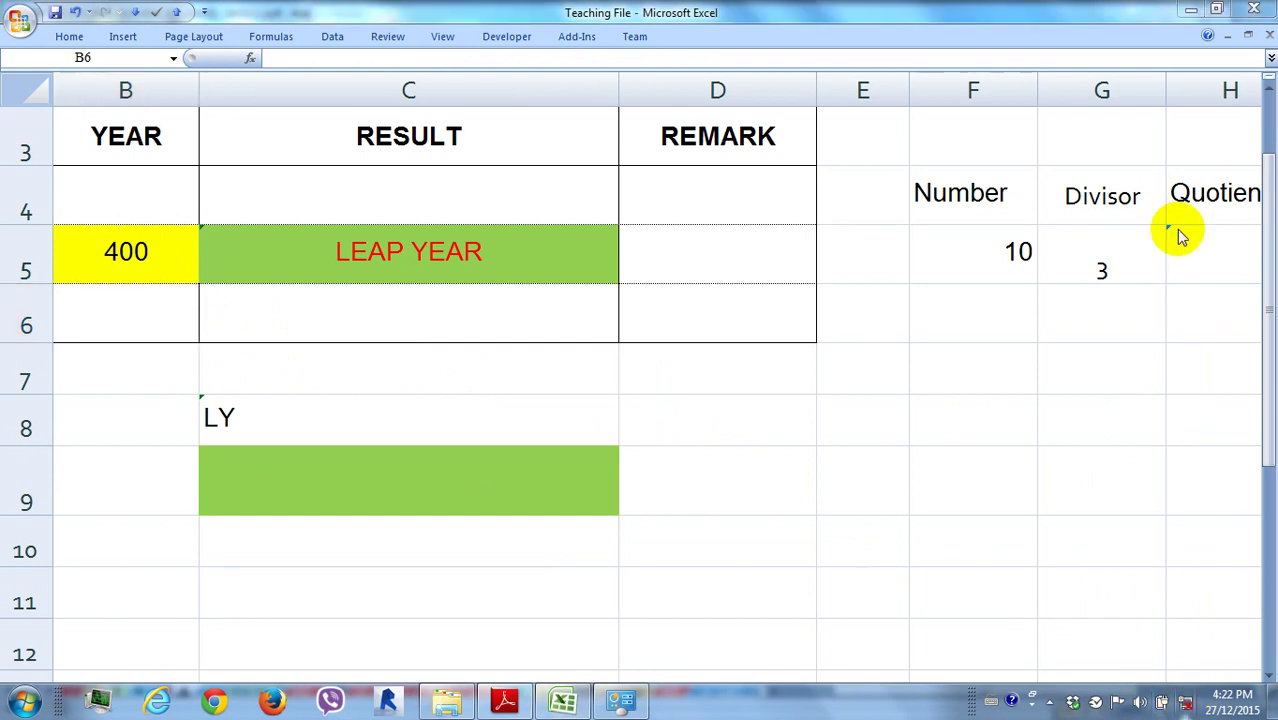
# Switch from Excel to Adobe Reader's page 12 showing the Chart-1 and Chart-2 flowcharts.
pyautogui.click(1191, 11)
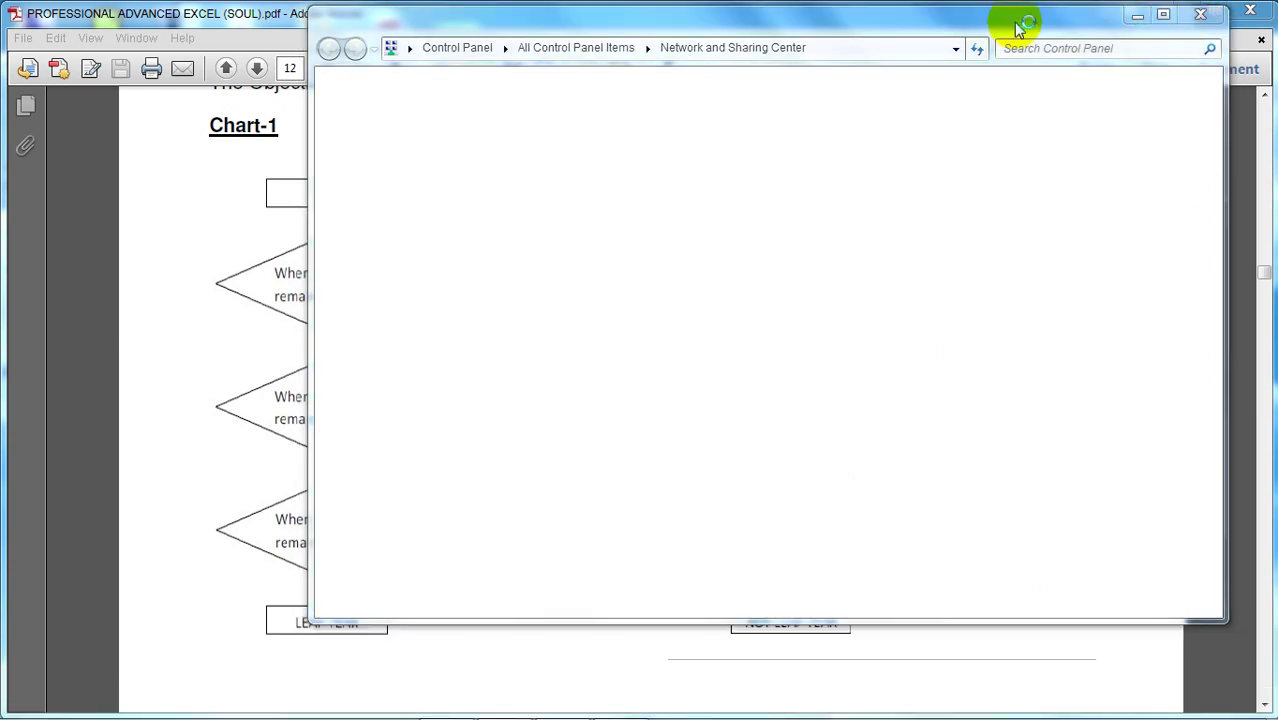
pyautogui.click(209, 232)
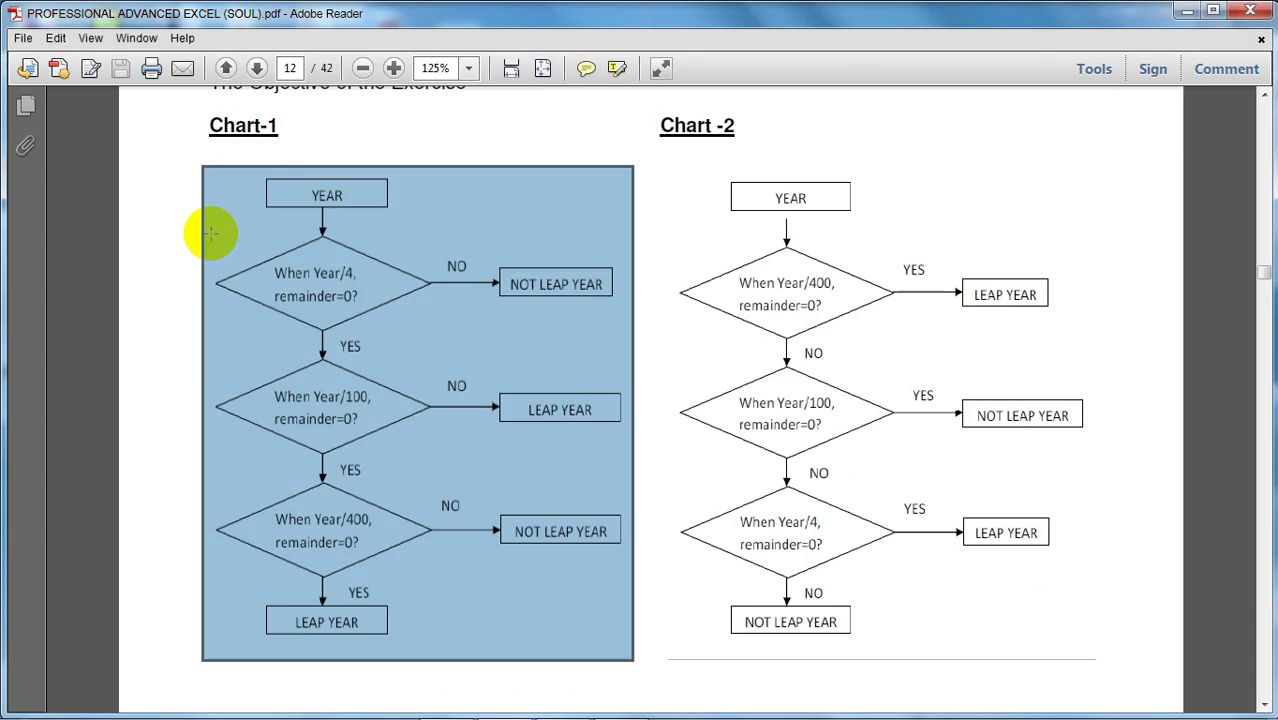
pyautogui.click(658, 340)
pyautogui.moveTo(562, 702)
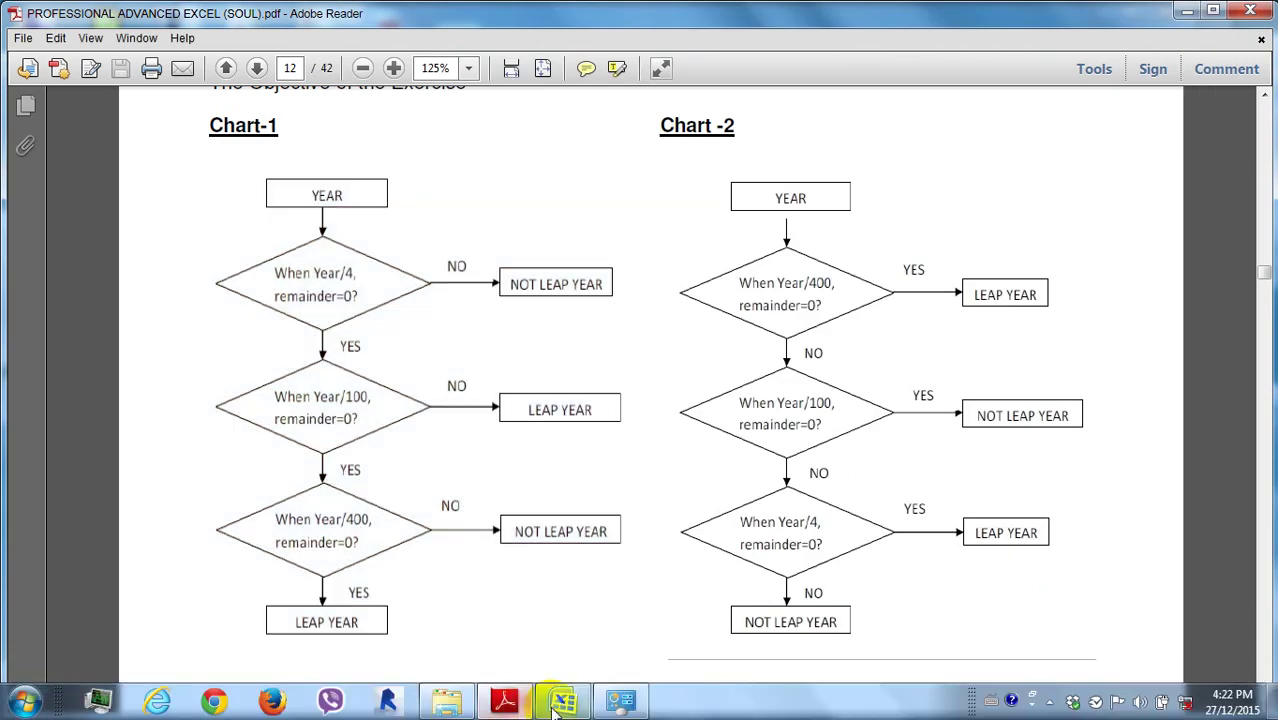
# Close the stray Control Panel window from the taskbar.
pyautogui.click(562, 702)
pyautogui.rightClick(620, 702)
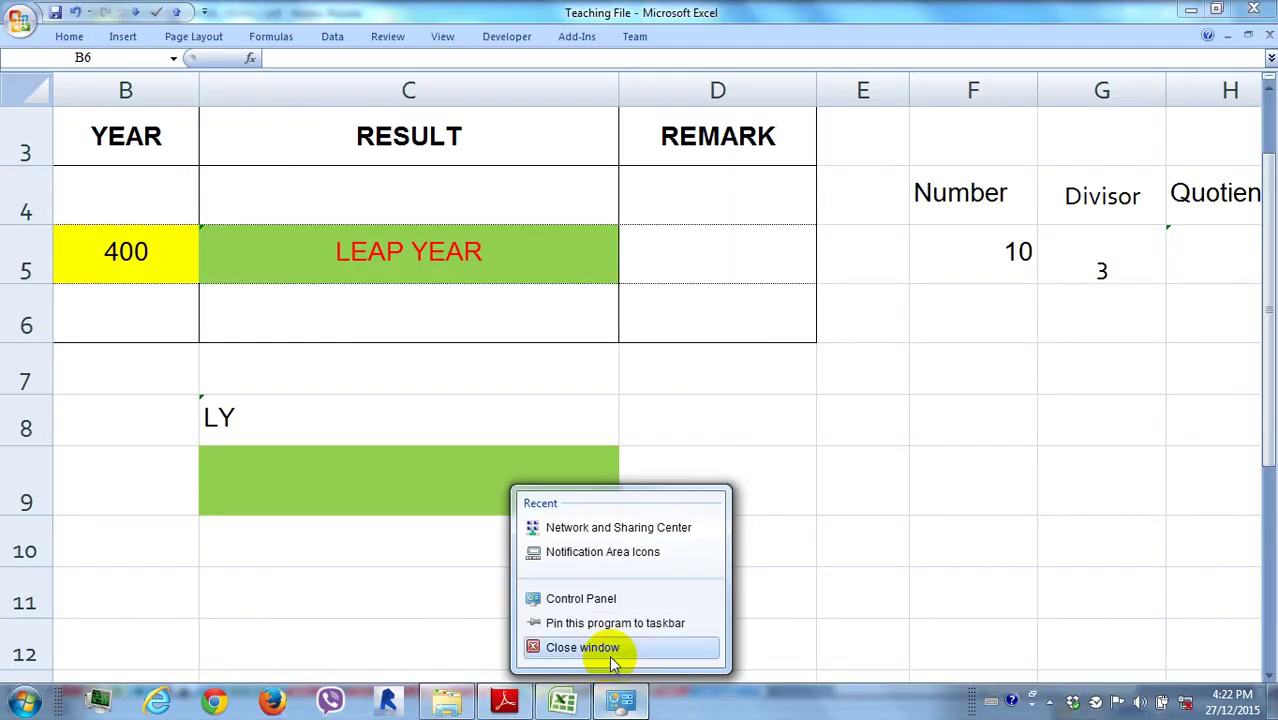
pyautogui.click(611, 652)
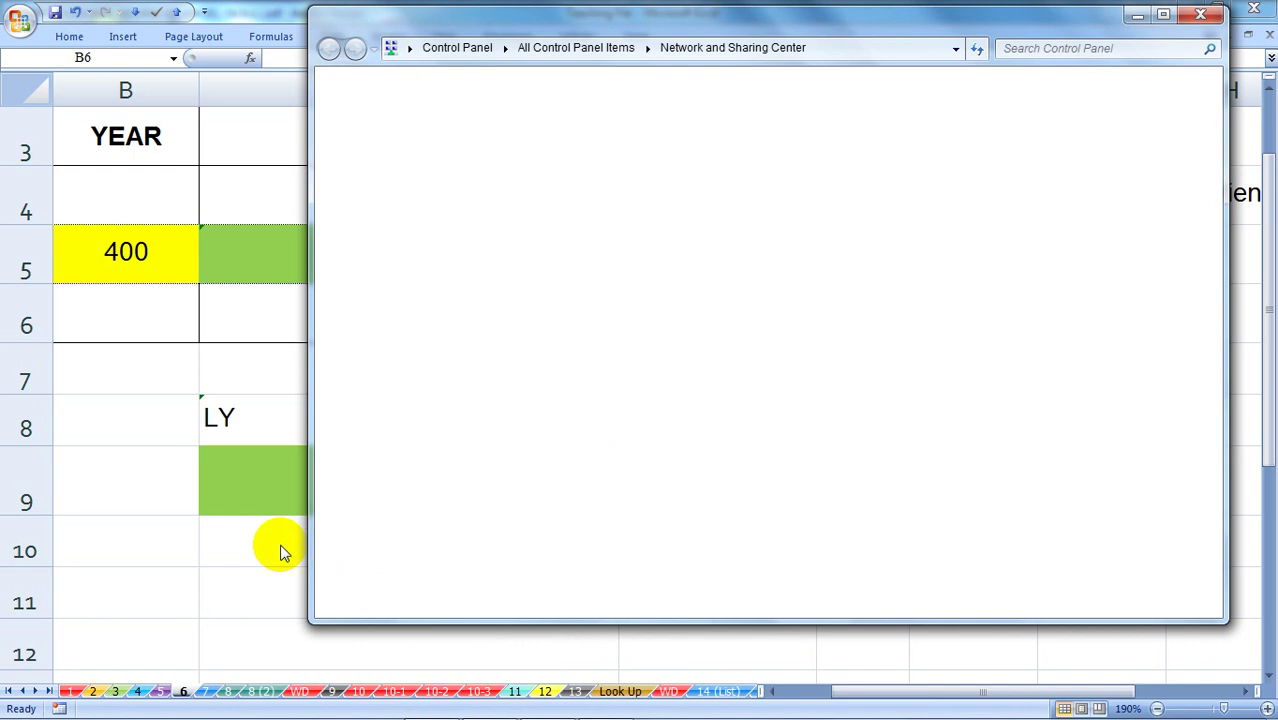
# Delete the nested leap-year formula from cell C8 in Excel.
pyautogui.click(259, 433)
pyautogui.click(354, 425)
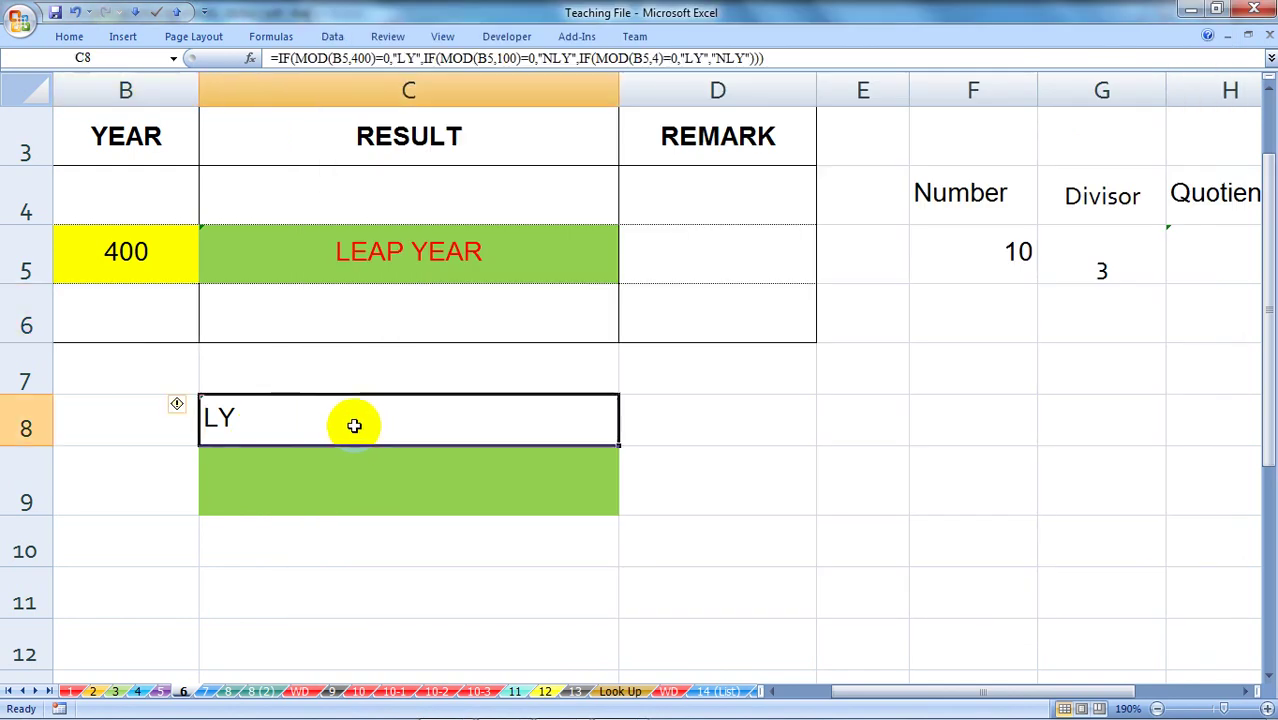
pyautogui.press('Delete')
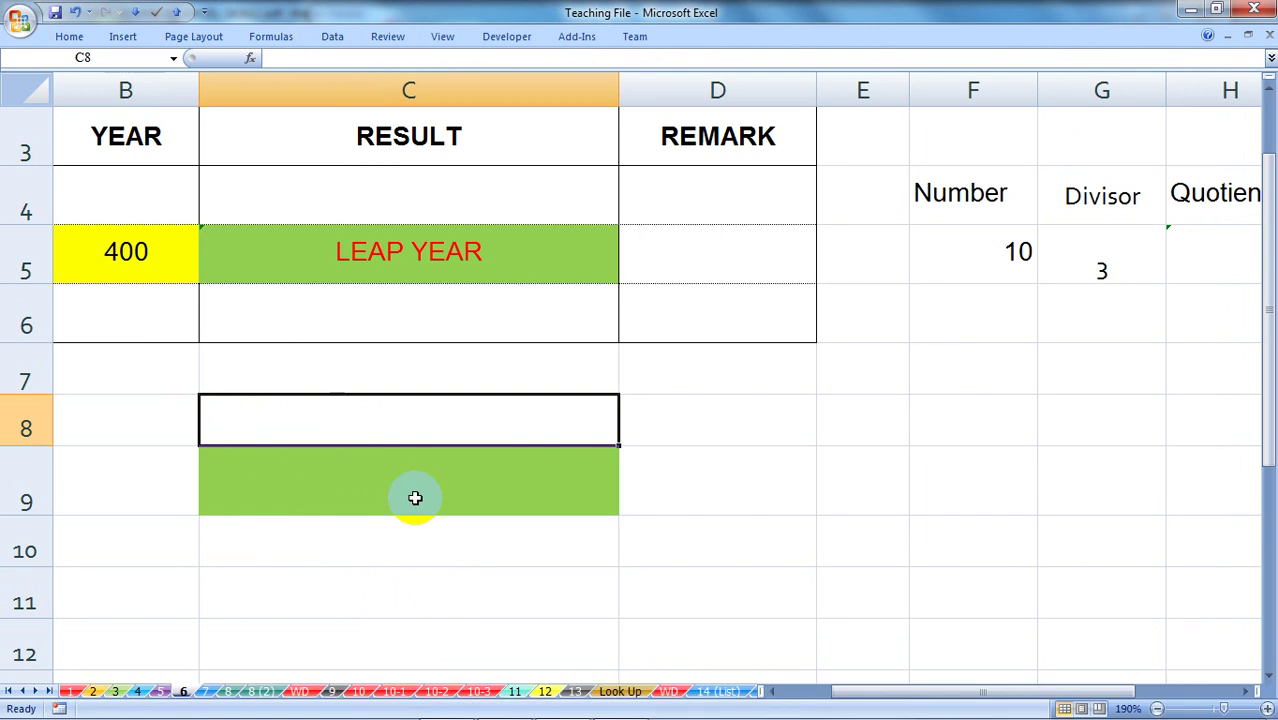
# Start C8's formula with =if(mod(B5,400)=0 as the first test.
pyautogui.write('=i')
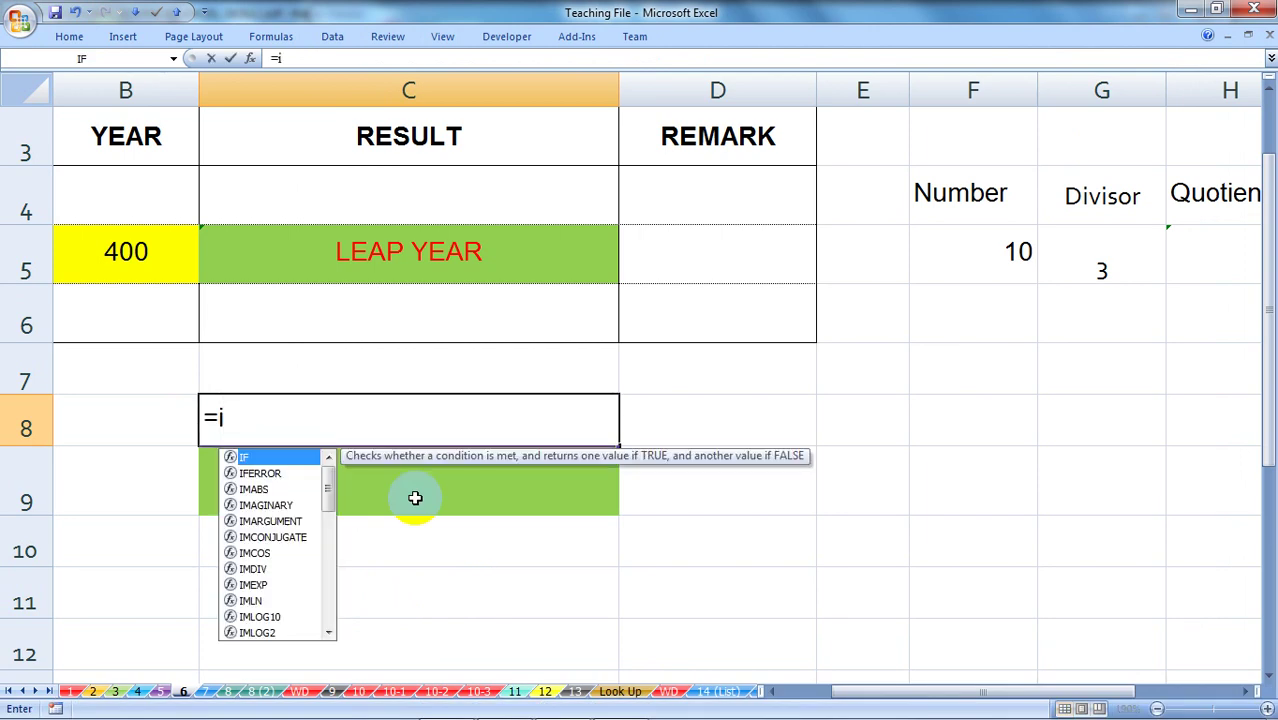
pyautogui.press('Escape')
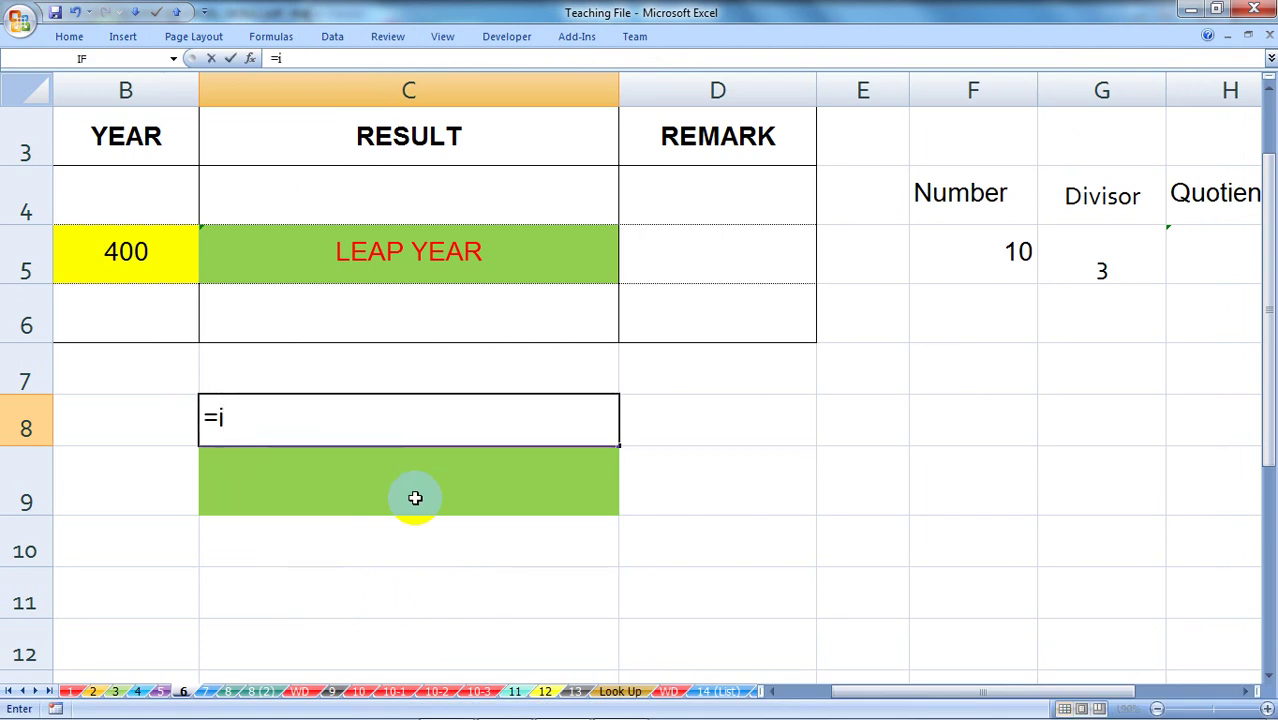
pyautogui.write('f(mo')
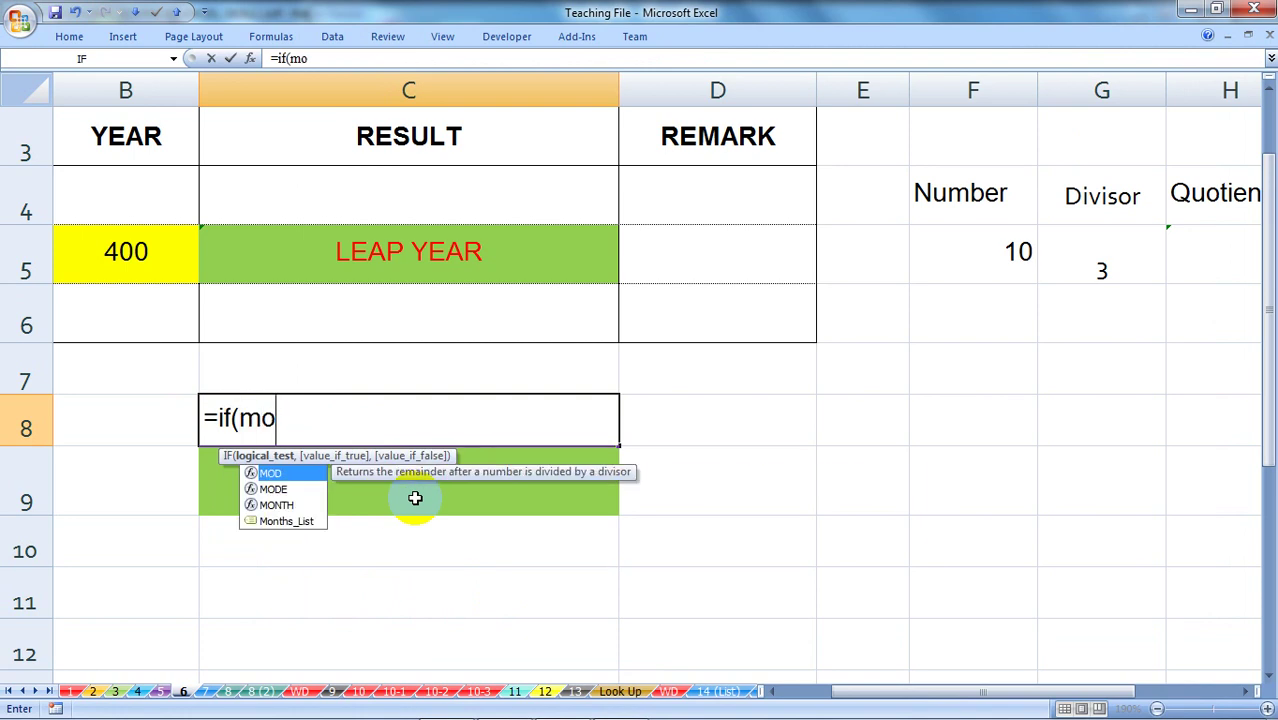
pyautogui.write('d(')
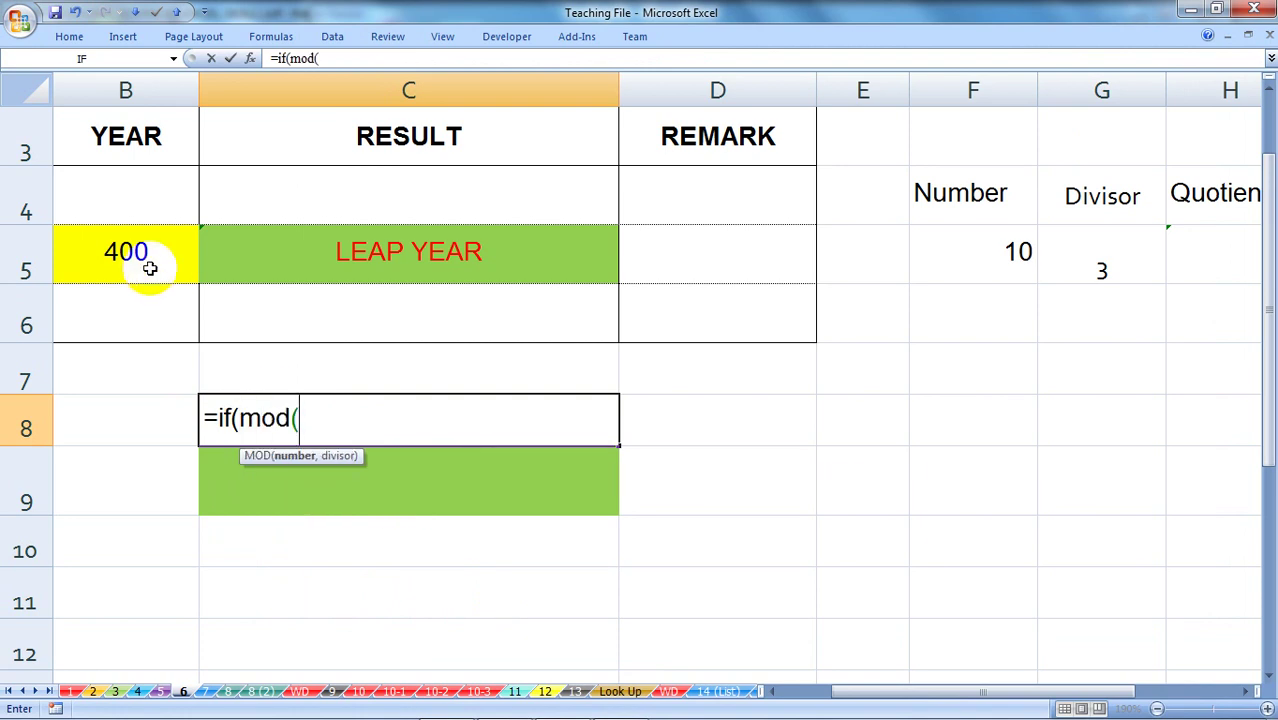
pyautogui.click(148, 252)
pyautogui.write(',')
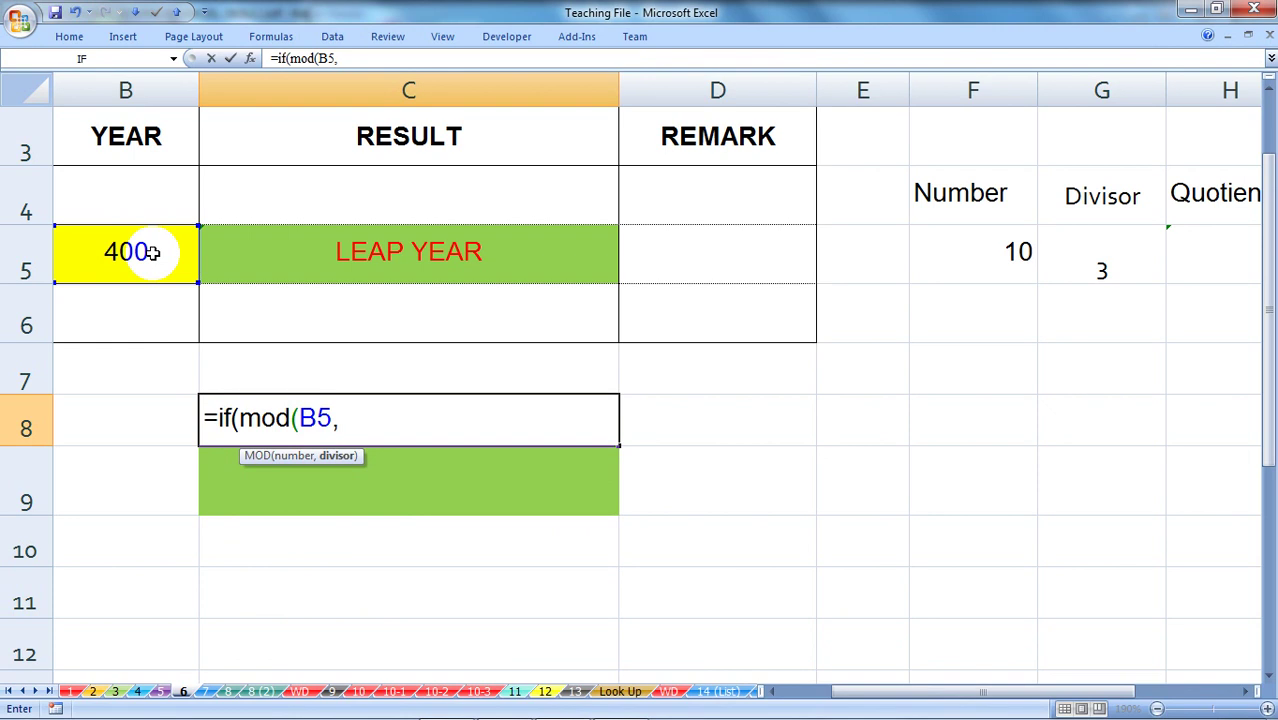
pyautogui.write('400')
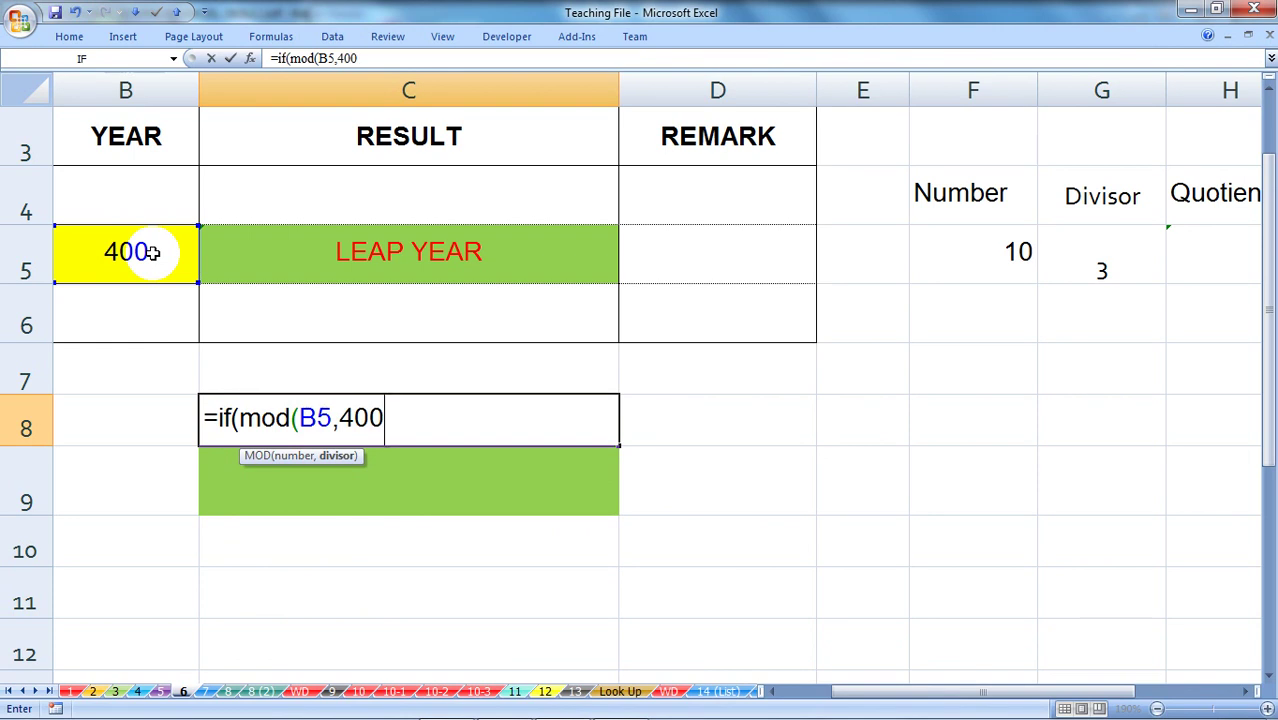
pyautogui.write(')')
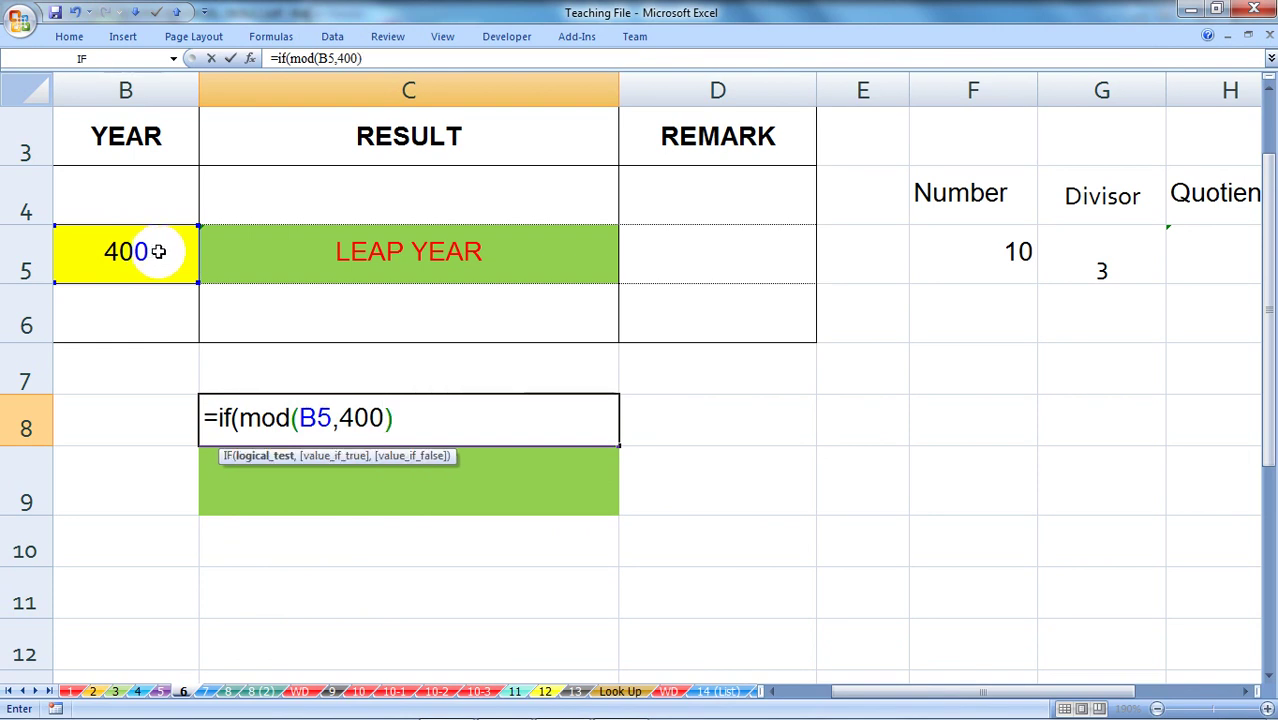
pyautogui.write('=0')
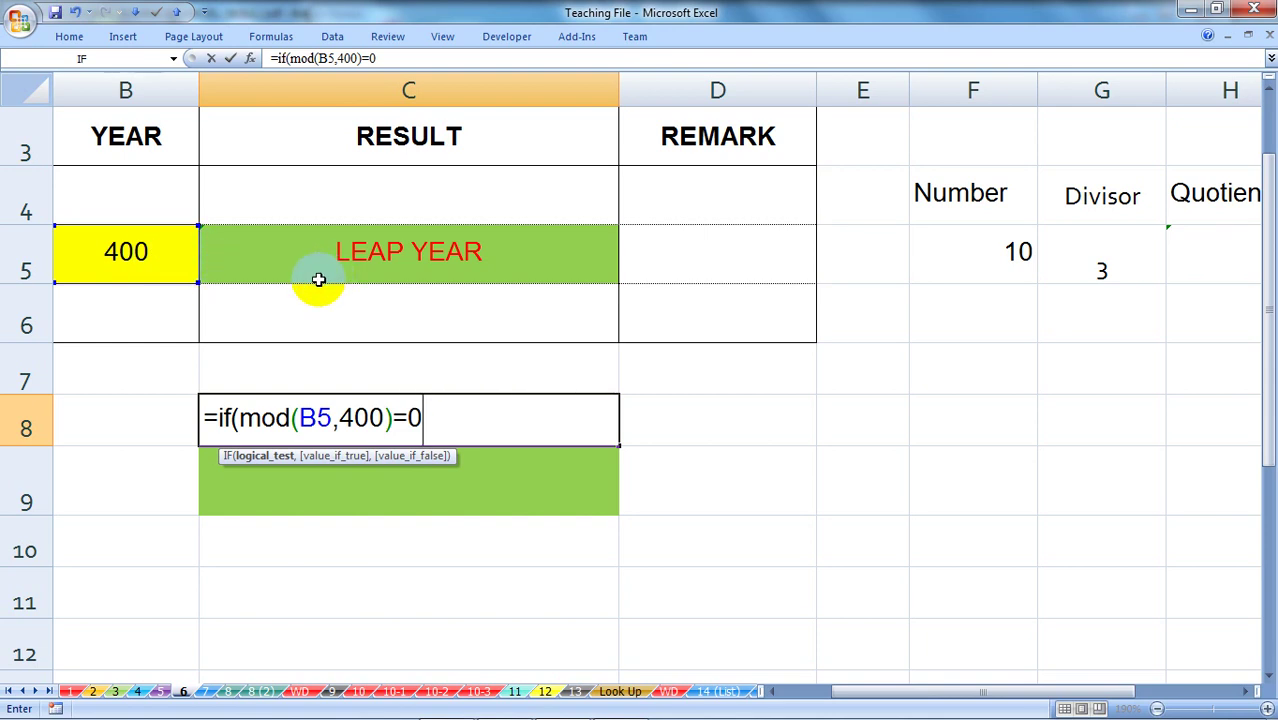
pyautogui.write('.')
pyautogui.write(',')
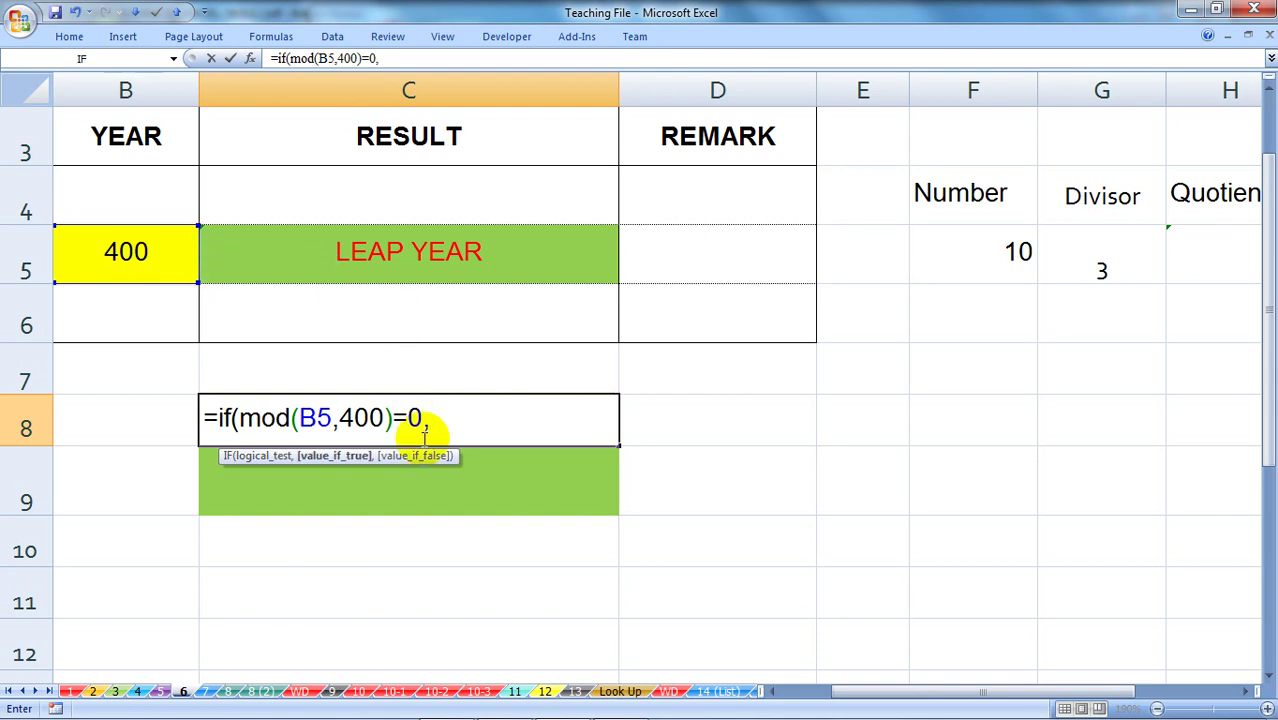
# Add the "LY" result and begin a nested if(mod(B5,400)=0 test.
pyautogui.moveTo(424, 418); pyautogui.dragTo(218, 420)
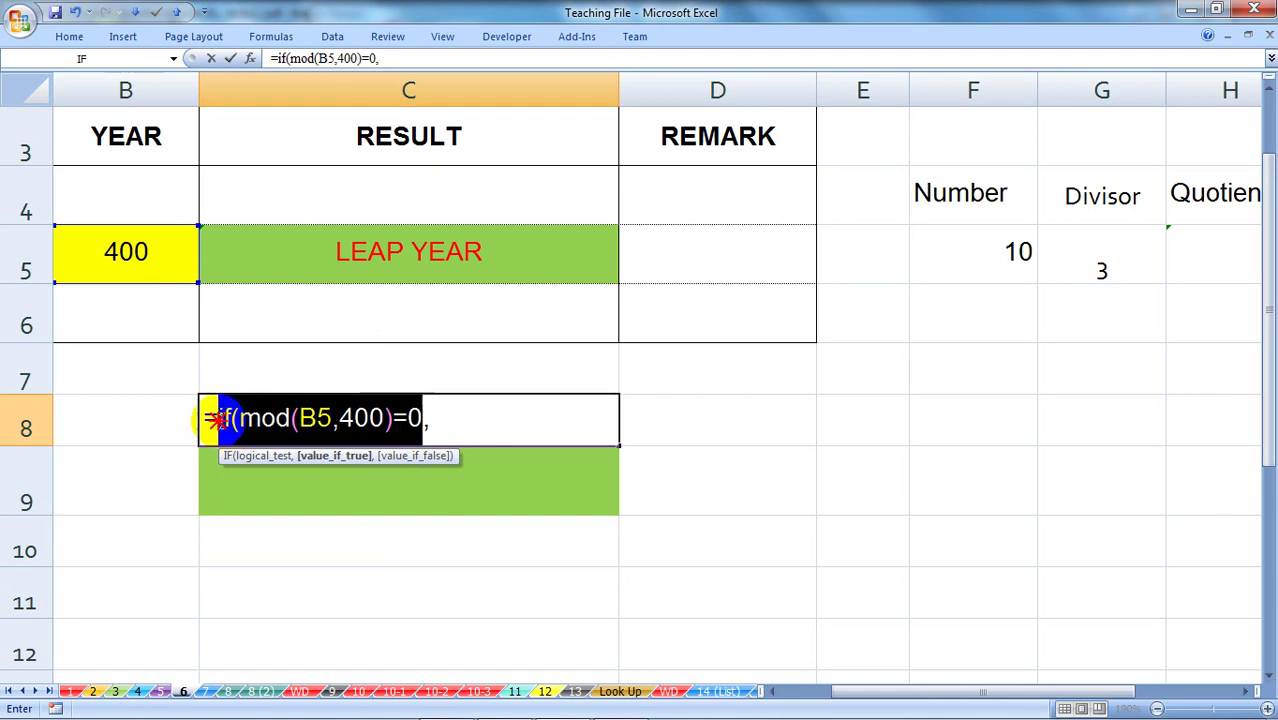
pyautogui.click(457, 422)
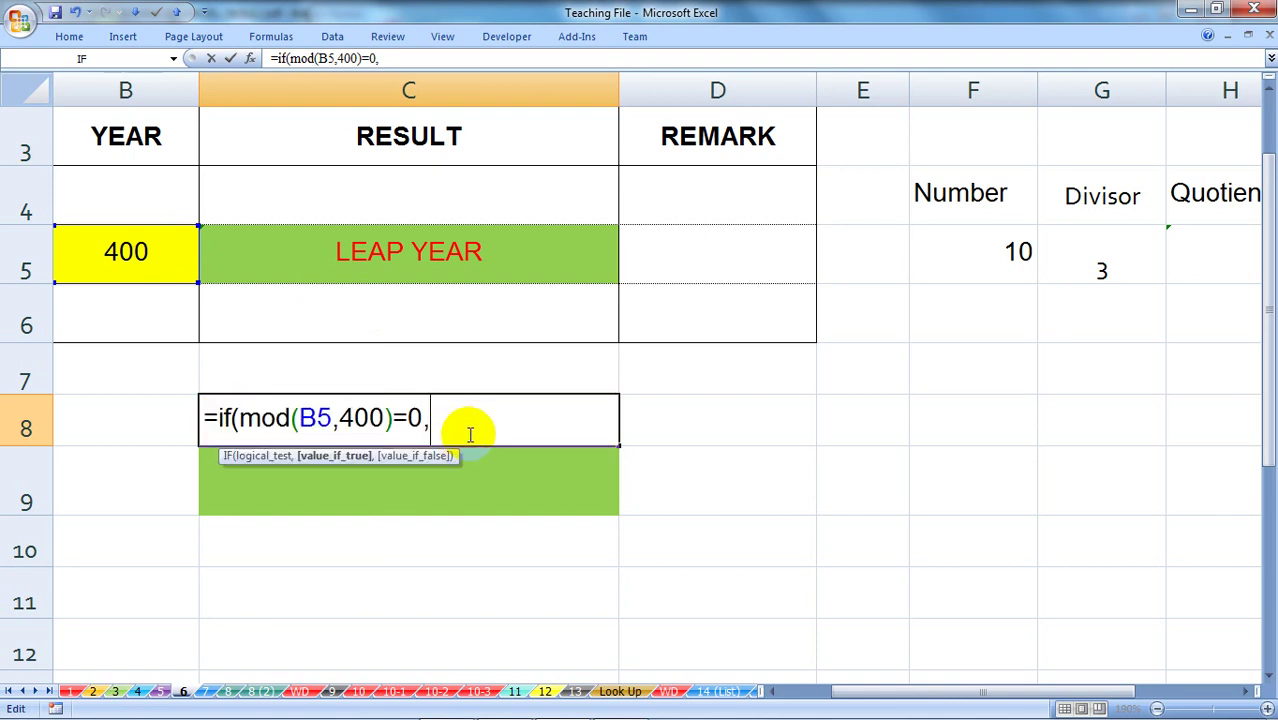
pyautogui.write('"Y')
pyautogui.press('BackSpace')
pyautogui.write('LY",')
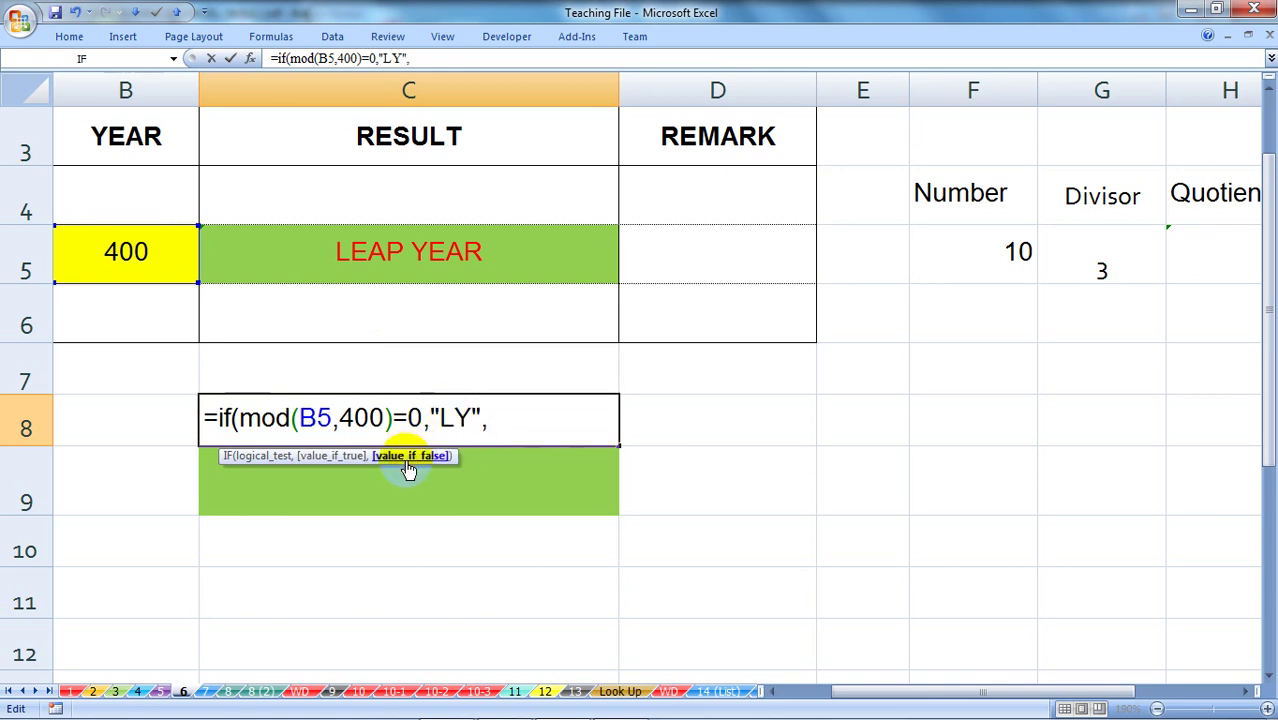
pyautogui.write('if(mod(B5,400)=0')
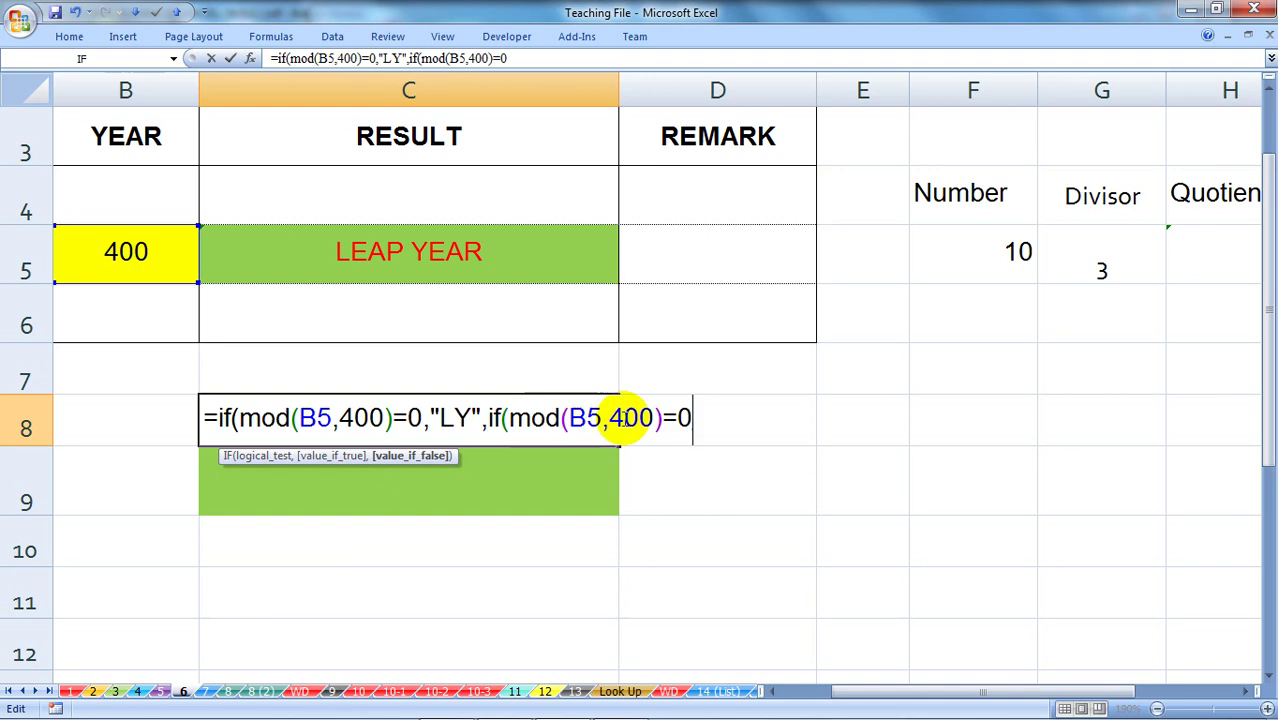
# Change the second MOD divisor to 100 and give it the "NLY" result.
pyautogui.click(623, 418)
pyautogui.press('BackSpace')
pyautogui.write('1')
pyautogui.click(695, 418)
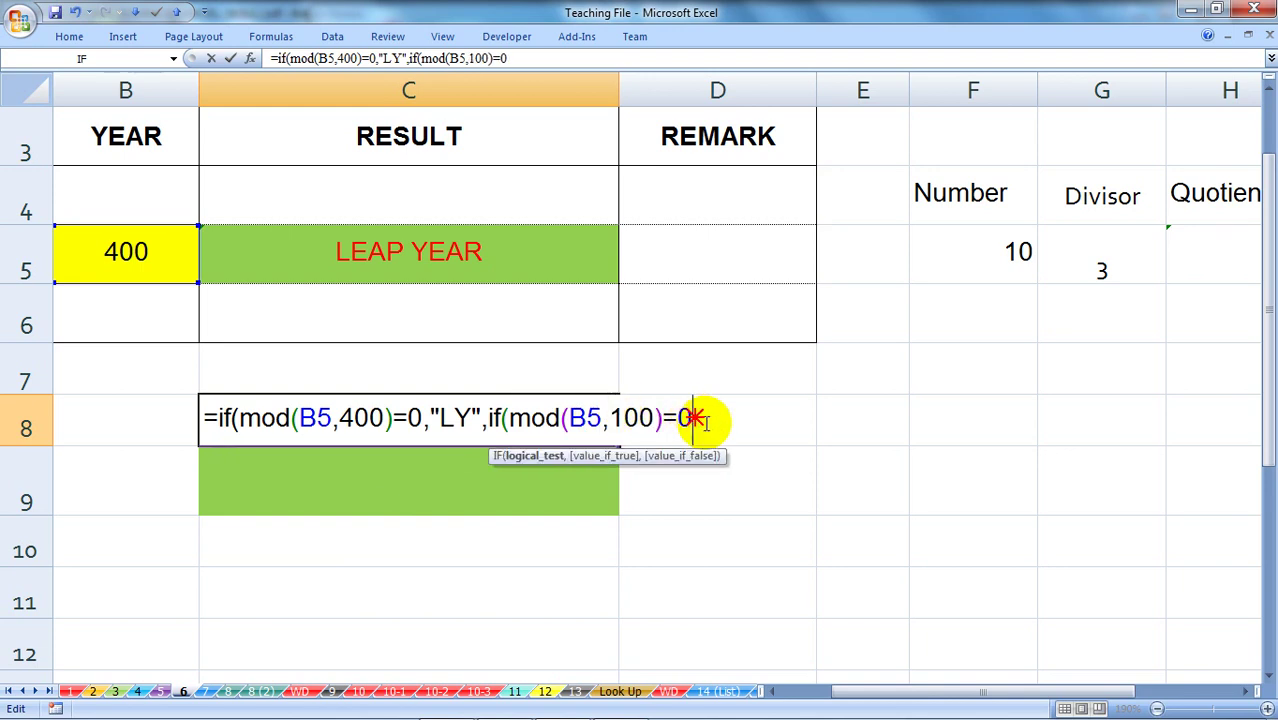
pyautogui.write(',')
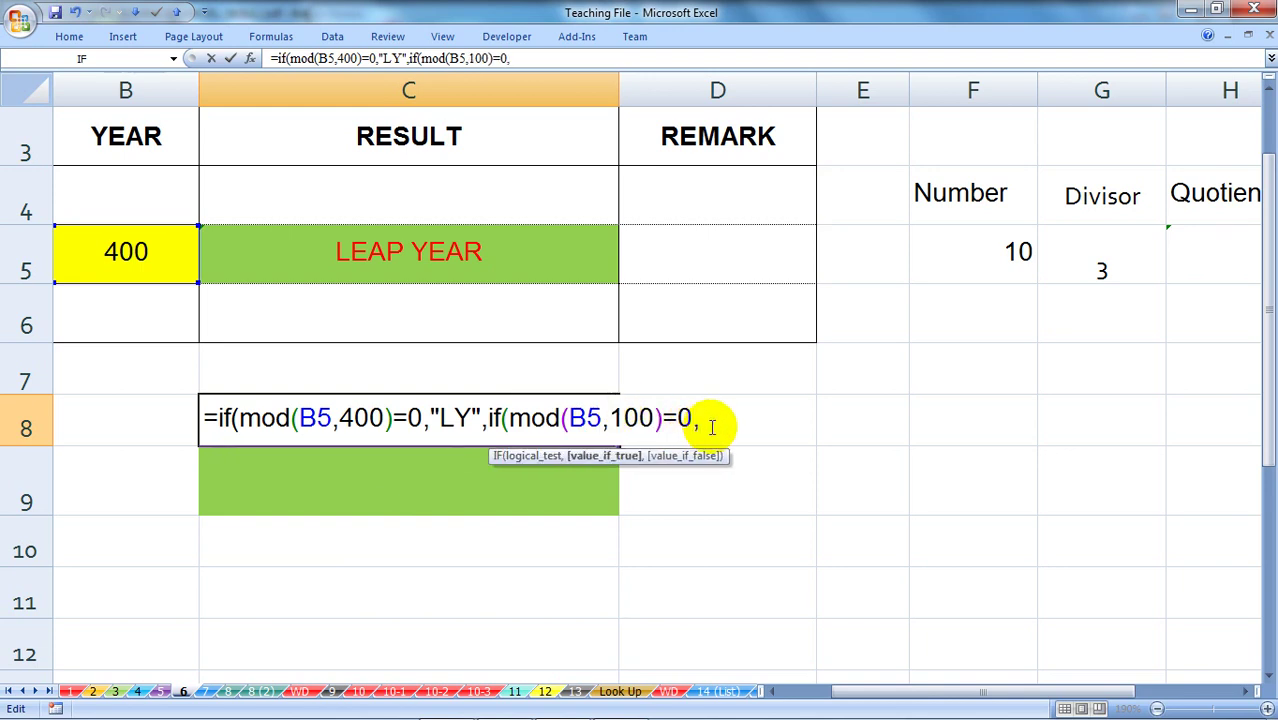
pyautogui.write('"NLY"')
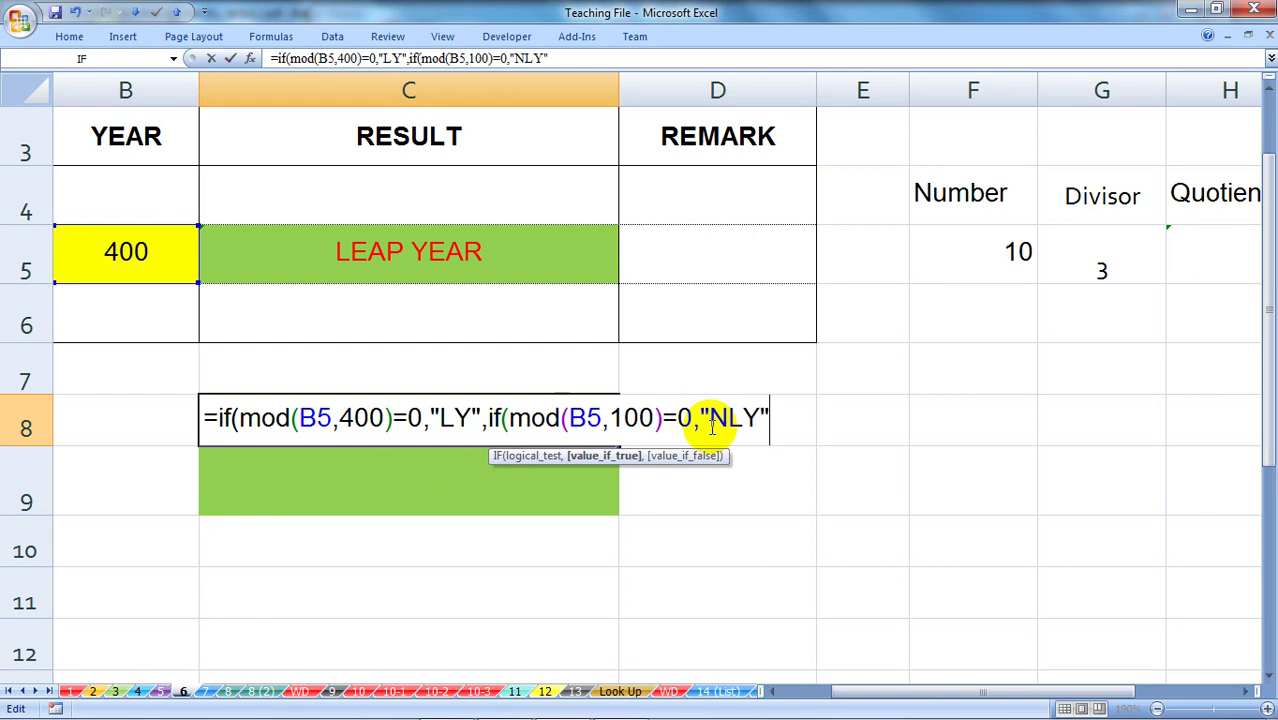
pyautogui.write(',')
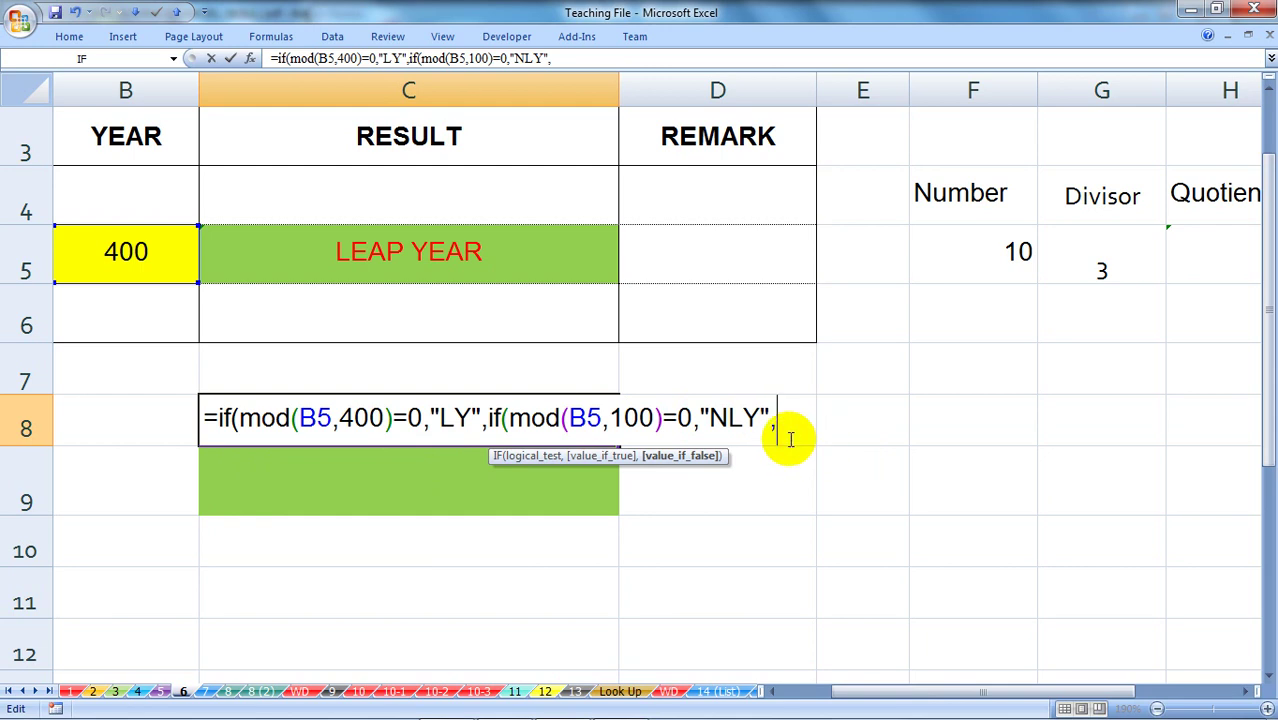
# Paste a third MOD test with divisor 4, returning "LY" otherwise "NLY".
pyautogui.write('if(mod(B5,400)=0')
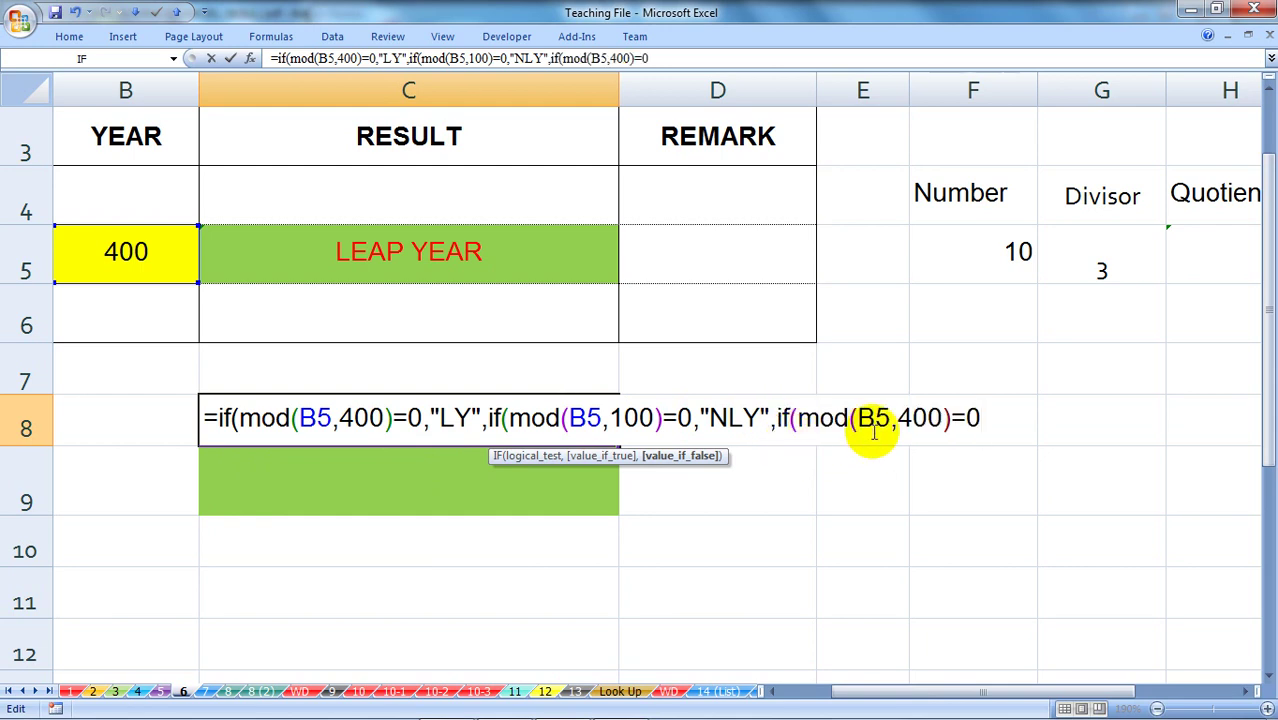
pyautogui.click(912, 418)
pyautogui.press('Delete')
pyautogui.press('Delete')
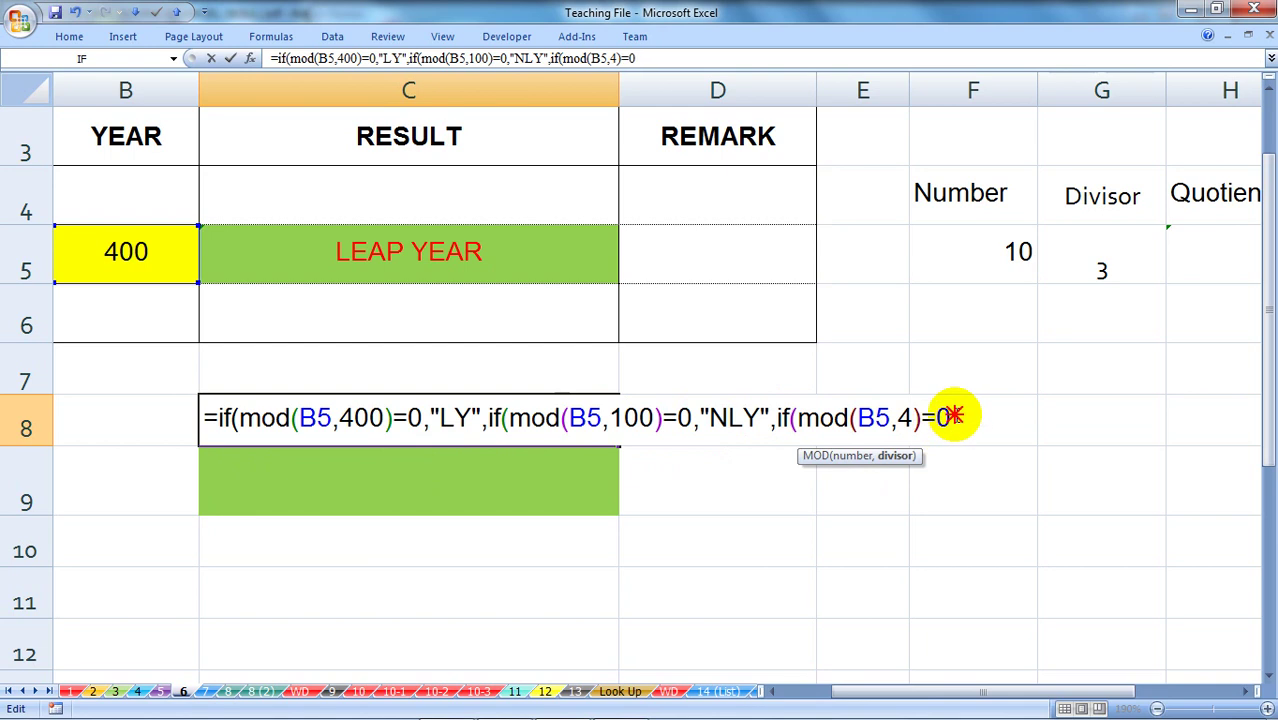
pyautogui.click(992, 422)
pyautogui.write(',"LY')
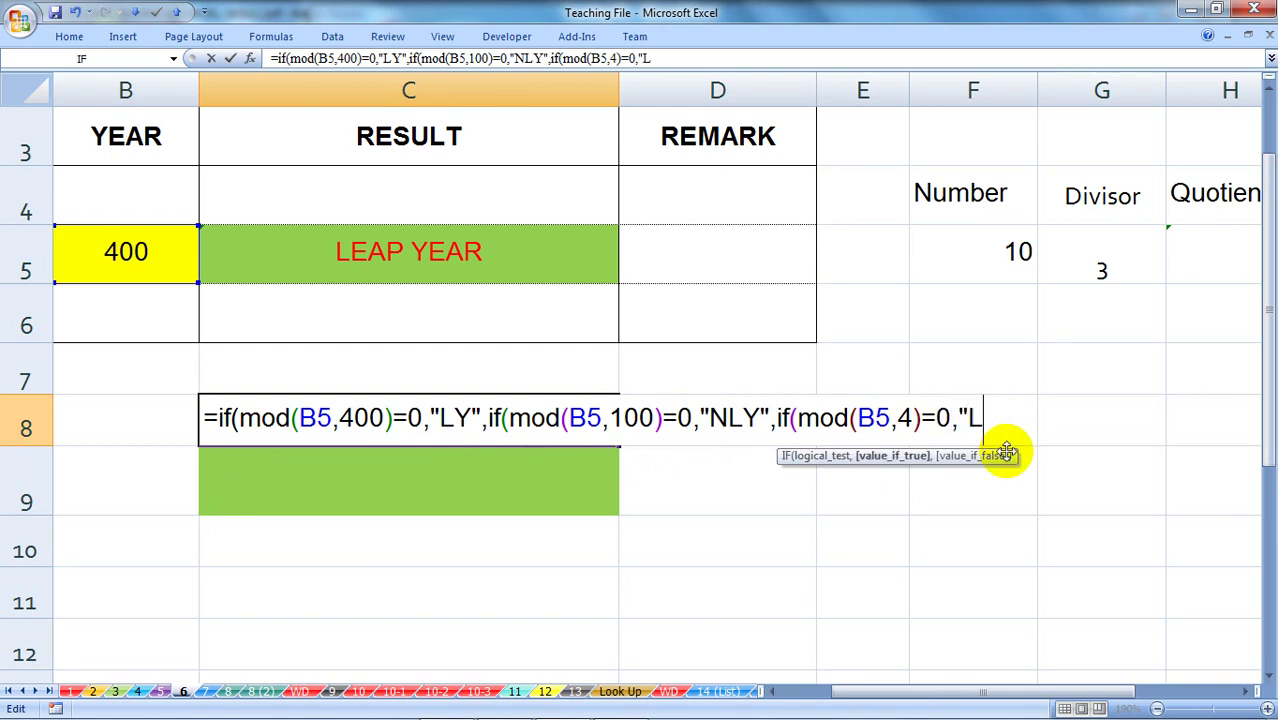
pyautogui.write(',')
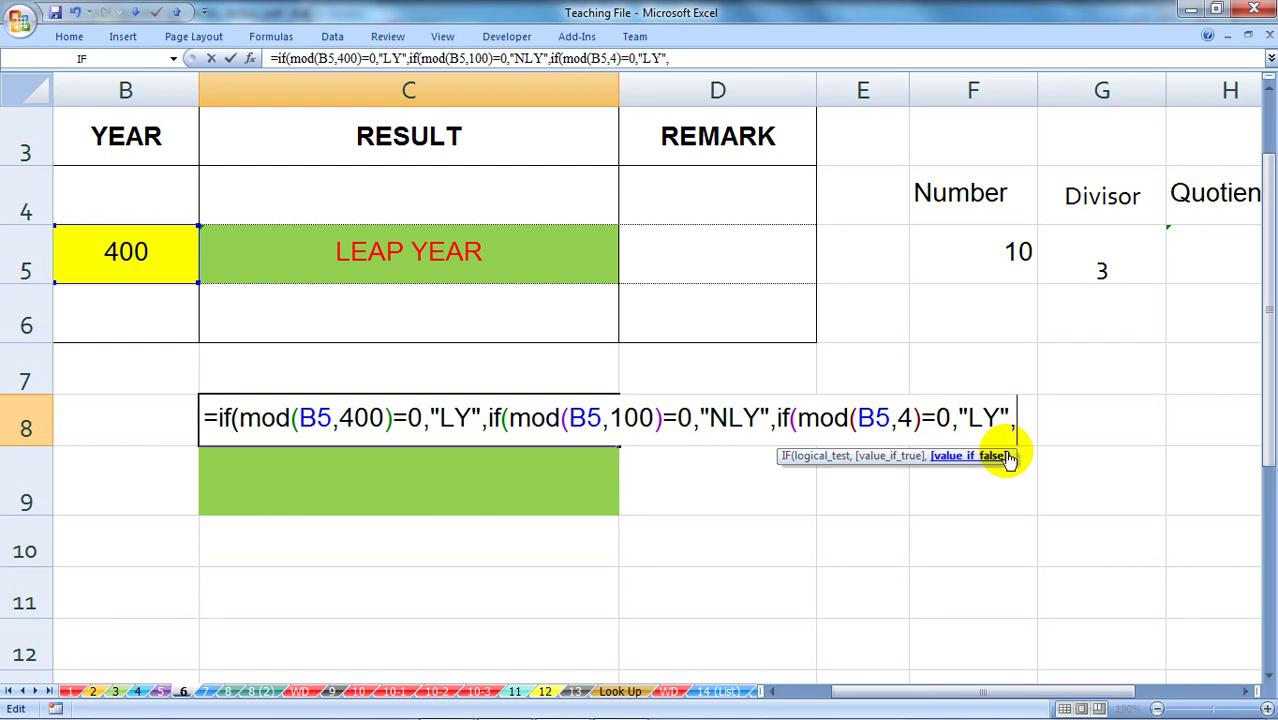
pyautogui.write('NLY"')
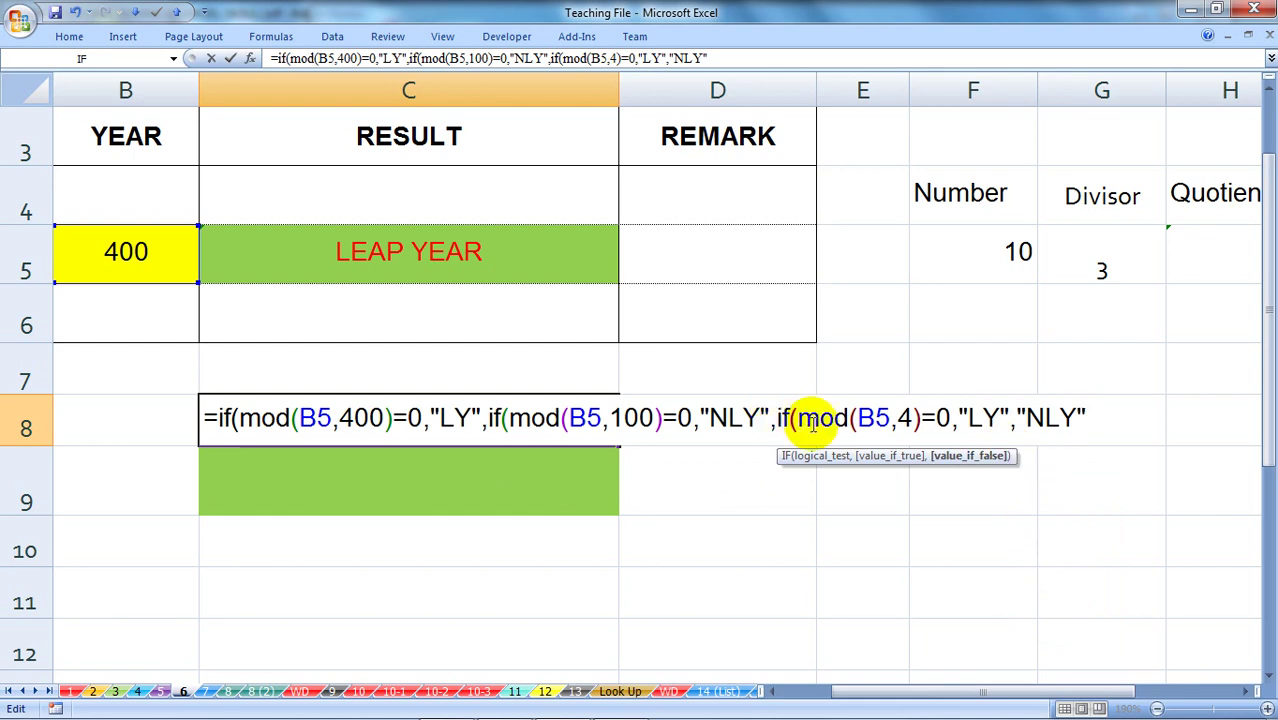
pyautogui.press('Right')
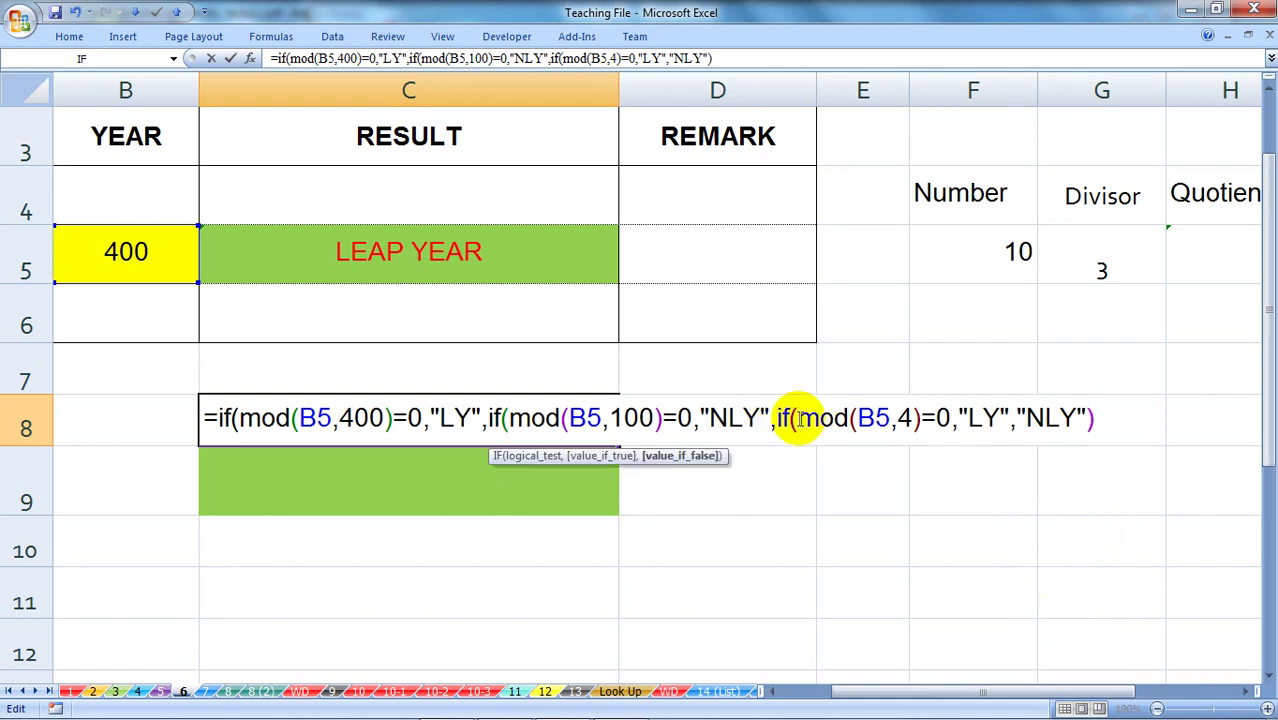
pyautogui.click(785, 418)
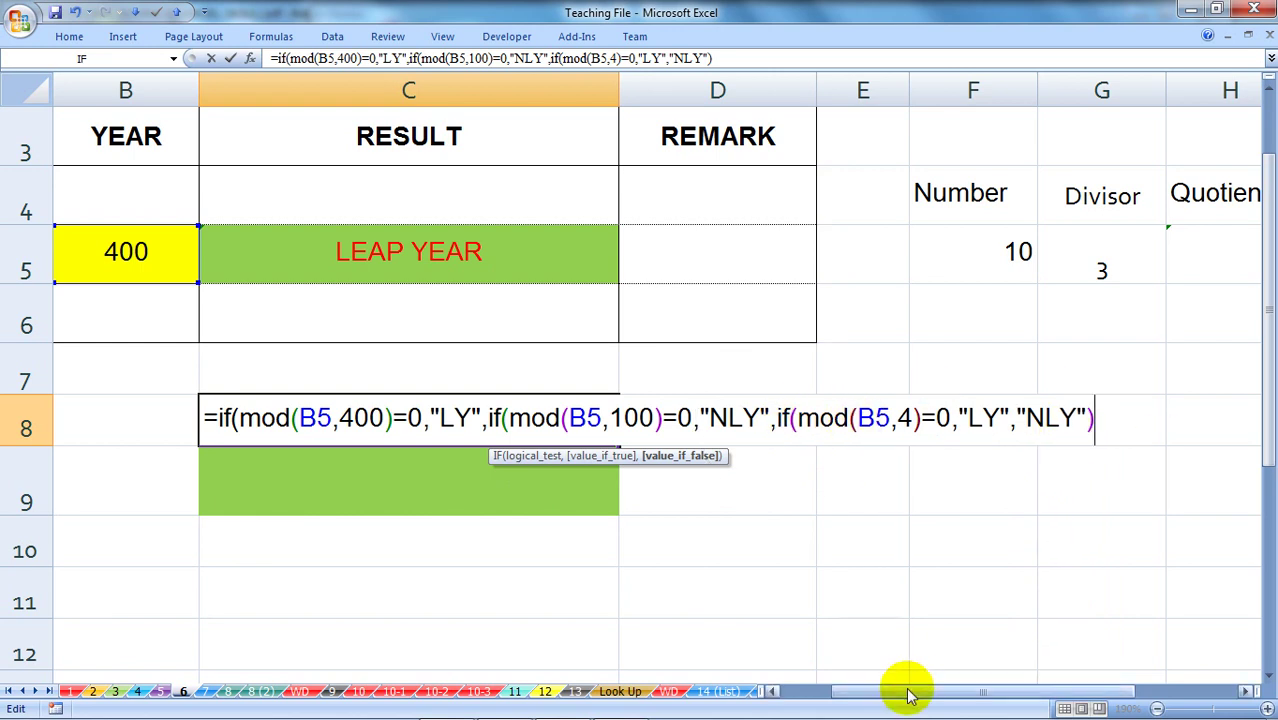
# Close C8's formula with its final parentheses and commit it, showing LY for 400.
pyautogui.moveTo(907, 690)
pyautogui.mouseDown()
pyautogui.moveTo(988, 705)
pyautogui.moveTo(943, 703)
pyautogui.moveTo(955, 700)
pyautogui.mouseUp()
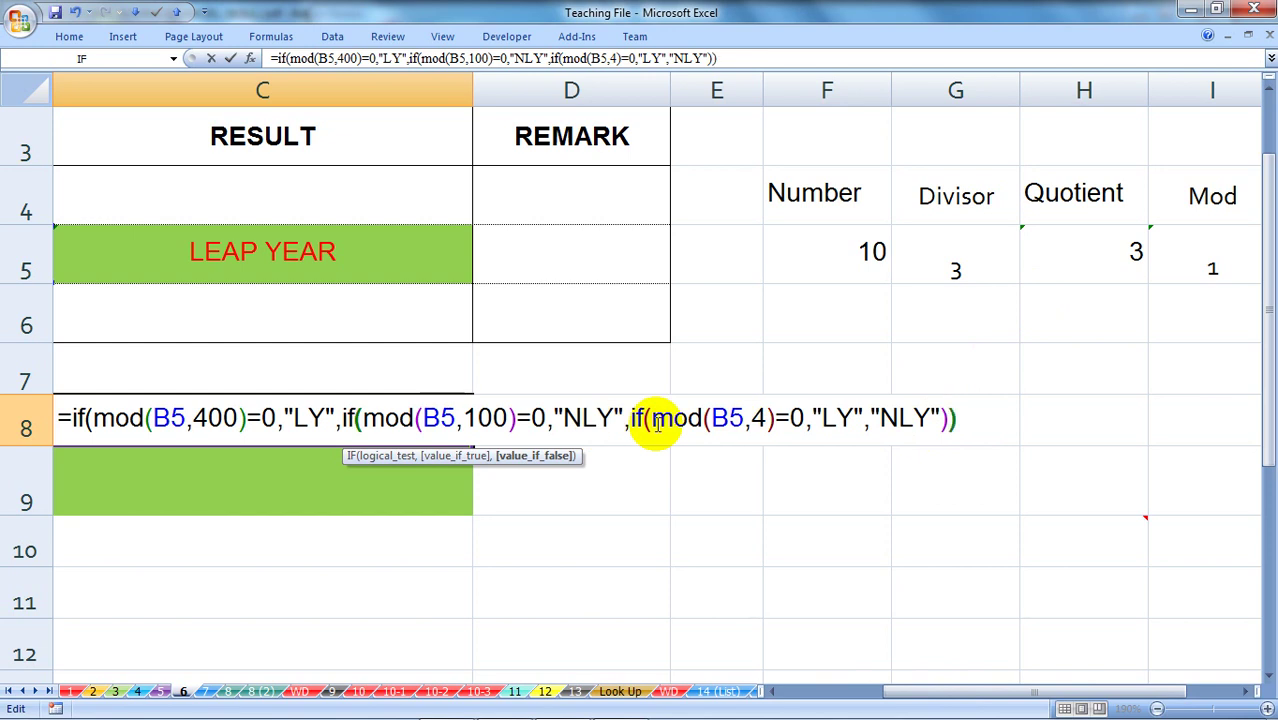
pyautogui.click(945, 418)
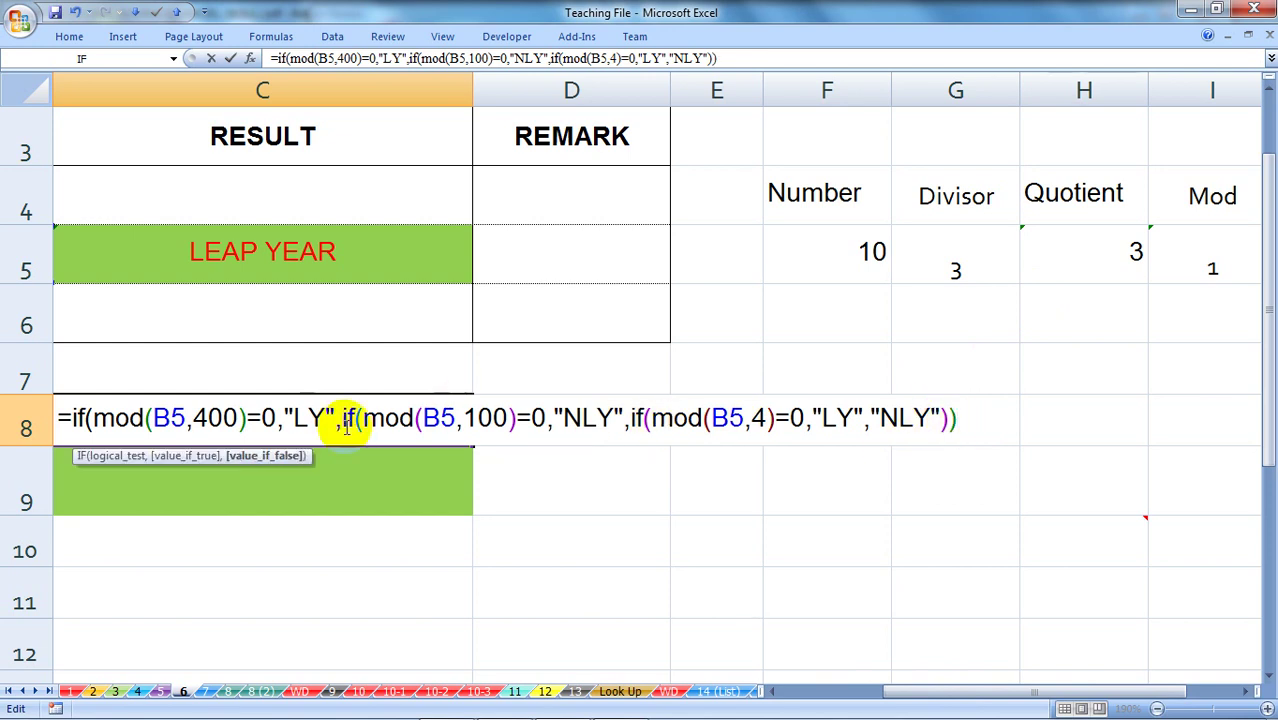
pyautogui.press('Right')
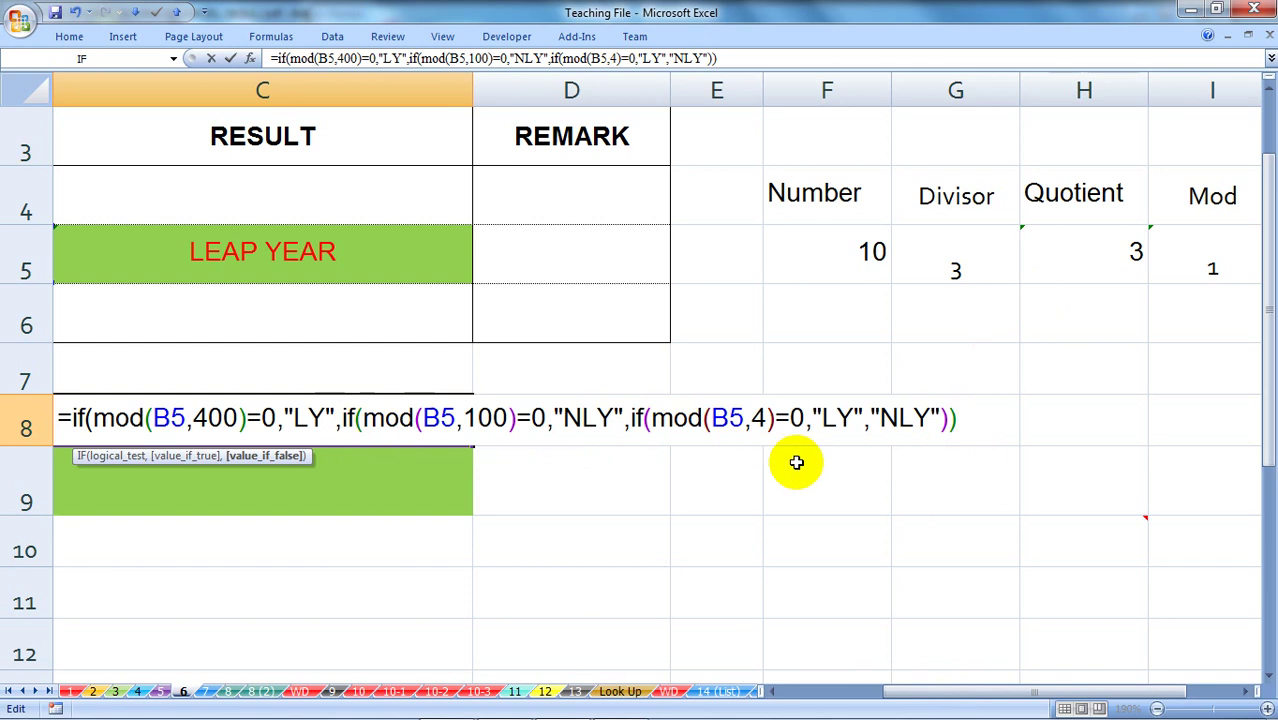
pyautogui.write(')')
pyautogui.click(975, 420)
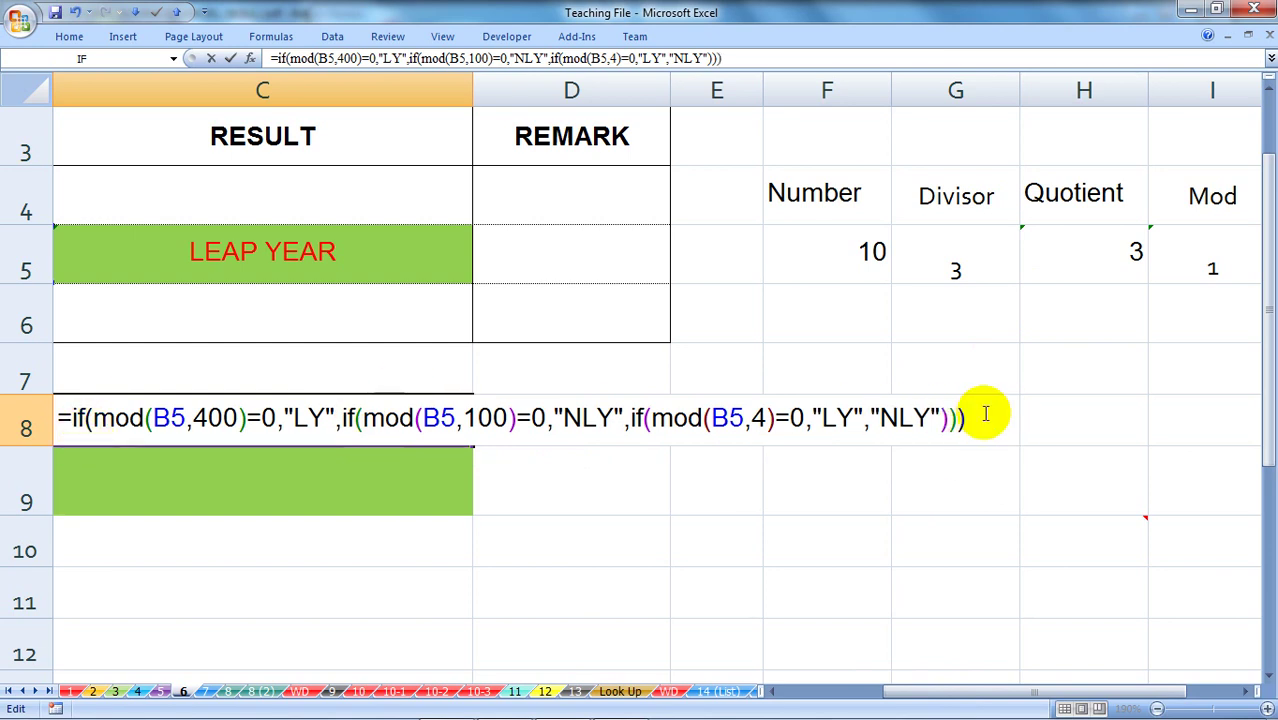
pyautogui.click(990, 410)
pyautogui.press('Return')
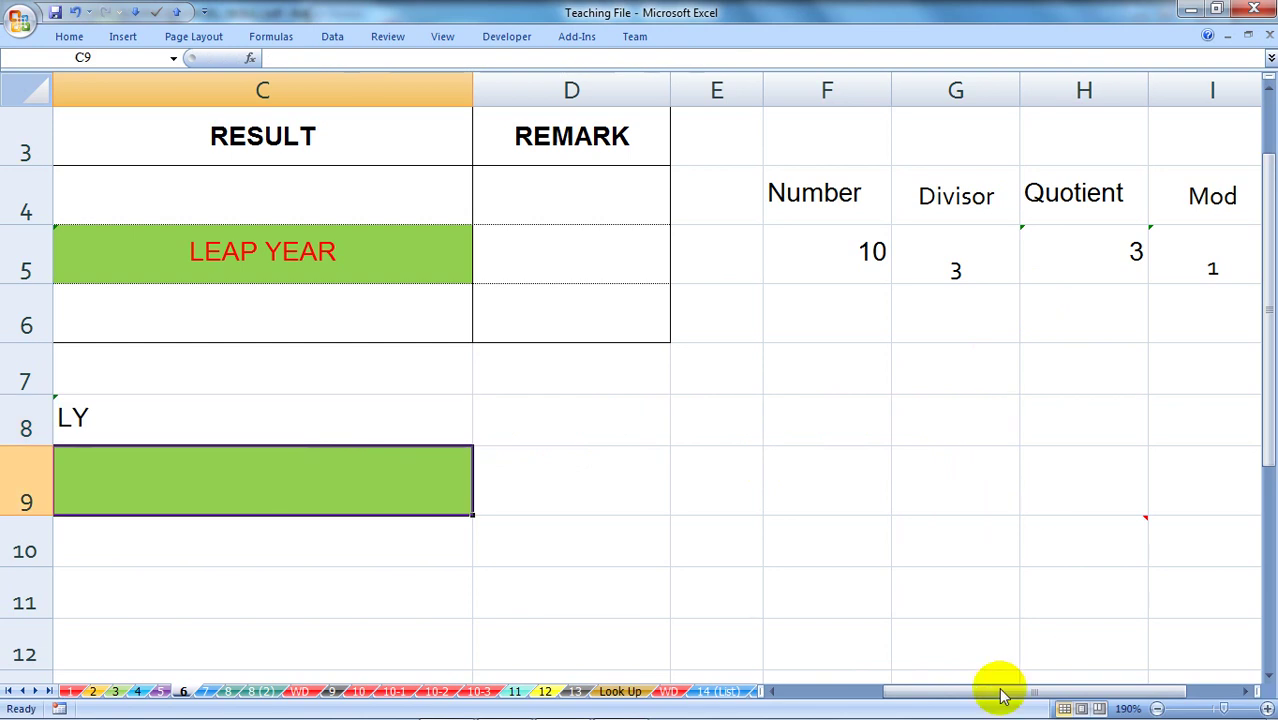
pyautogui.moveTo(996, 690); pyautogui.dragTo(880, 694)
pyautogui.click(232, 264)
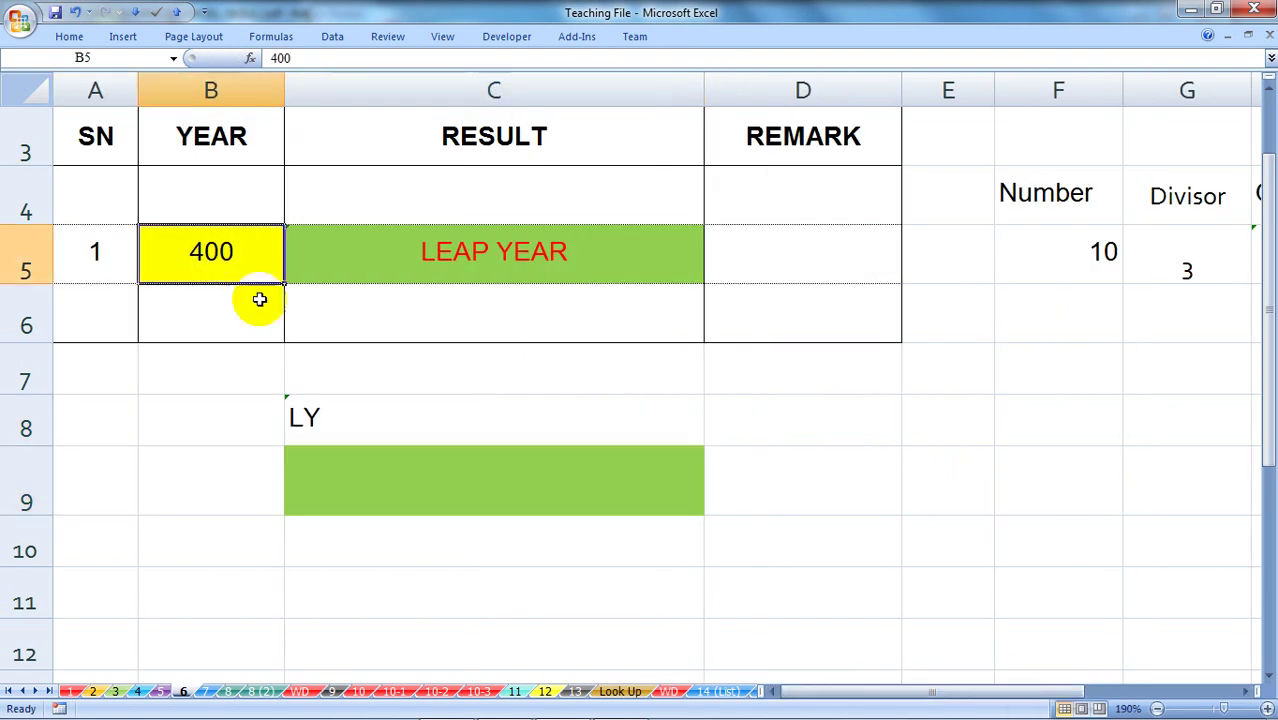
pyautogui.click(335, 410)
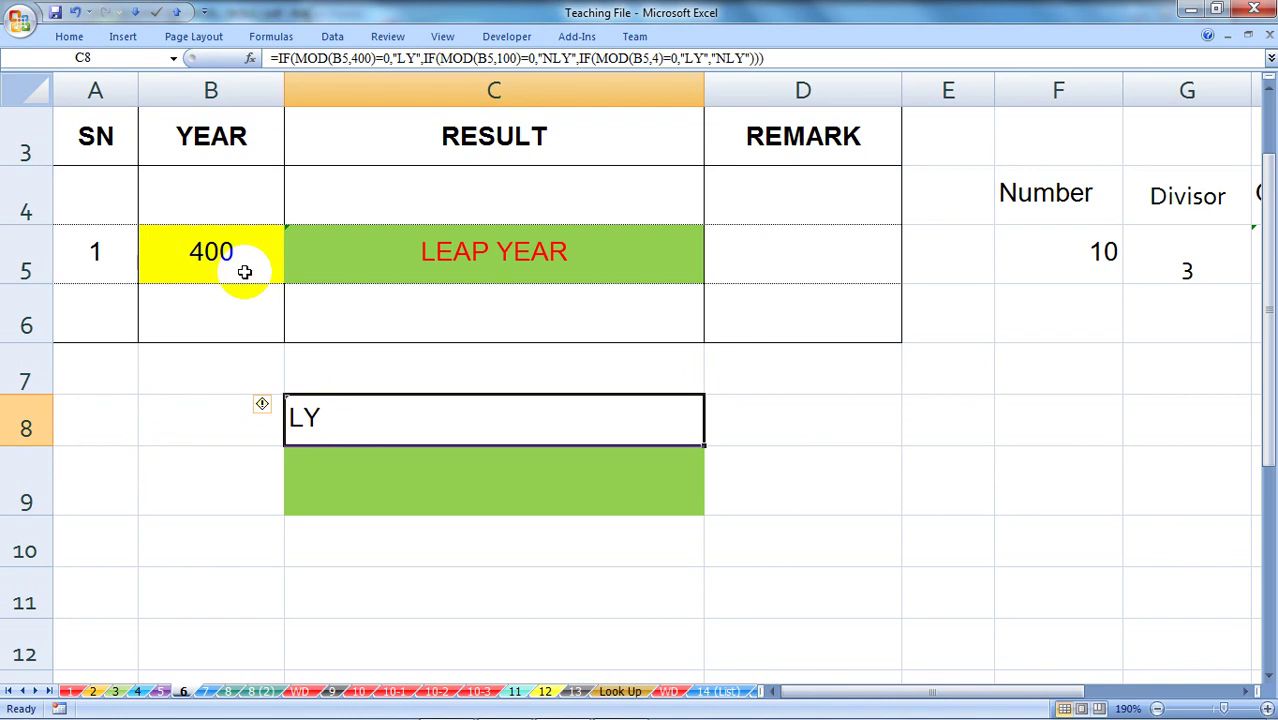
pyautogui.click(228, 252)
pyautogui.click(349, 420)
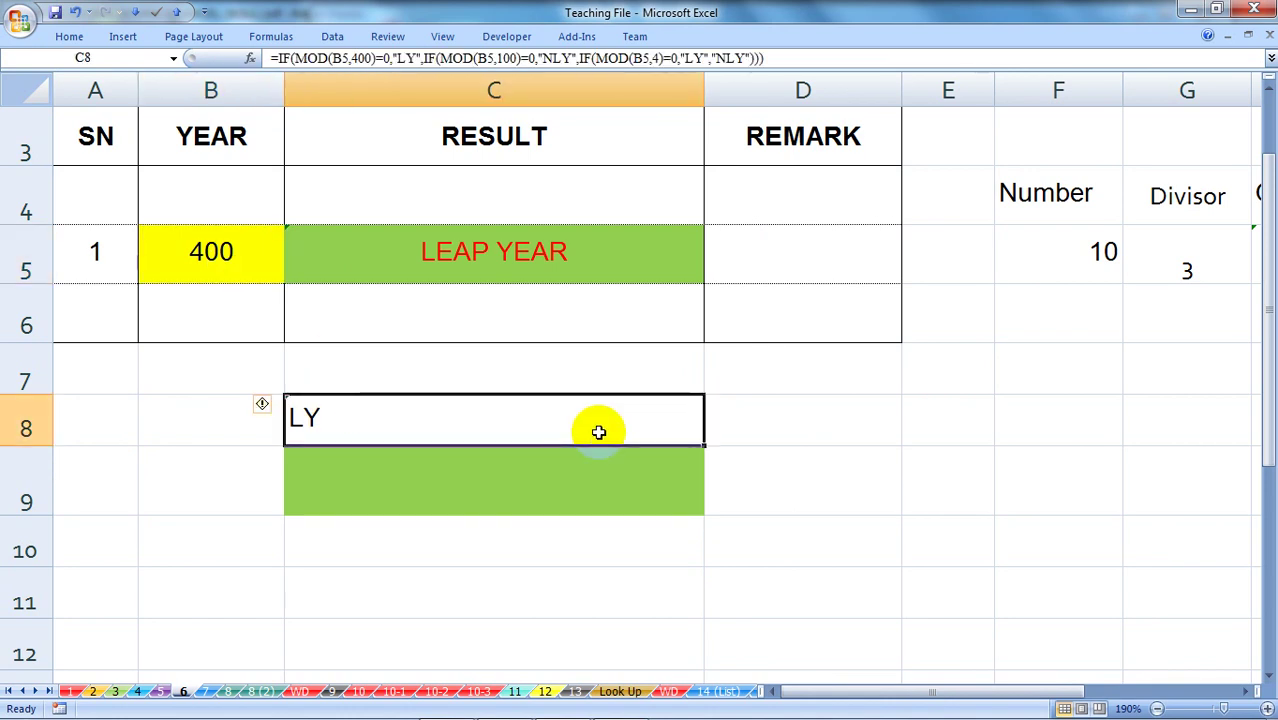
pyautogui.scroll(1, 598, 432)
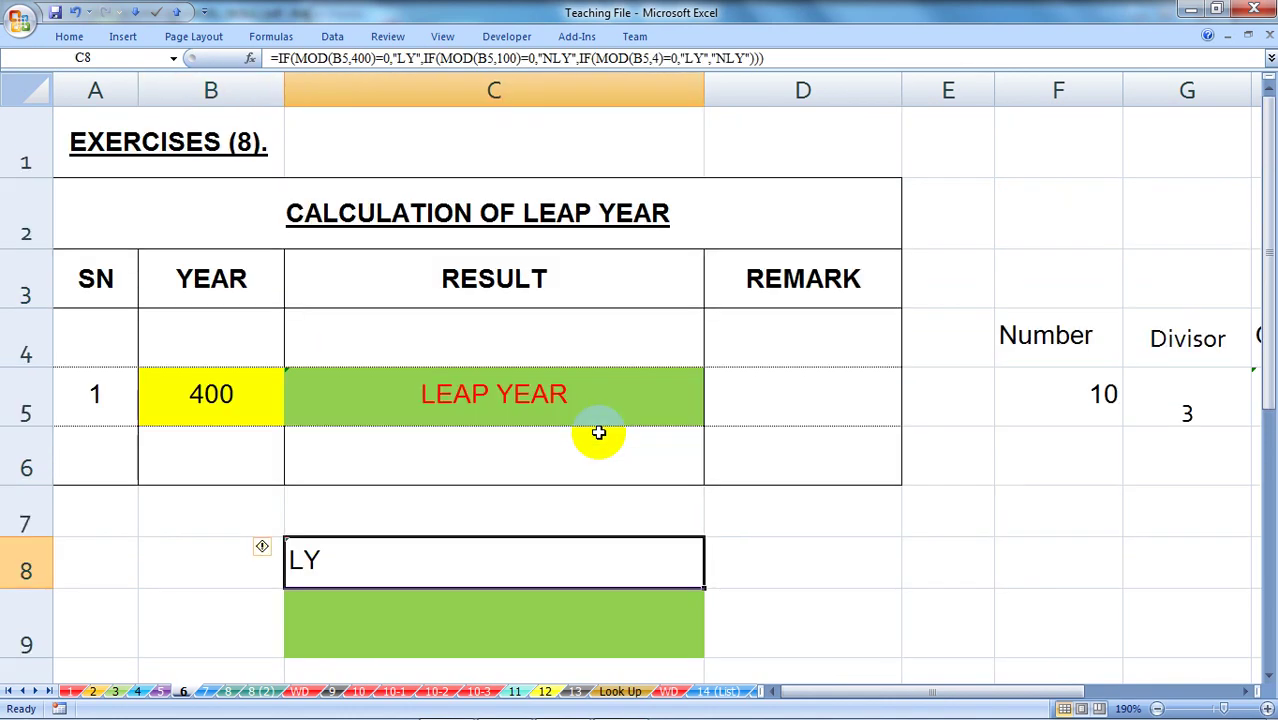
pyautogui.scroll(-2, 598, 432)
pyautogui.scroll(2, 598, 432)
pyautogui.scroll(-1, 606, 435)
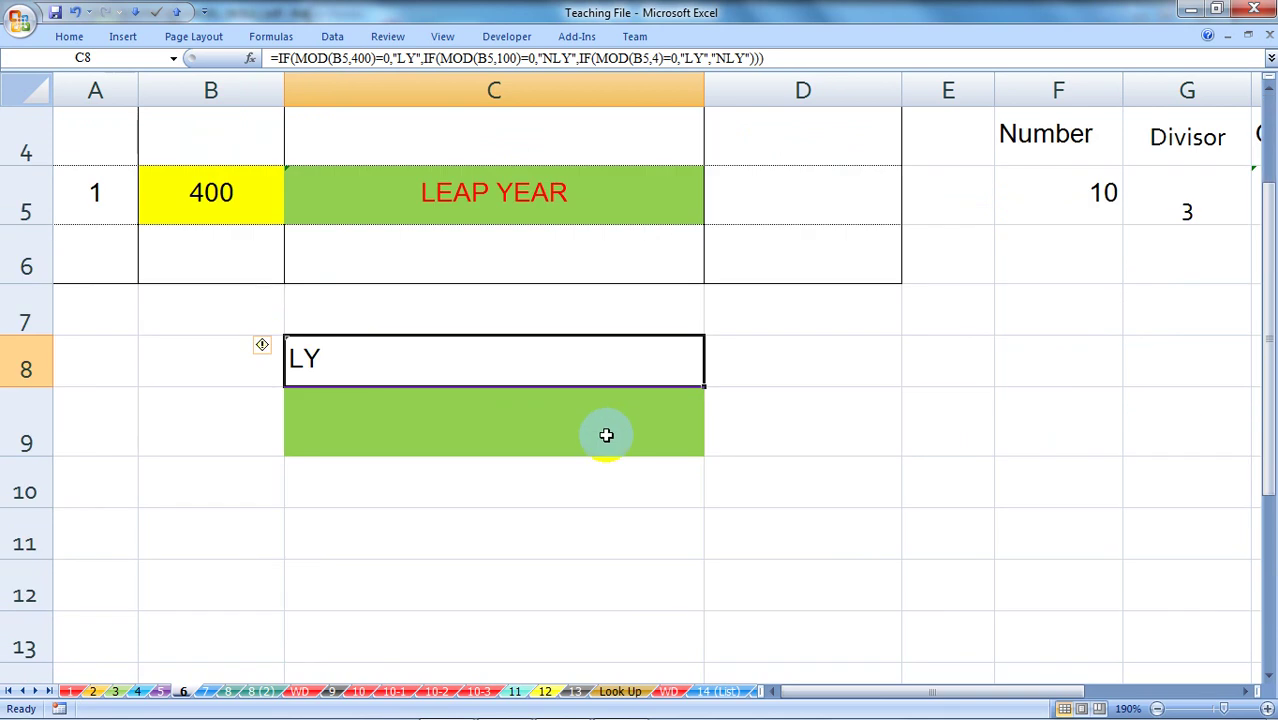